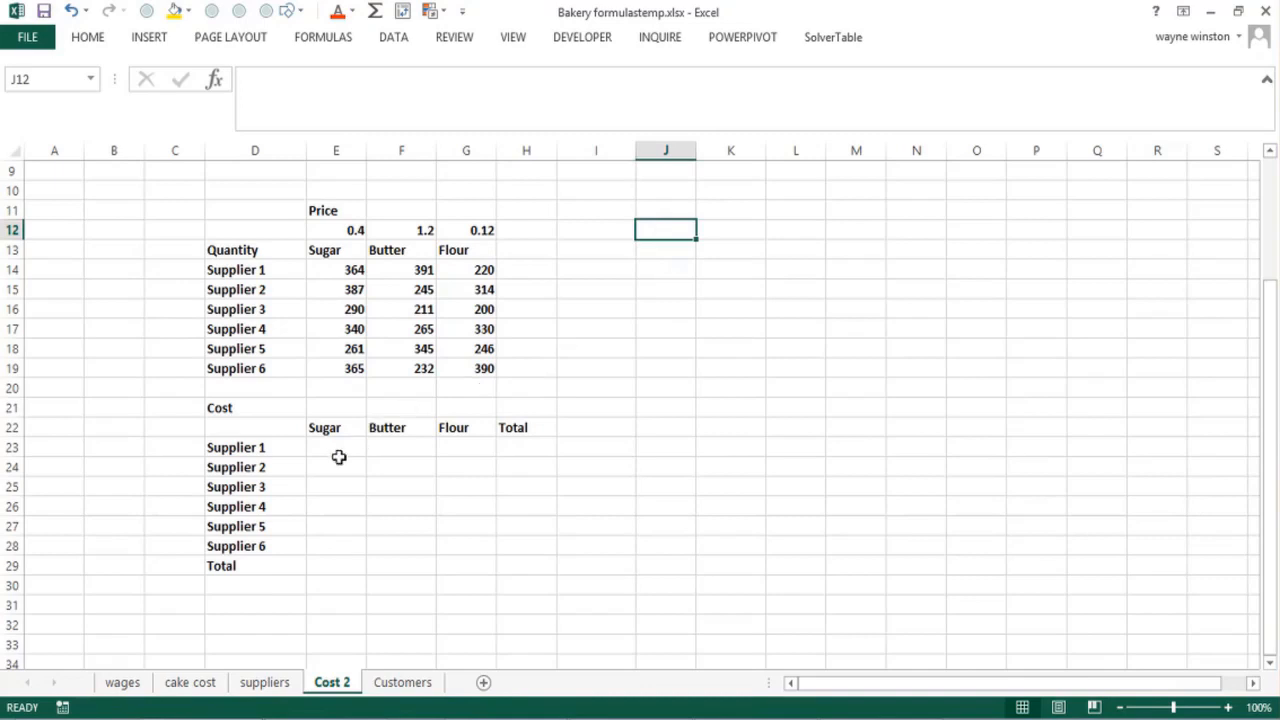
# Examine the supplier quantities, the sugar, butter and flour prices, and the first cell of the empty cost table.
pyautogui.click(334, 451)
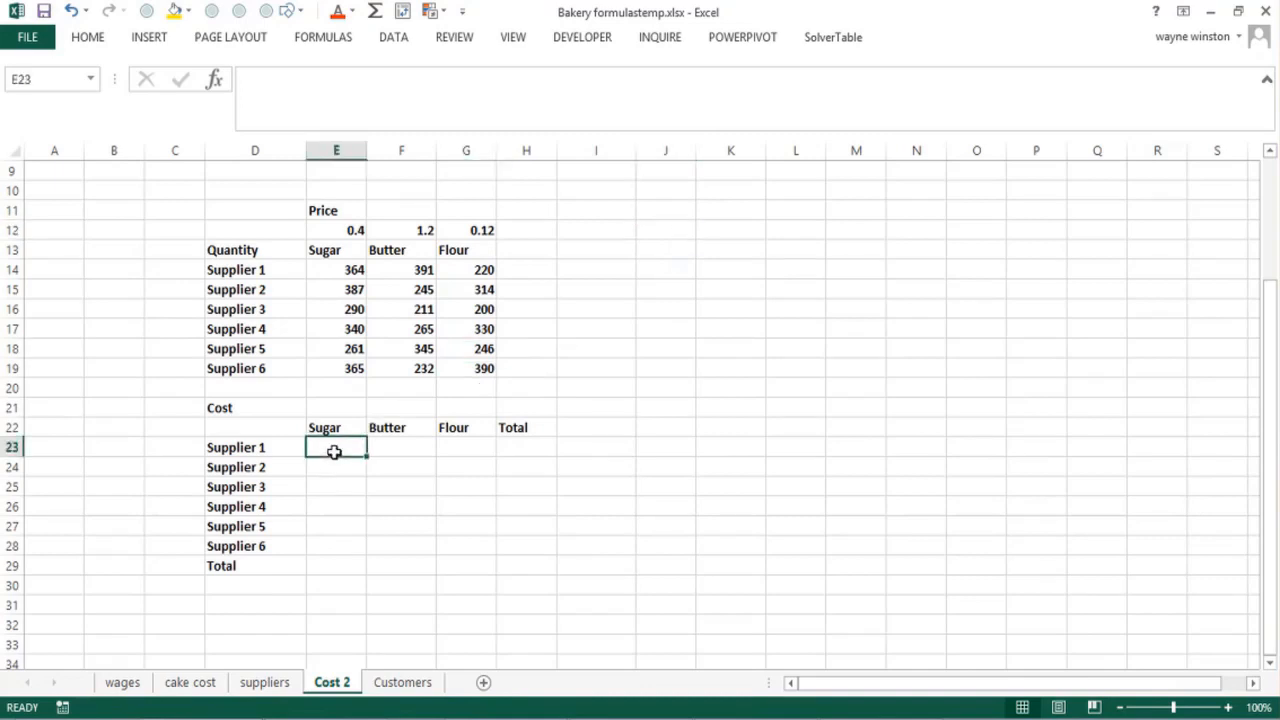
pyautogui.click(348, 273)
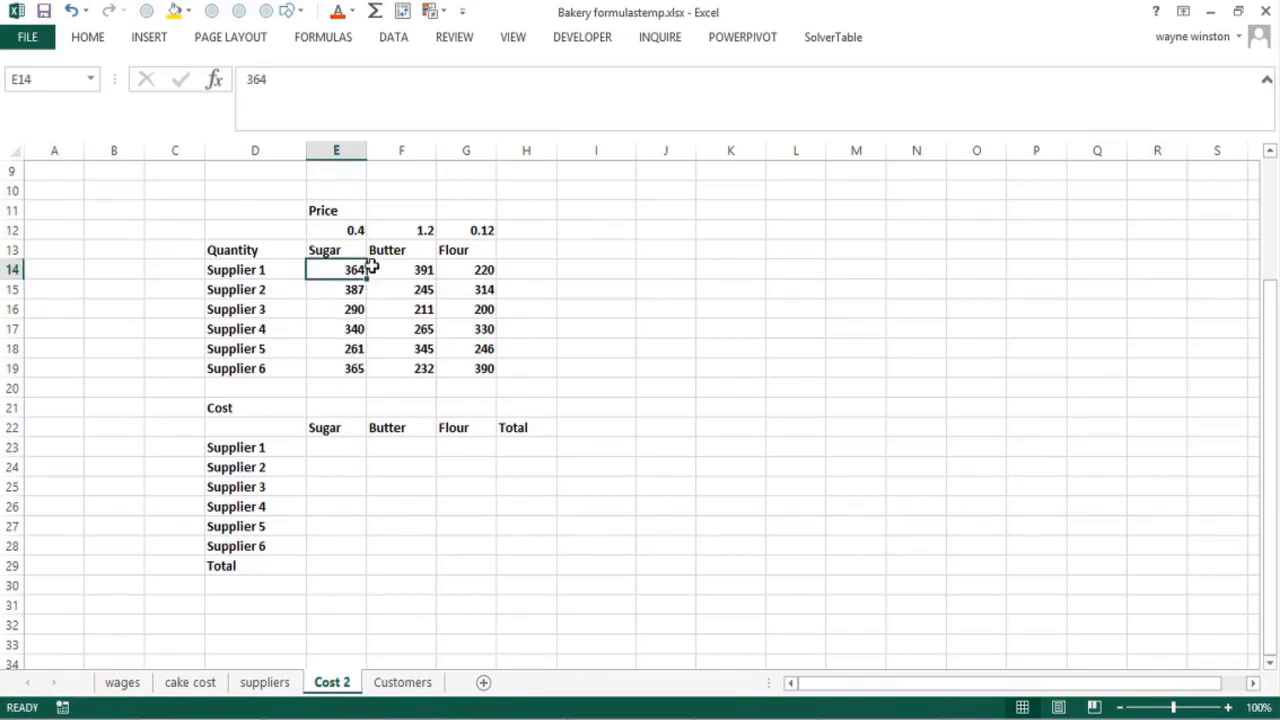
pyautogui.click(337, 369)
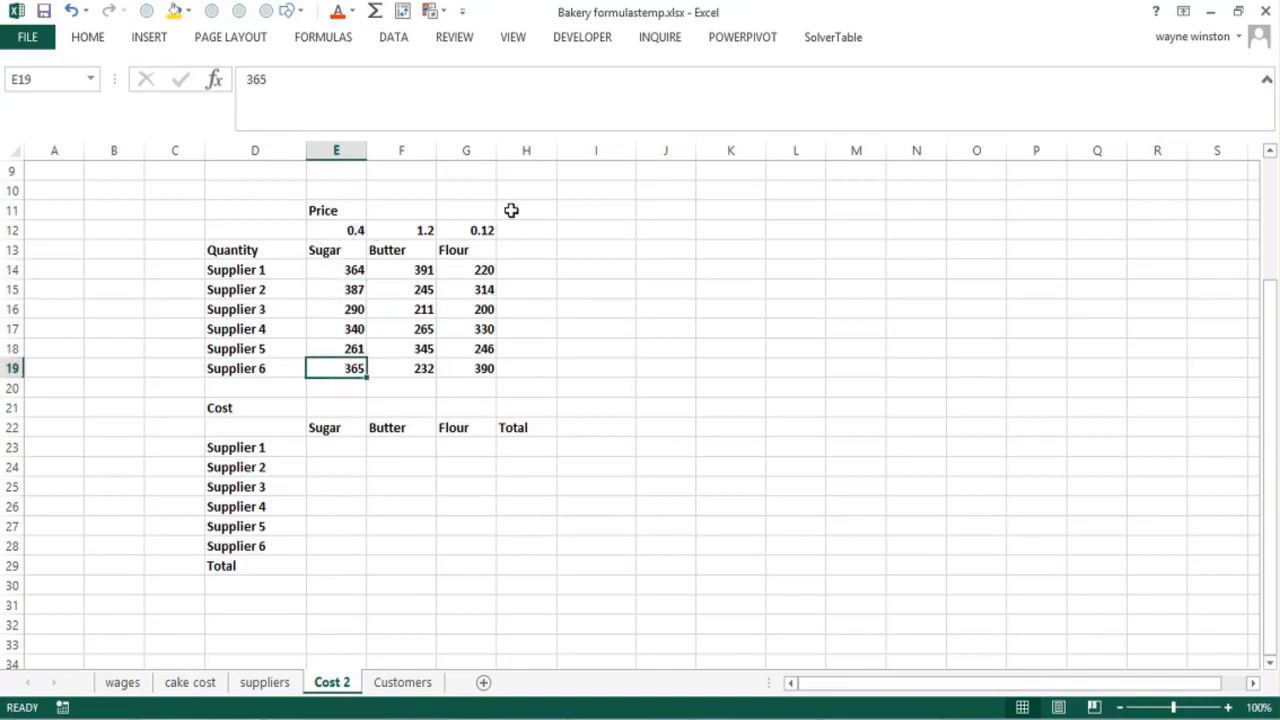
pyautogui.click(351, 229)
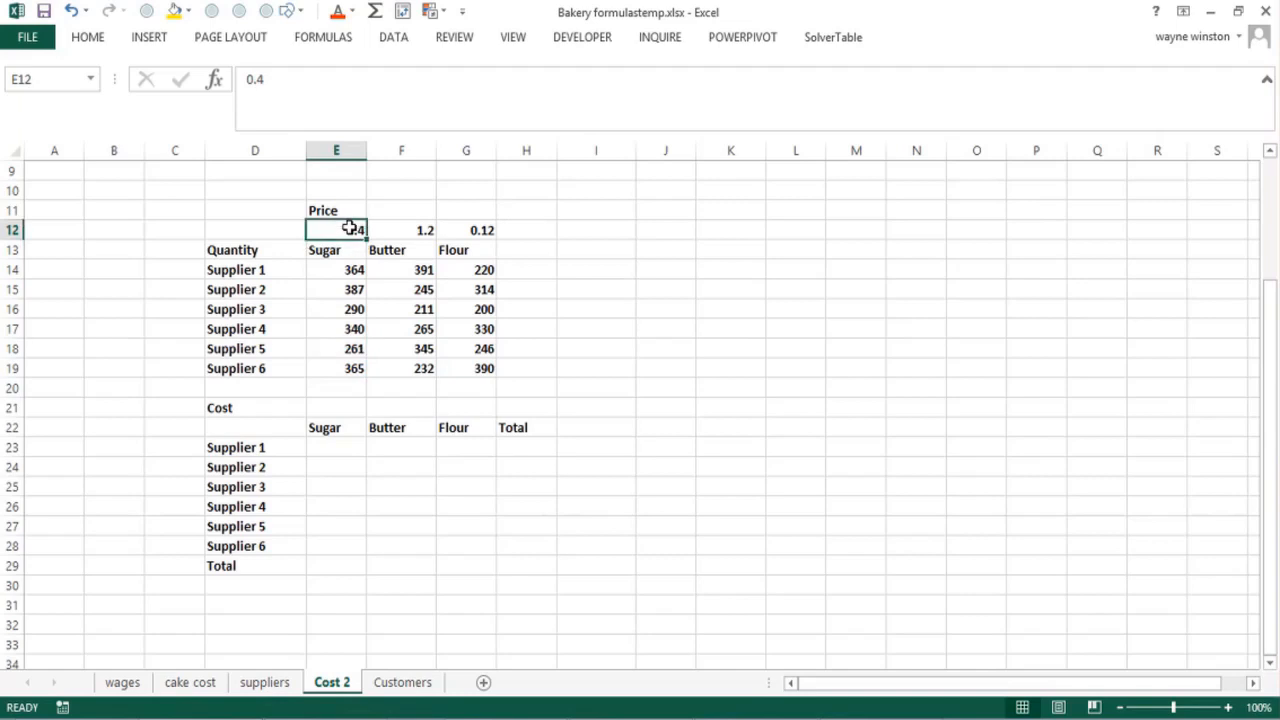
pyautogui.click(347, 372)
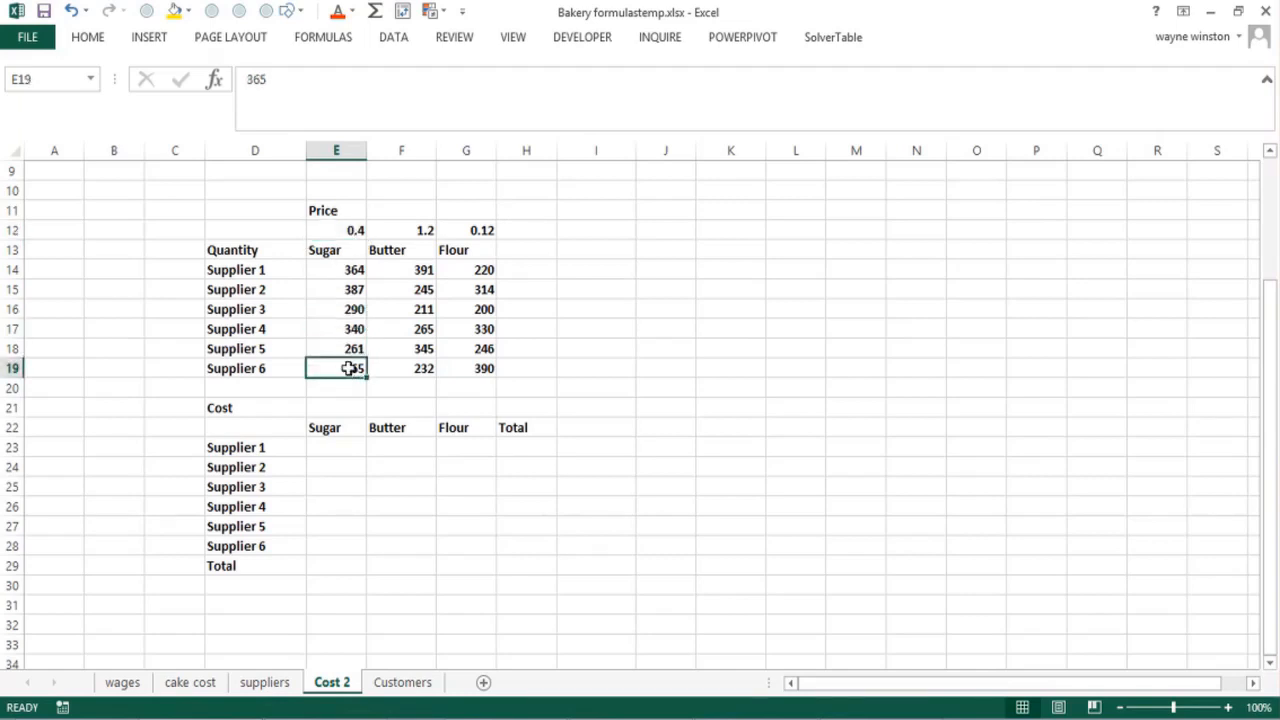
pyautogui.click(347, 232)
pyautogui.click(400, 231)
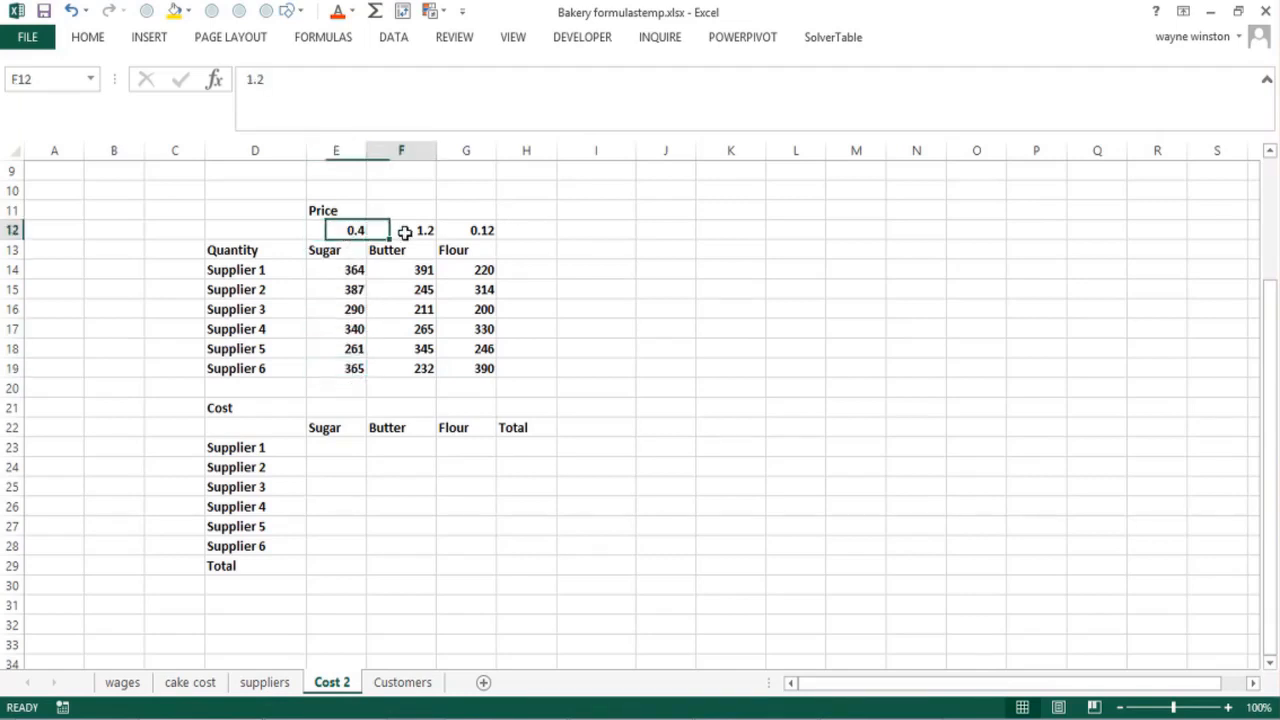
pyautogui.click(494, 230)
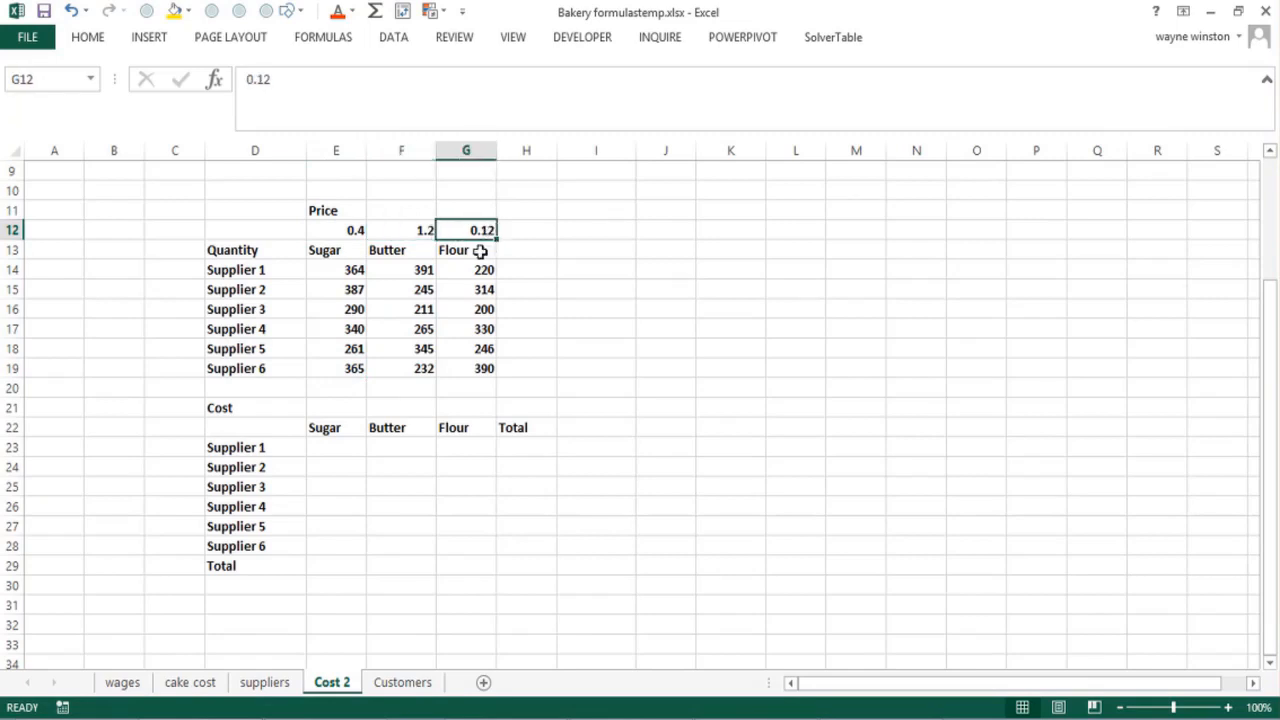
# Enter the file name Bakeryformulastemp.xlsx as a note in cell K11.
pyautogui.click(716, 215)
pyautogui.write('Bakeryformulastye')
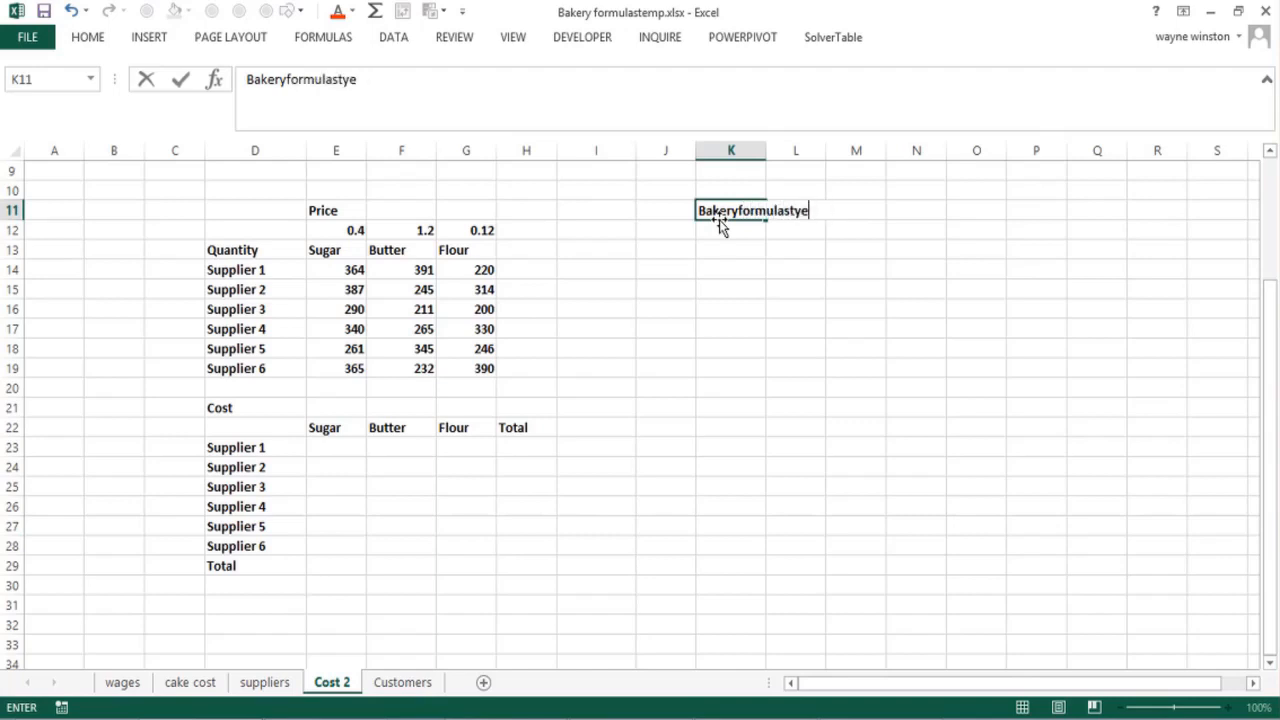
pyautogui.write('mm')
pyautogui.write('emp.xls')
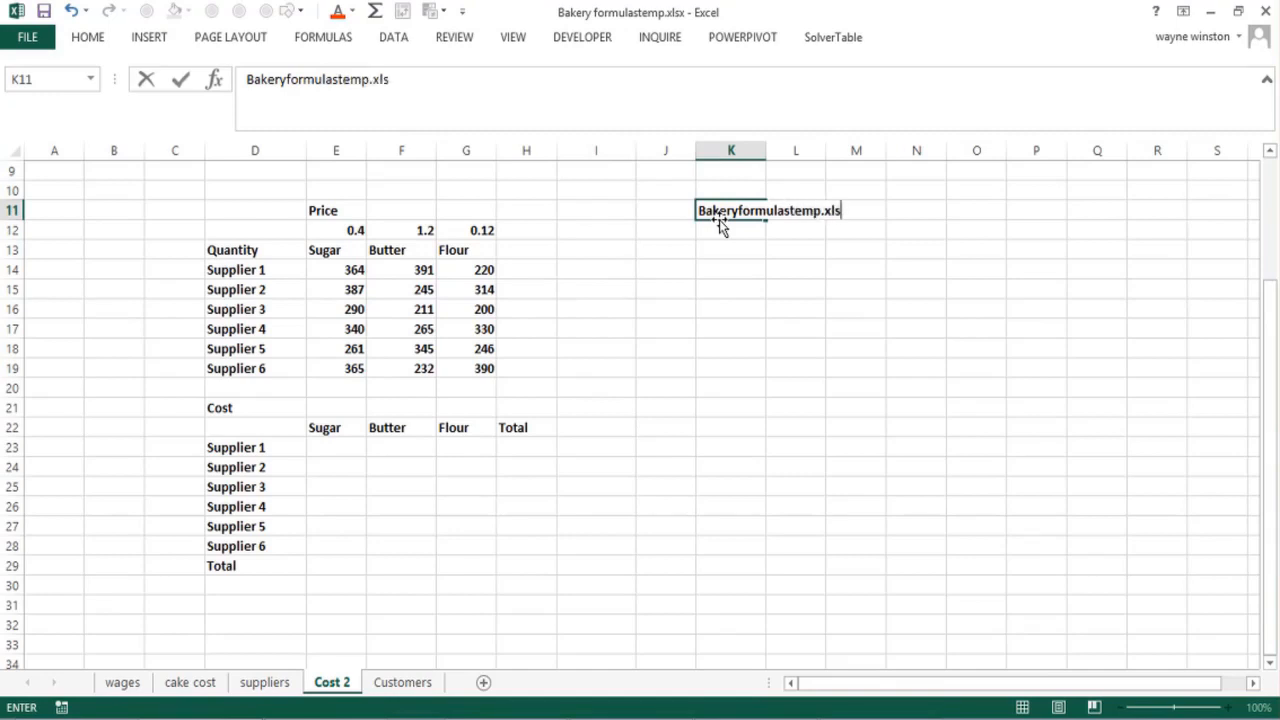
pyautogui.write('x')
pyautogui.press('Return')
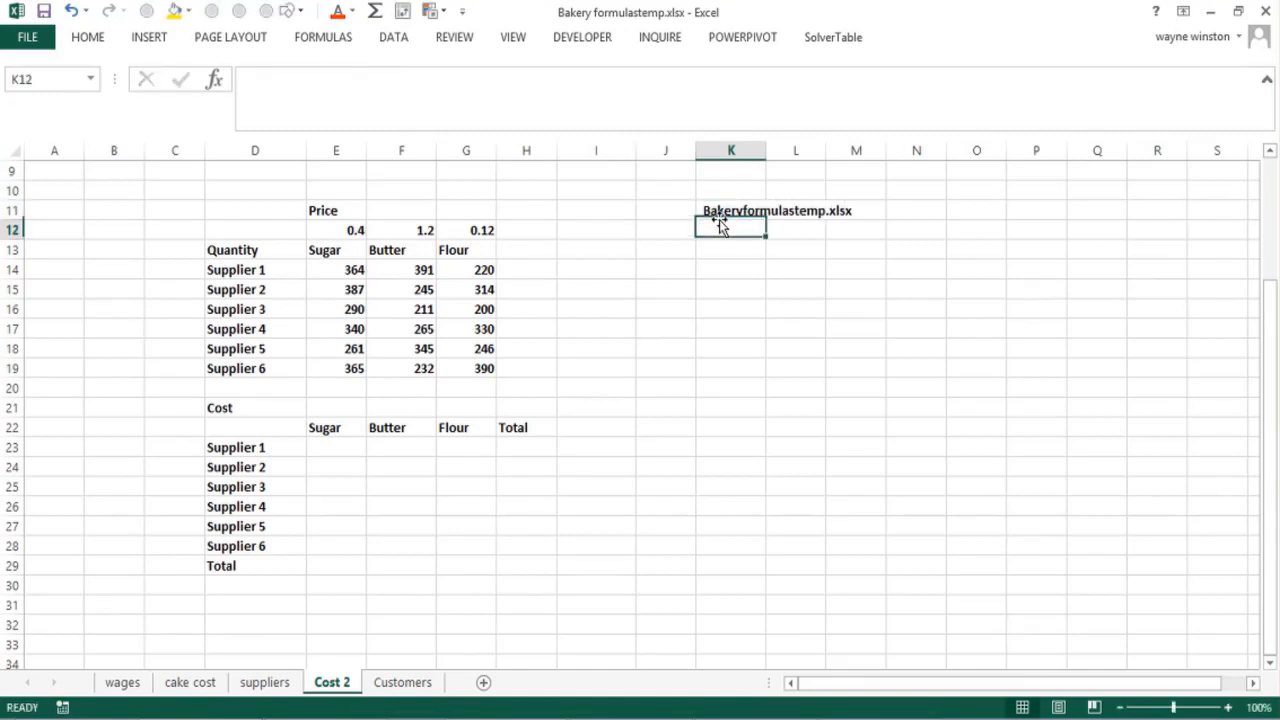
# Calculate Supplier 1's sugar cost in E23 with =E12*E14 and widen column E to fit the amount.
pyautogui.click(1228, 707)
pyautogui.click(1228, 707)
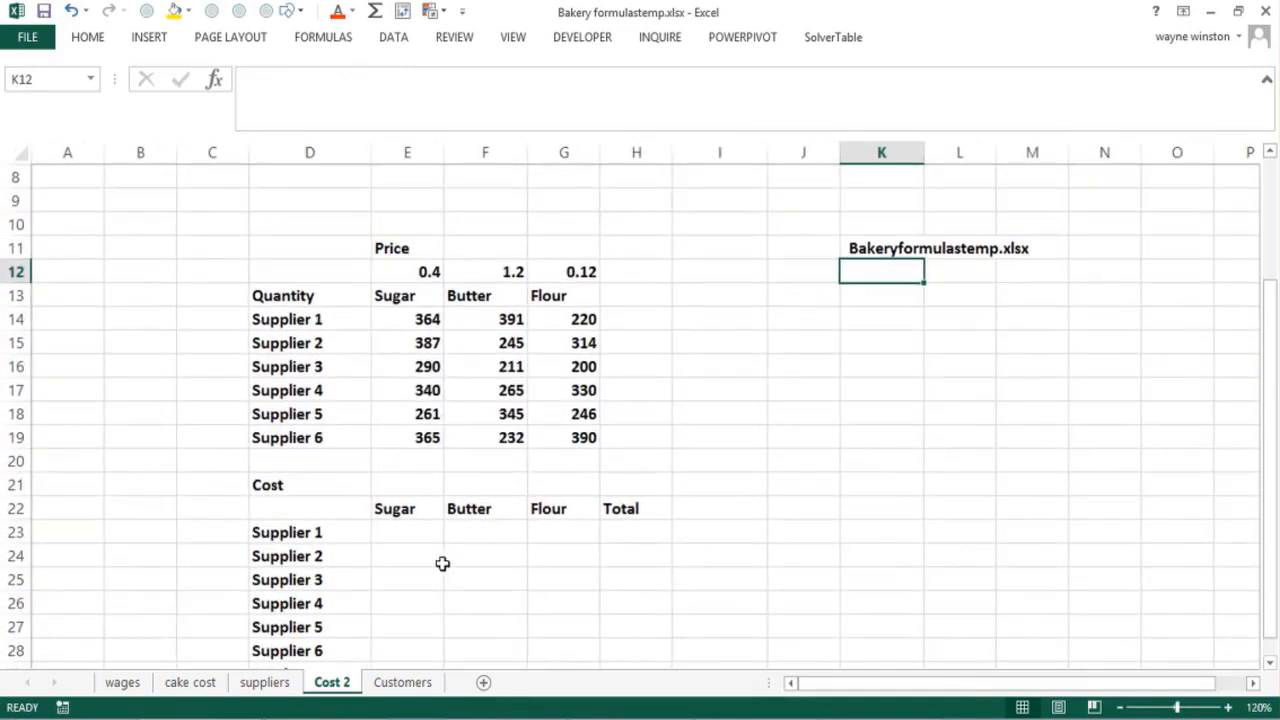
pyautogui.click(395, 533)
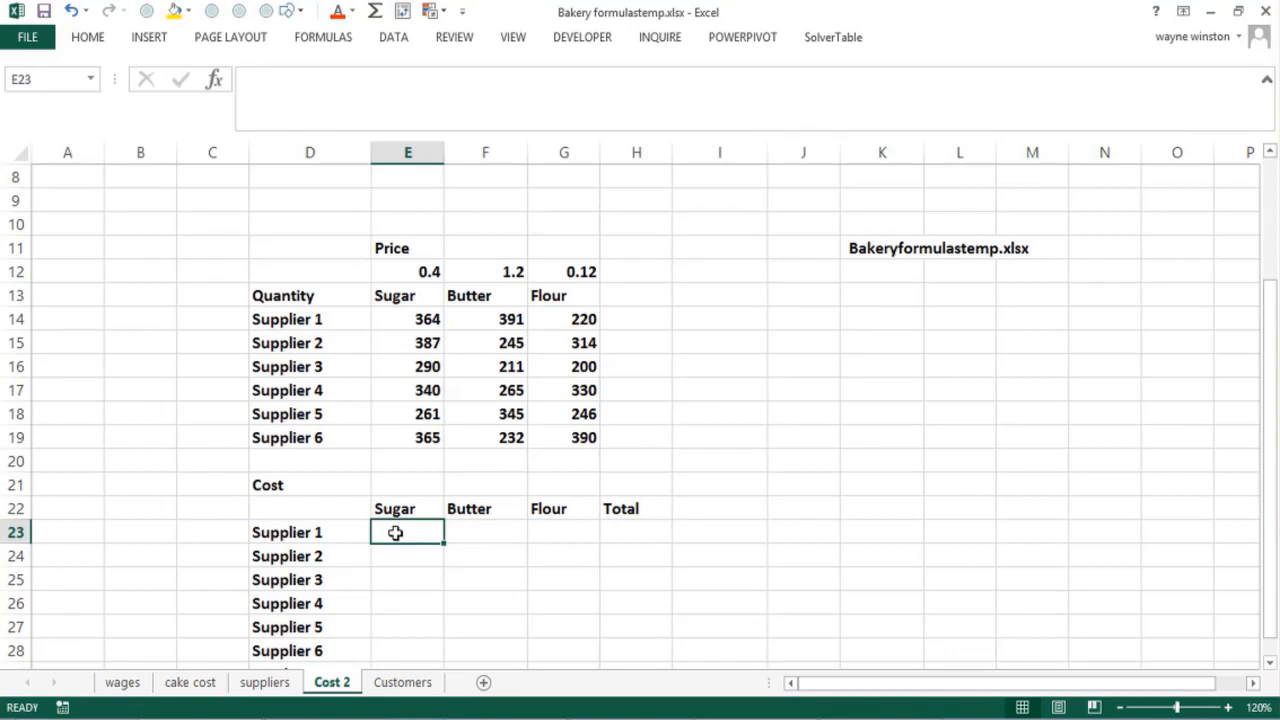
pyautogui.write('=')
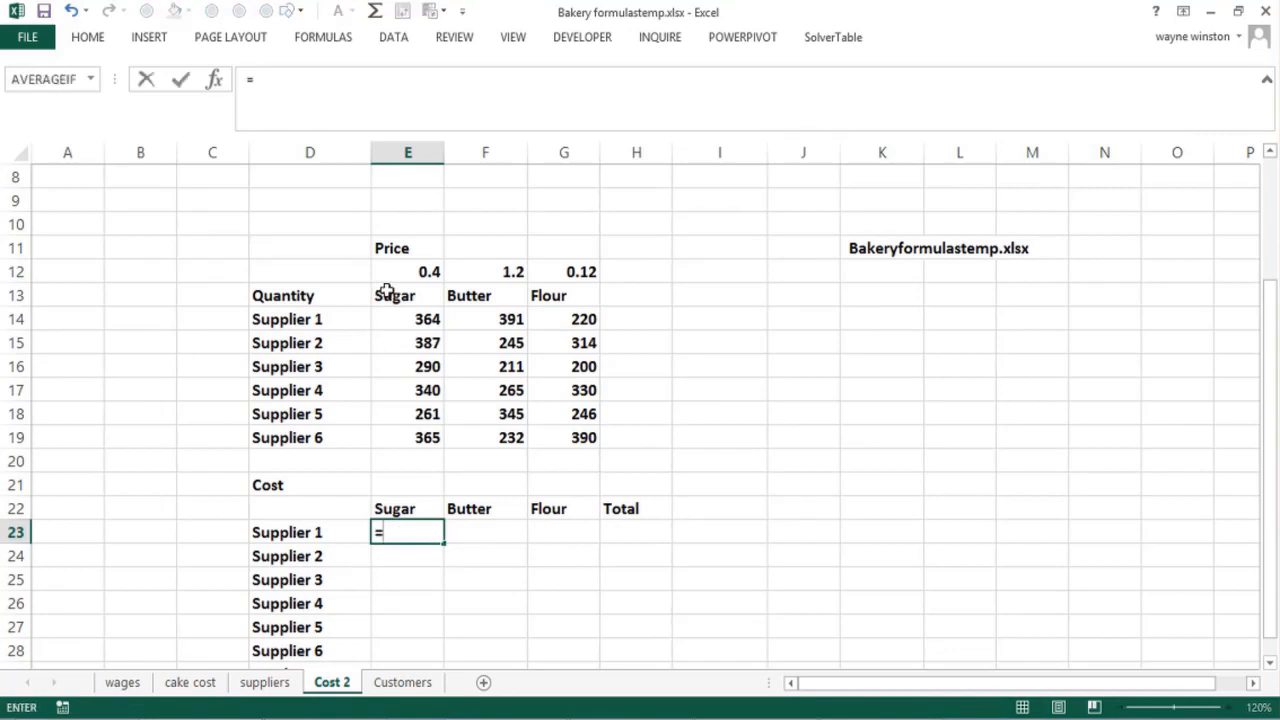
pyautogui.click(404, 271)
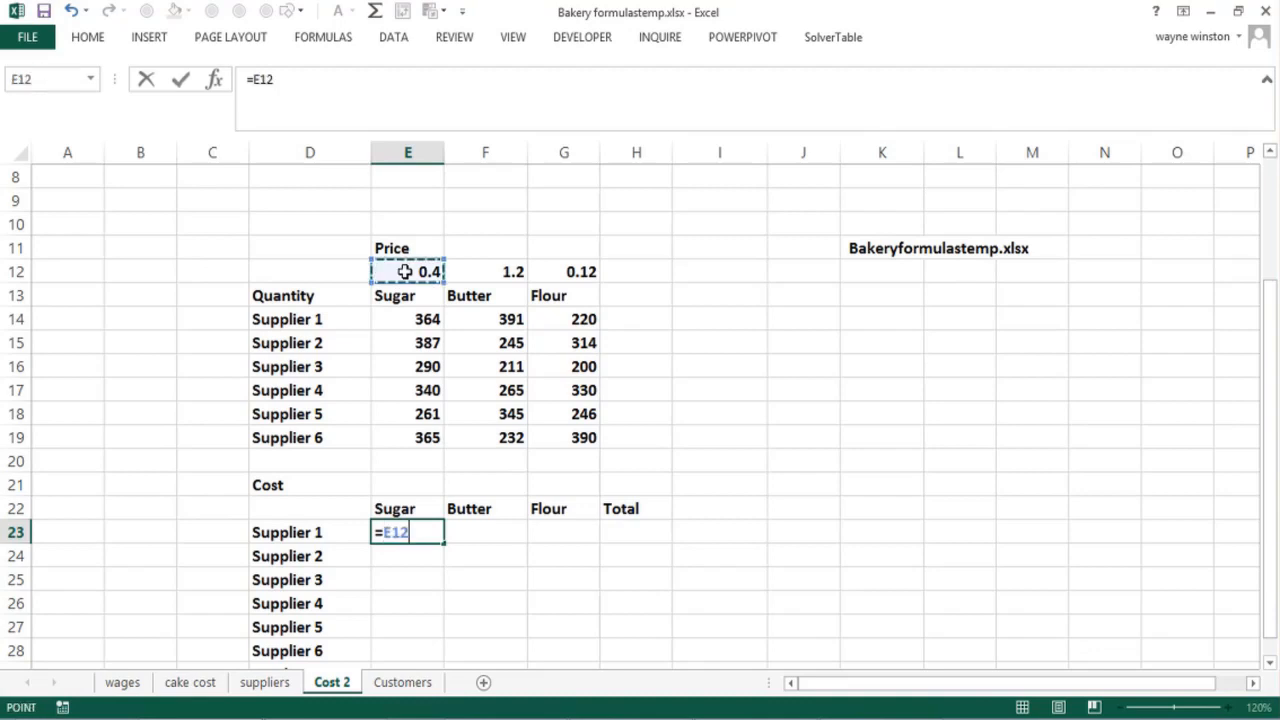
pyautogui.write('*')
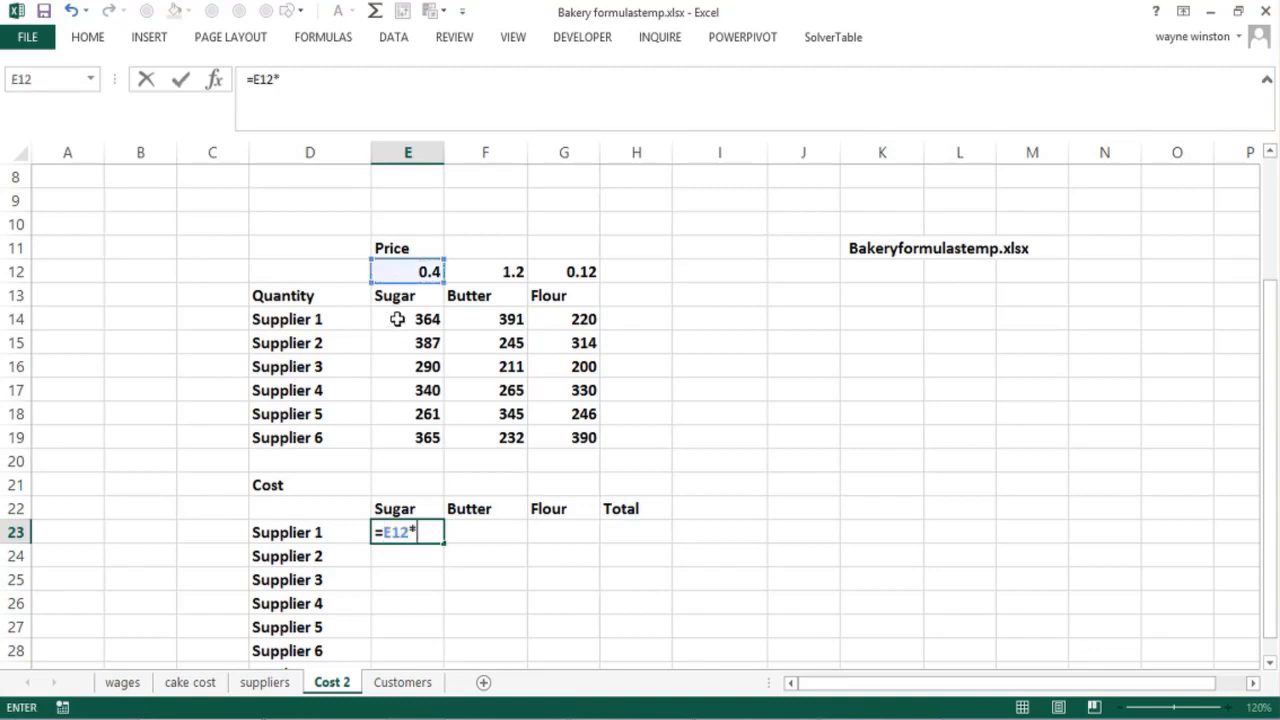
pyautogui.click(397, 319)
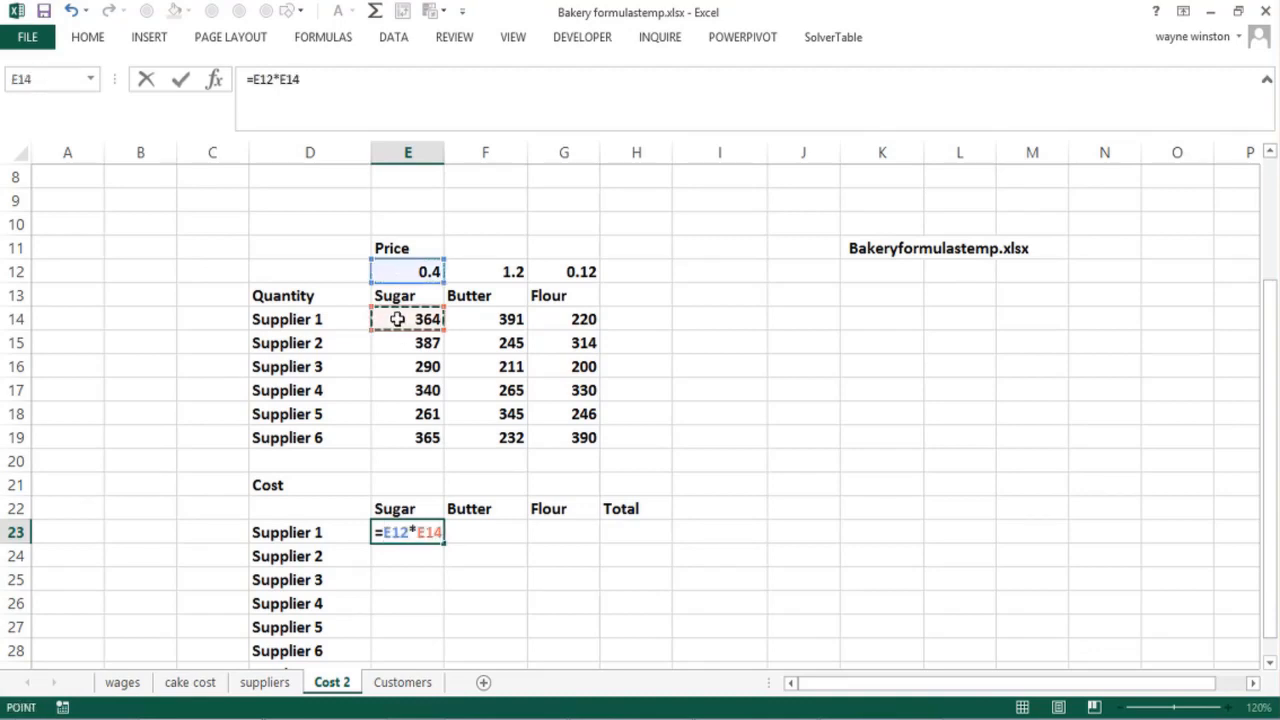
pyautogui.press('Return')
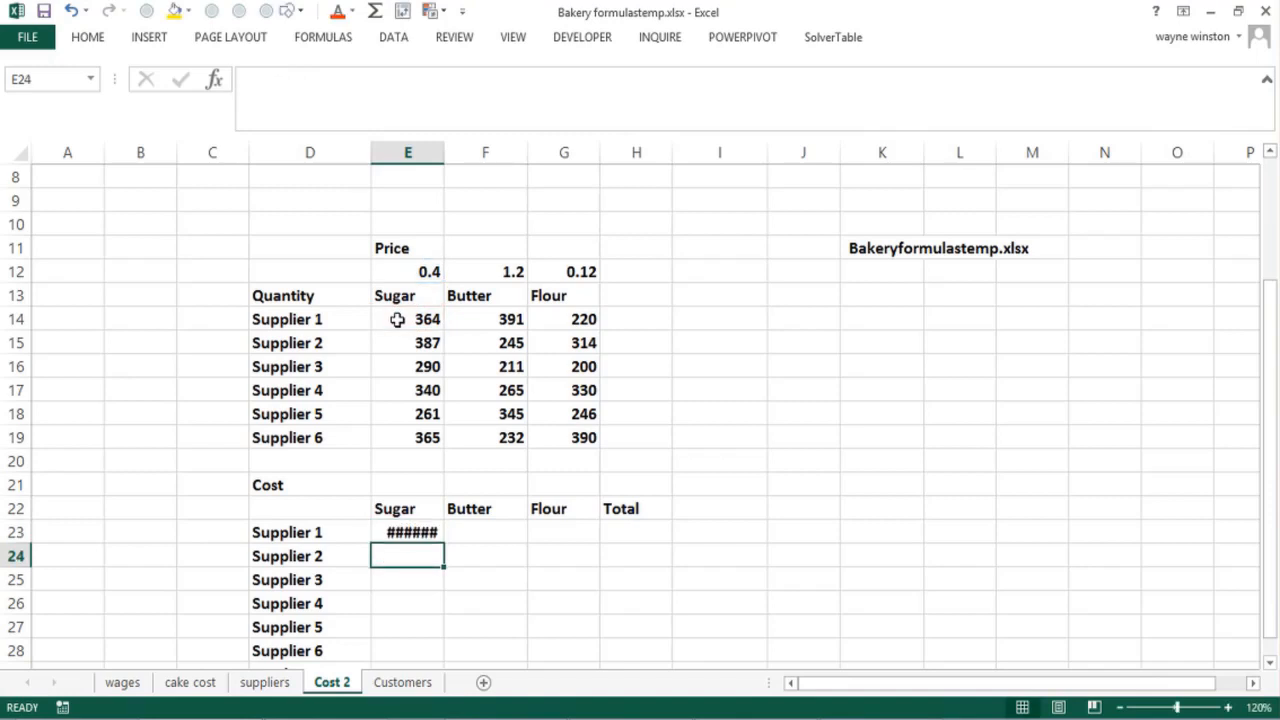
pyautogui.moveTo(444, 152); pyautogui.dragTo(460, 157)
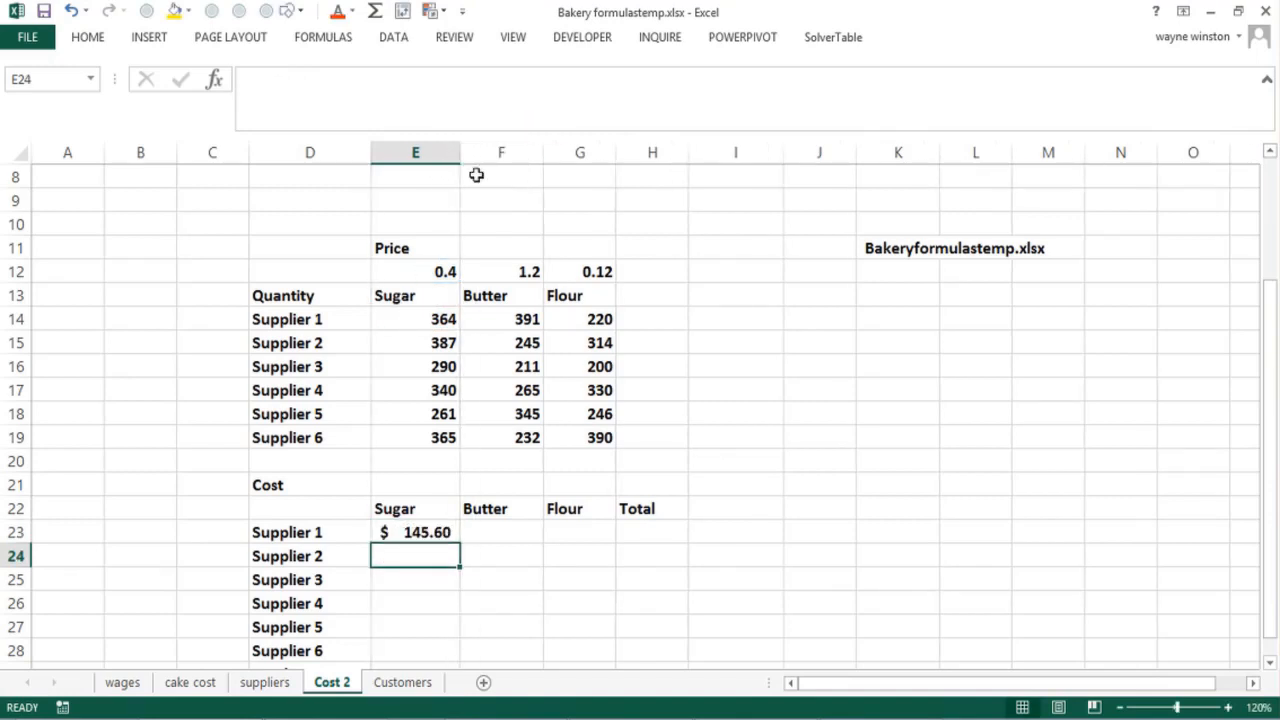
# Display the formula of E23 as text in K23 using =FORMULATEXT(E23).
pyautogui.click(889, 531)
pyautogui.write('=formu')
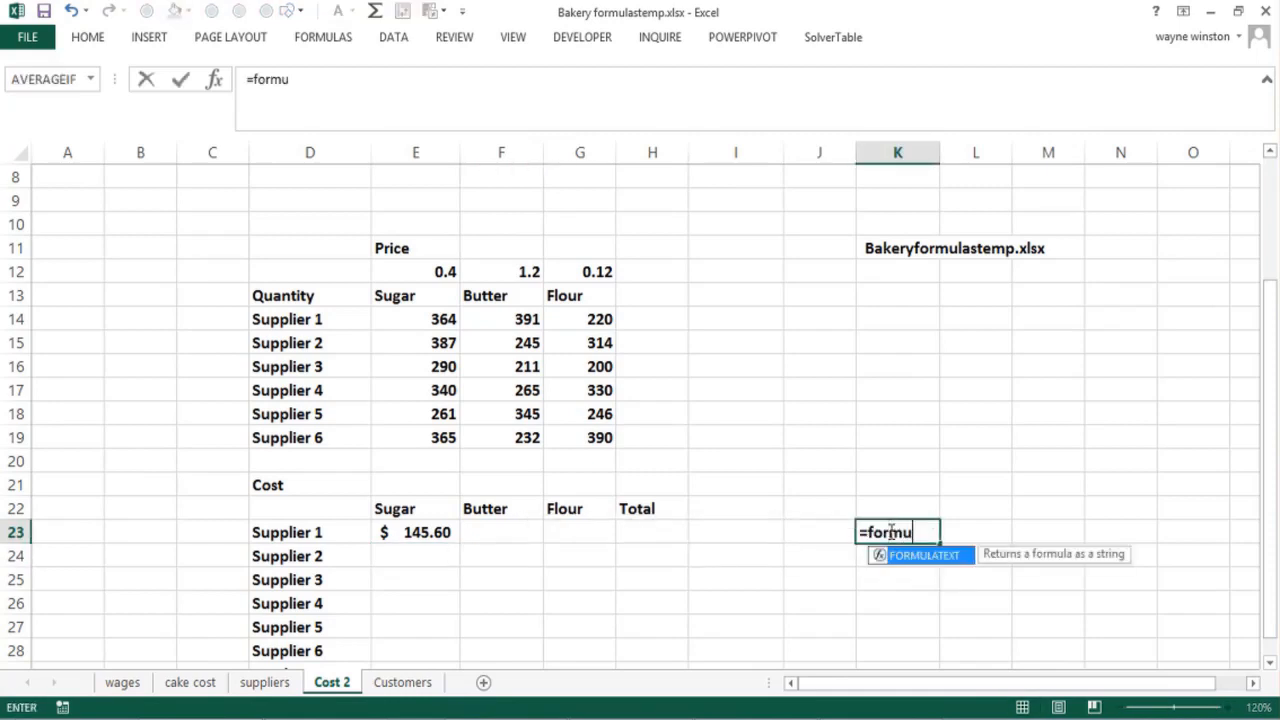
pyautogui.write('latext(')
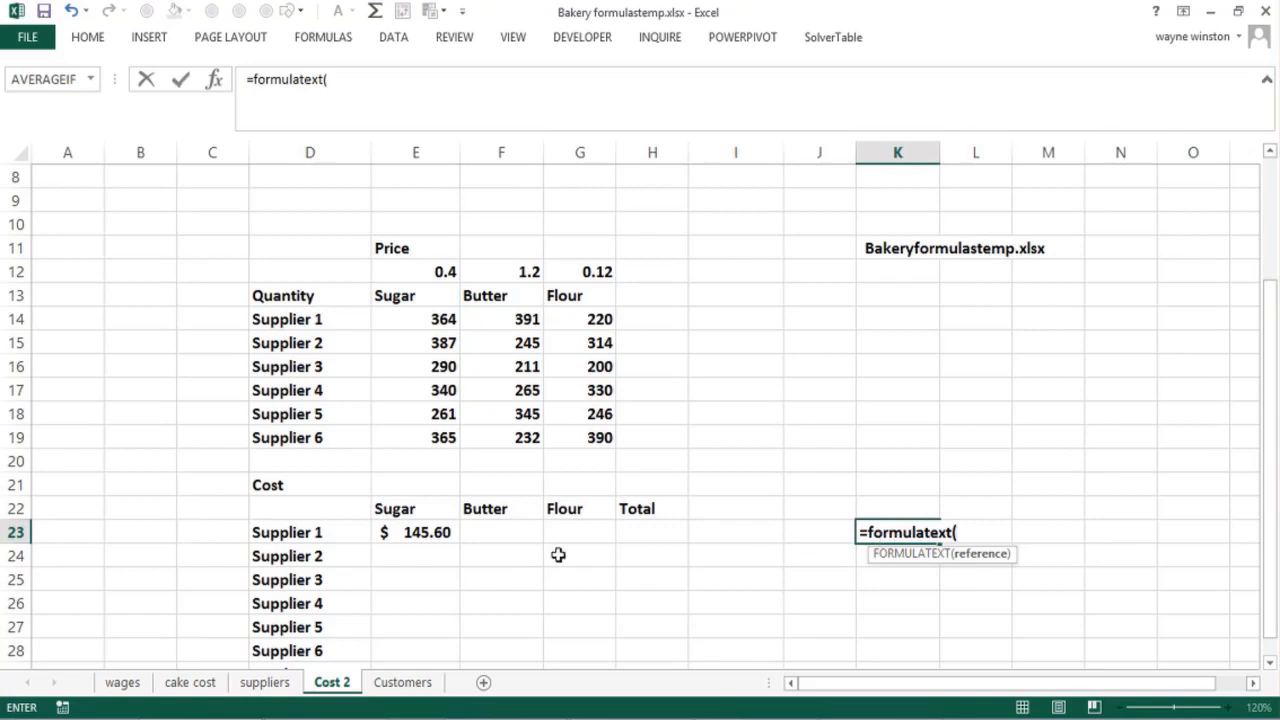
pyautogui.click(405, 532)
pyautogui.write(')')
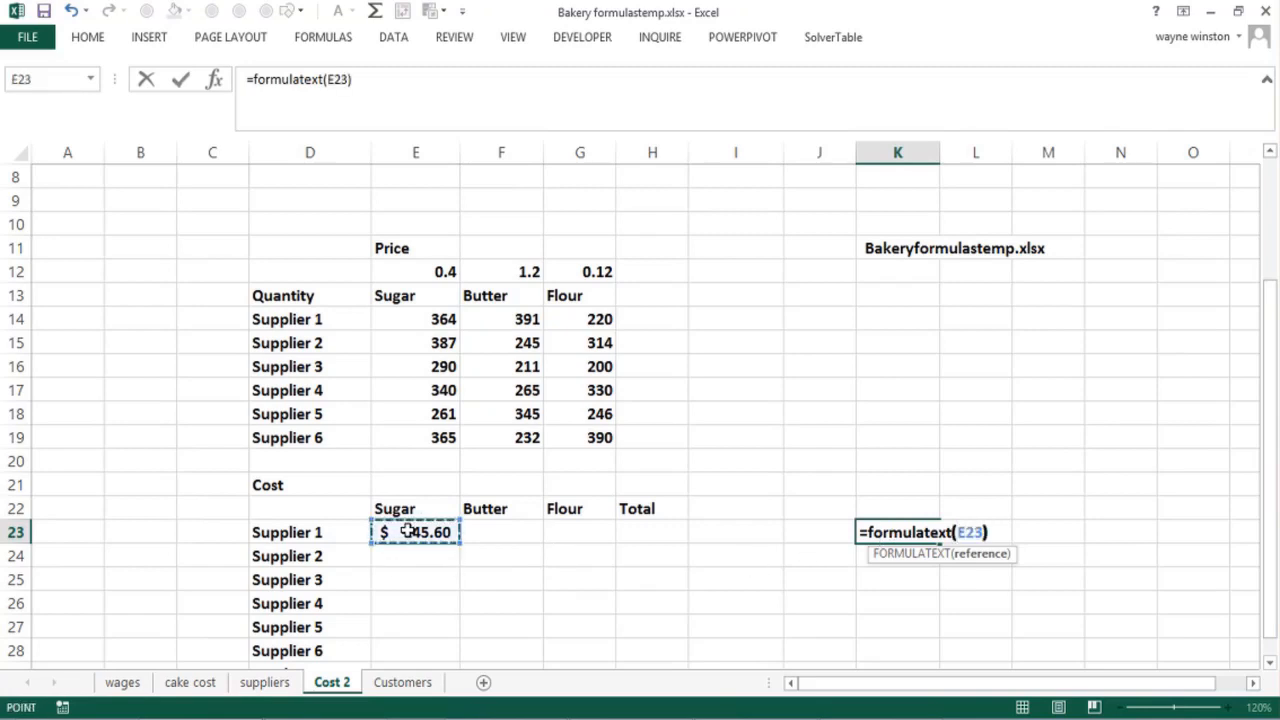
pyautogui.press('Return')
pyautogui.press('Up')
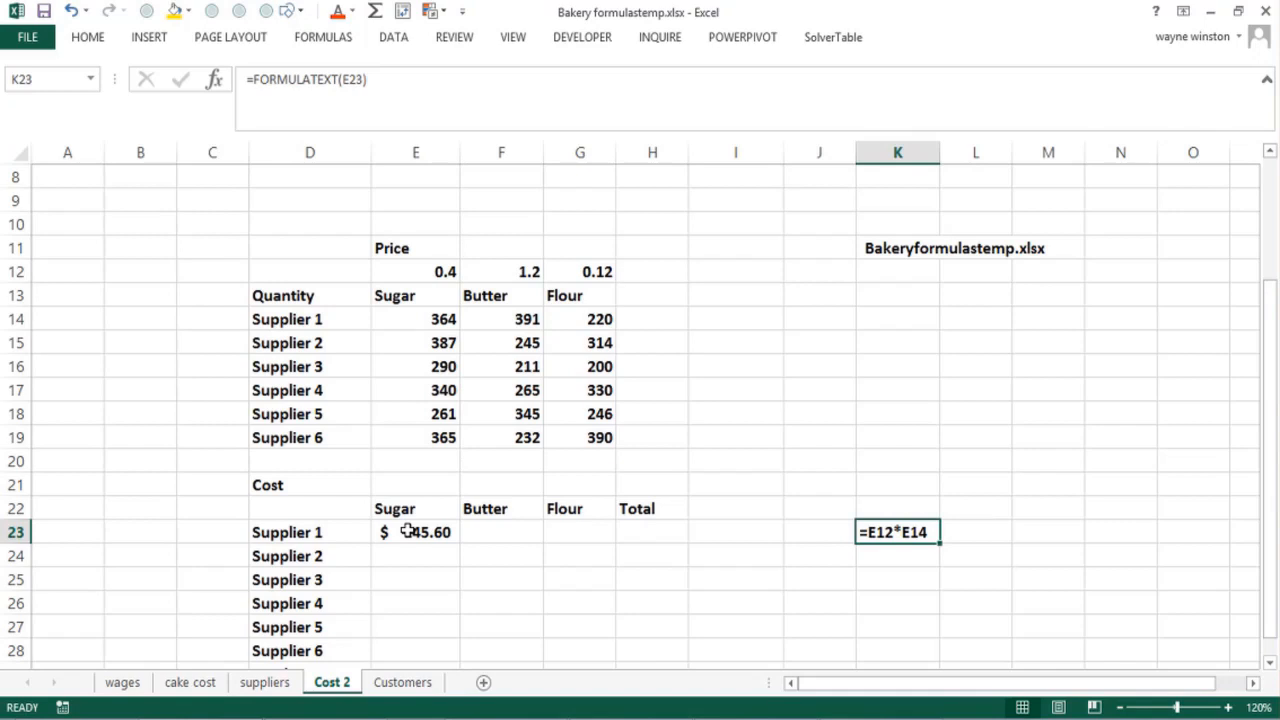
# Lock the price row in Supplier 1's sugar cost formula, making E23 =E$12*E14.
pyautogui.click(407, 532)
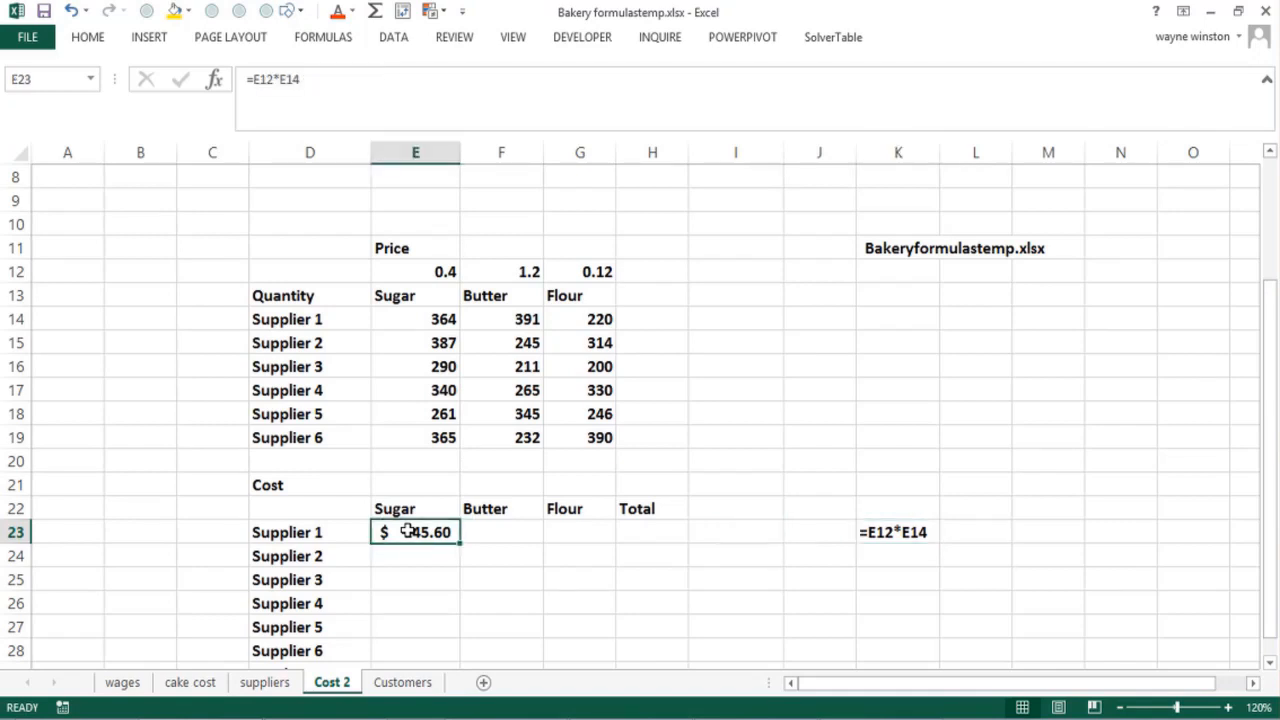
pyautogui.doubleClick(407, 532)
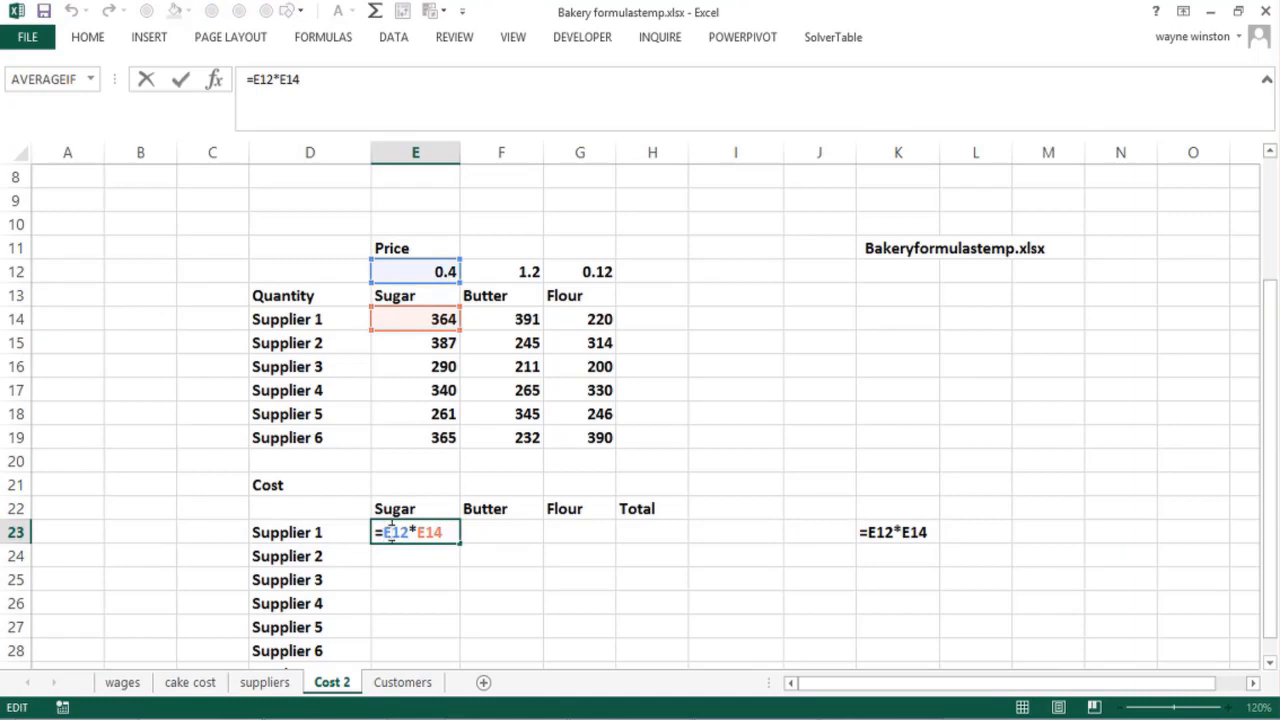
pyautogui.write('$')
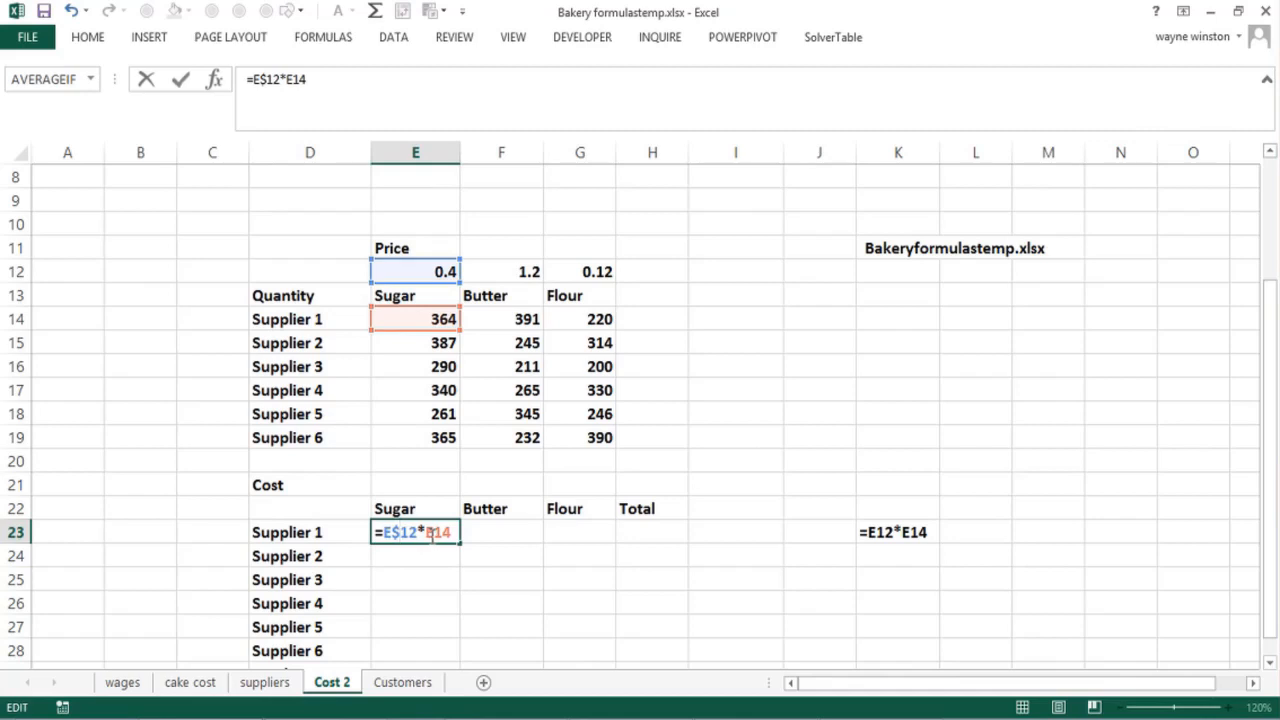
pyautogui.press('Return')
# Copy the cost formula from E23 across E23:G28 for all six suppliers and check the flour figures.
pyautogui.click(430, 533)
pyautogui.hotkey('ctrl', 'c')
pyautogui.hotkey('shift', 'Right')
pyautogui.hotkey('shift', 'Right')
pyautogui.hotkey('shift', 'Down')
pyautogui.hotkey('shift', 'Down')
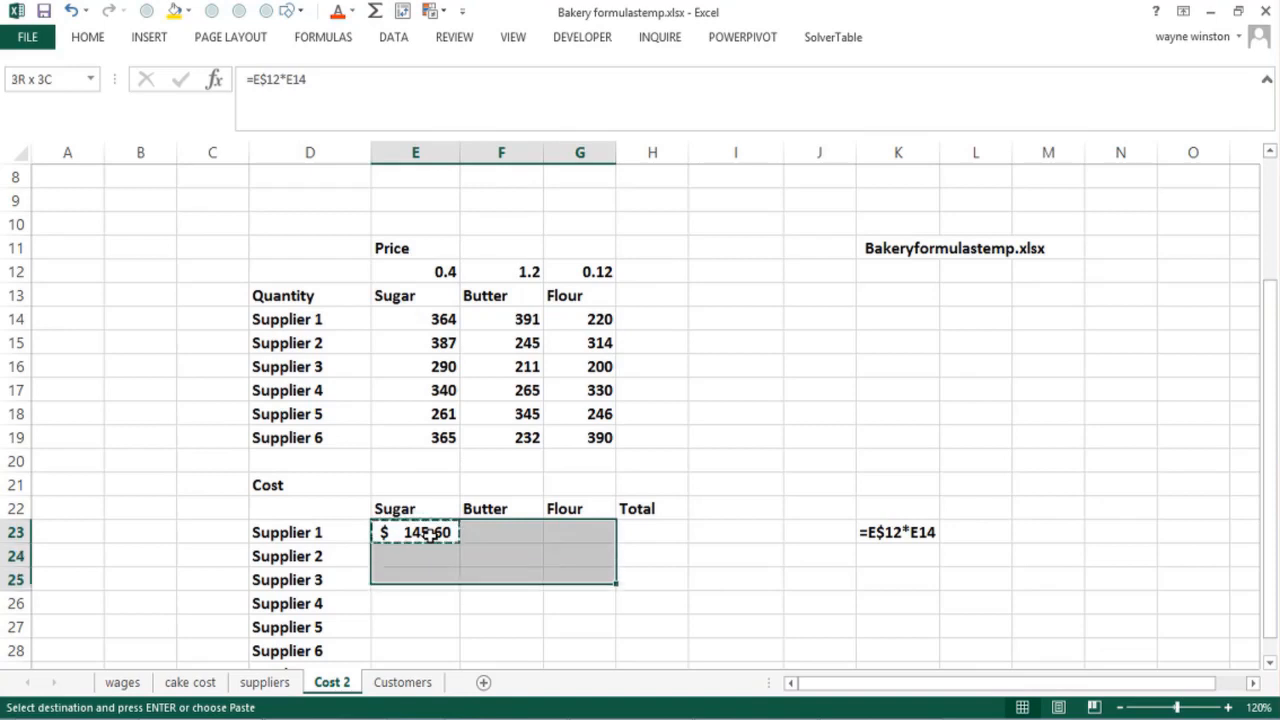
pyautogui.hotkey('shift', 'Down')
pyautogui.hotkey('shift', 'Down')
pyautogui.hotkey('shift', 'Down')
pyautogui.hotkey('ctrl', 'v')
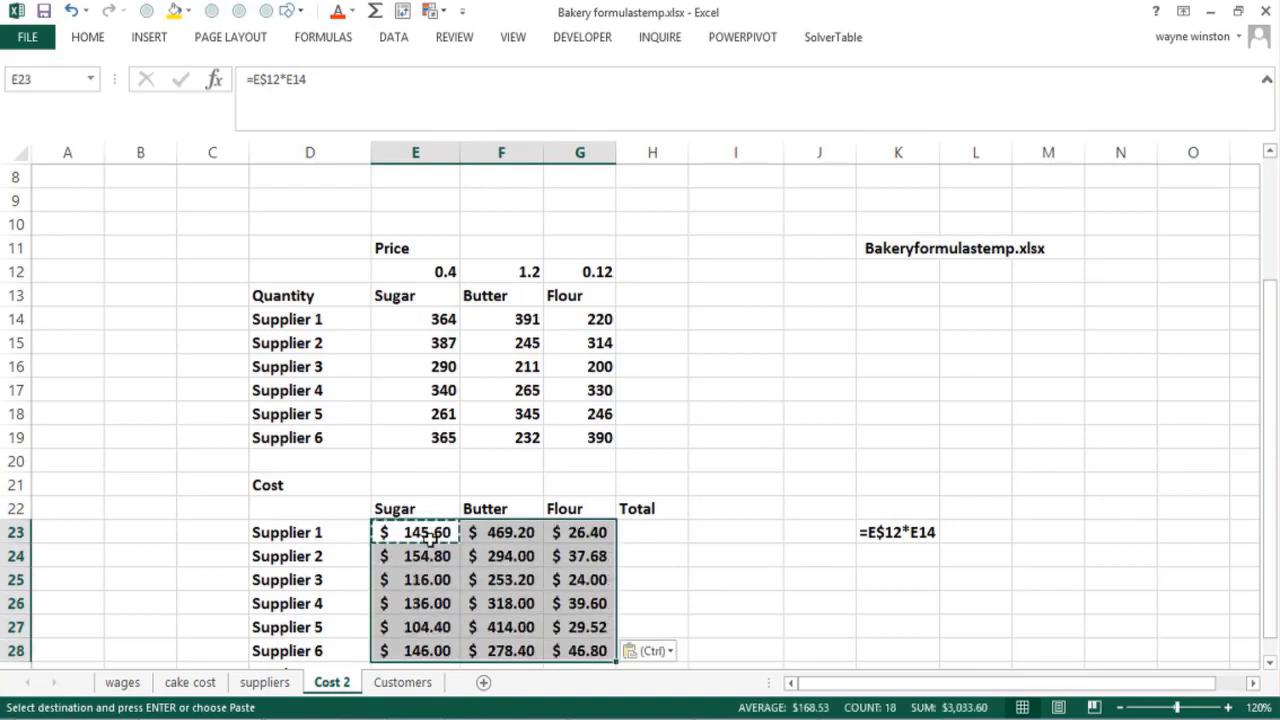
pyautogui.click(576, 318)
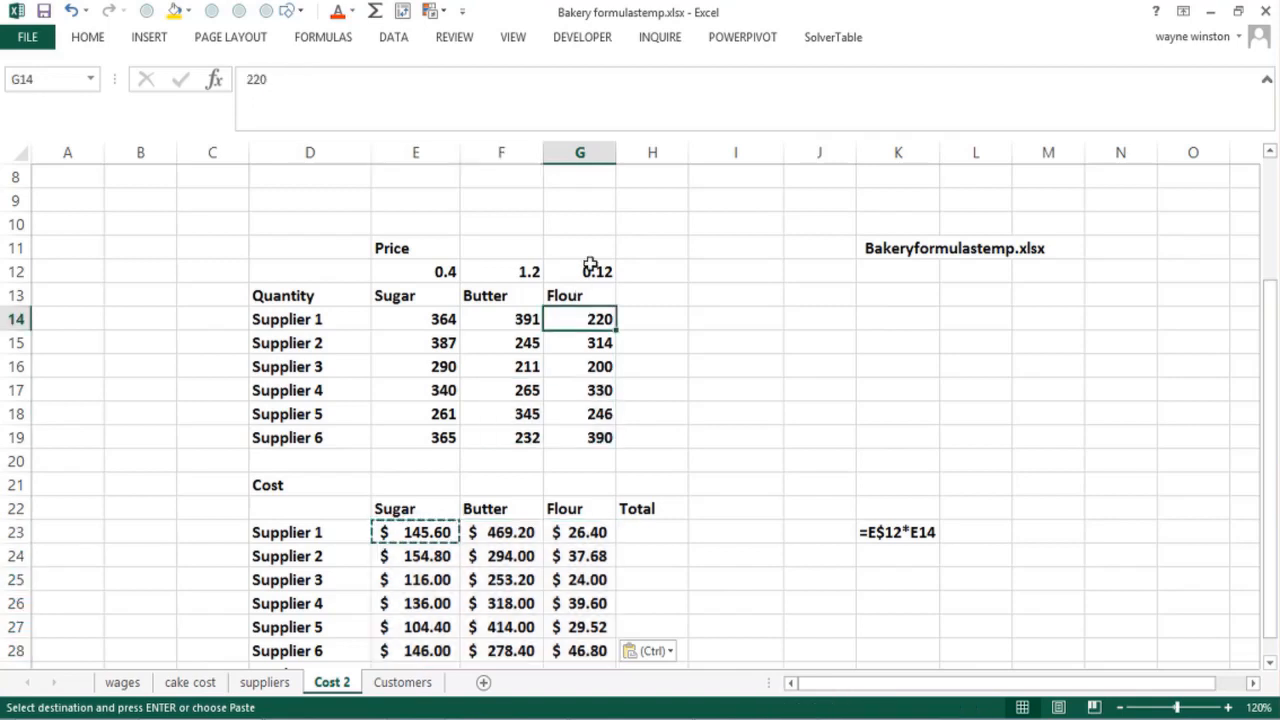
pyautogui.click(585, 441)
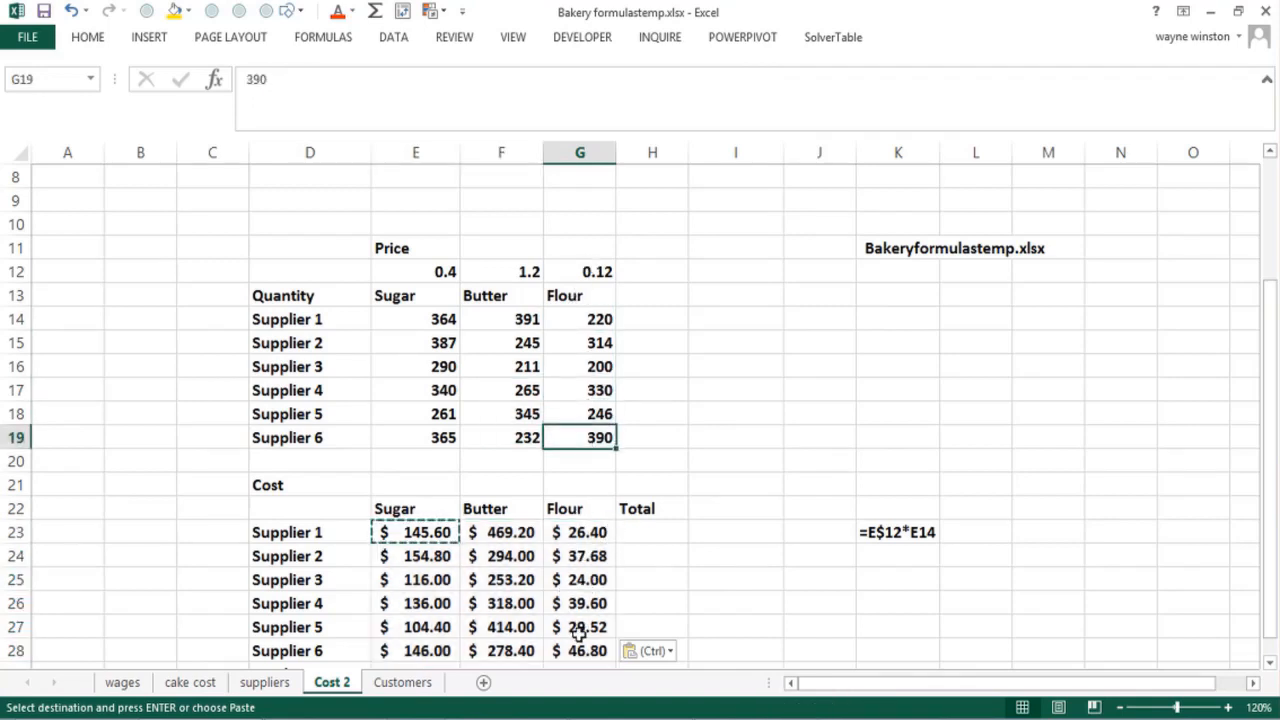
# Total Supplier 1's ingredient costs in H23 with =SUM(E23:G23).
pyautogui.click(648, 532)
pyautogui.press('Down')
pyautogui.press('Down')
pyautogui.press('Down')
pyautogui.press('Down')
pyautogui.press('Down')
pyautogui.press('Down')
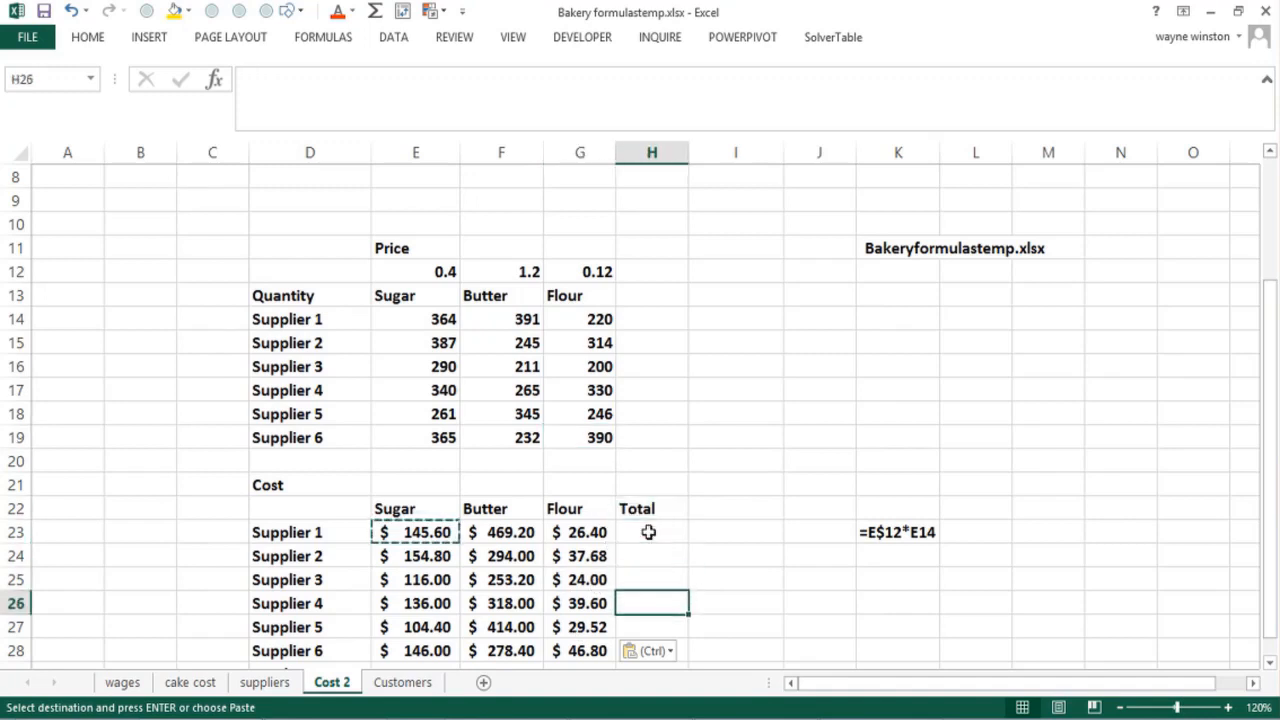
pyautogui.press('Down')
pyautogui.press('Down')
pyautogui.press('Up')
pyautogui.press('Up')
pyautogui.press('Up')
pyautogui.press('Up')
pyautogui.press('Up')
pyautogui.press('Up')
pyautogui.press('Up')
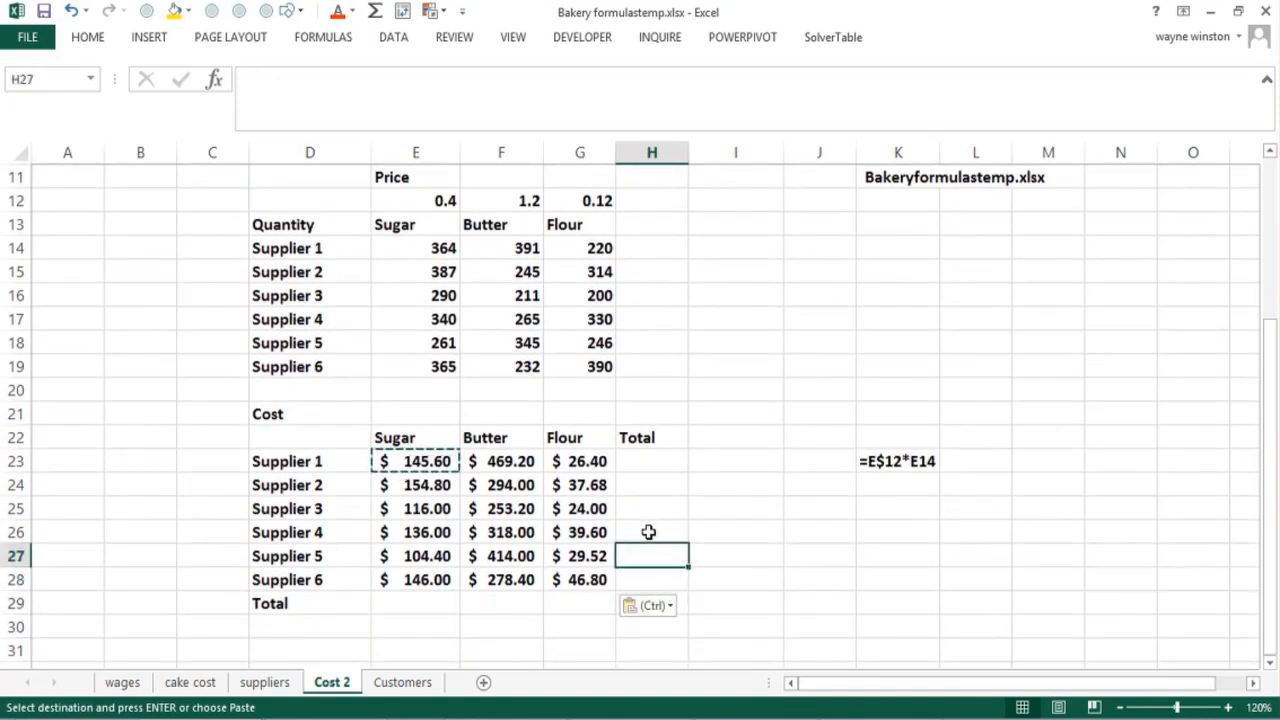
pyautogui.press('Up')
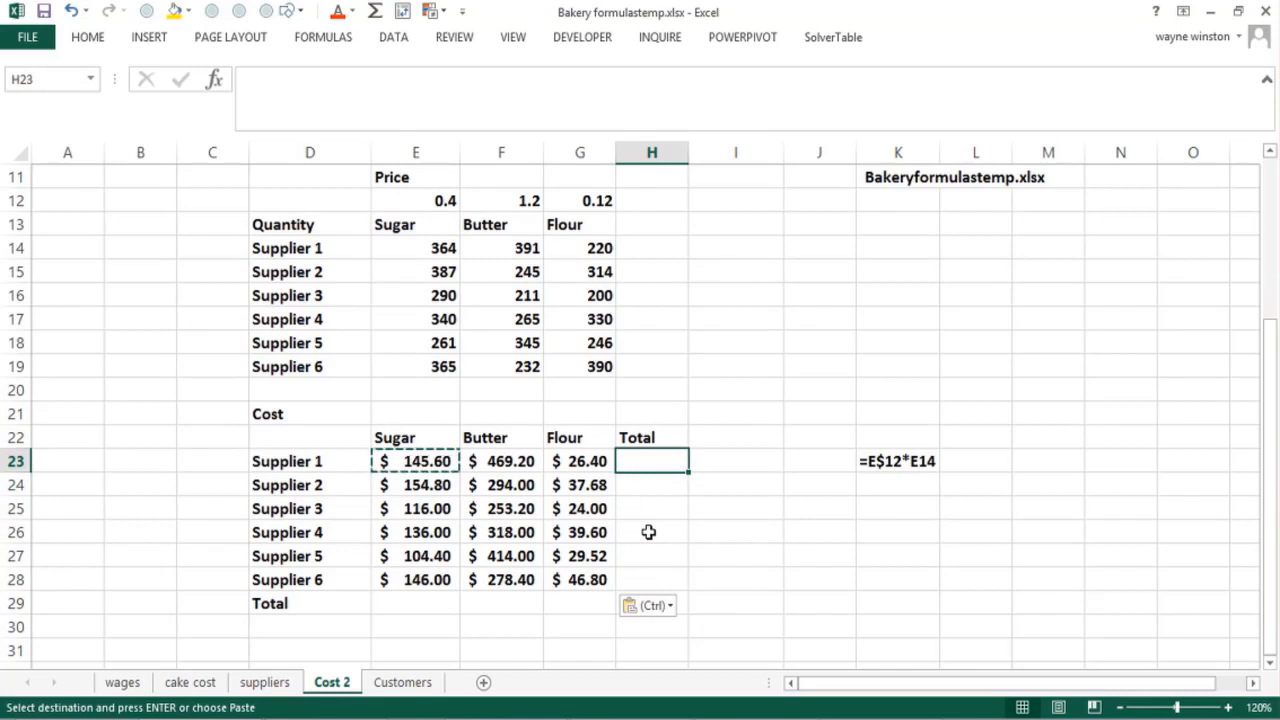
pyautogui.write('=sum(')
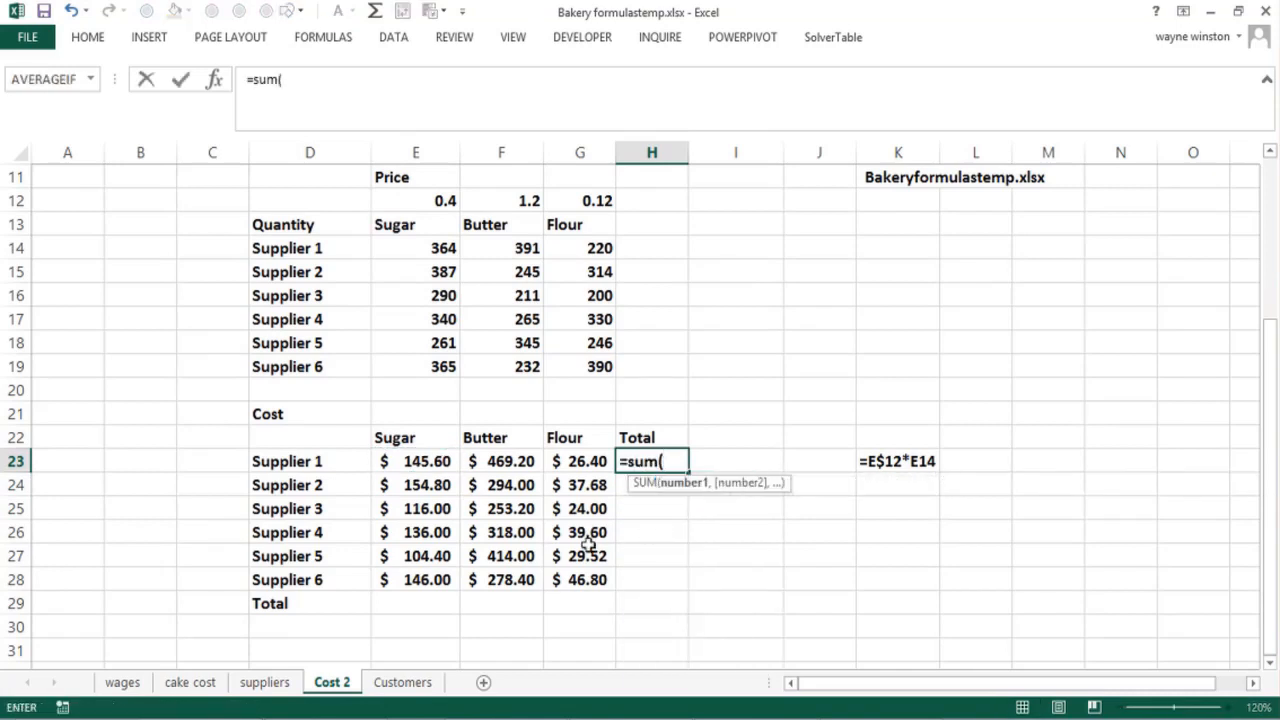
pyautogui.moveTo(418, 461); pyautogui.dragTo(555, 460)
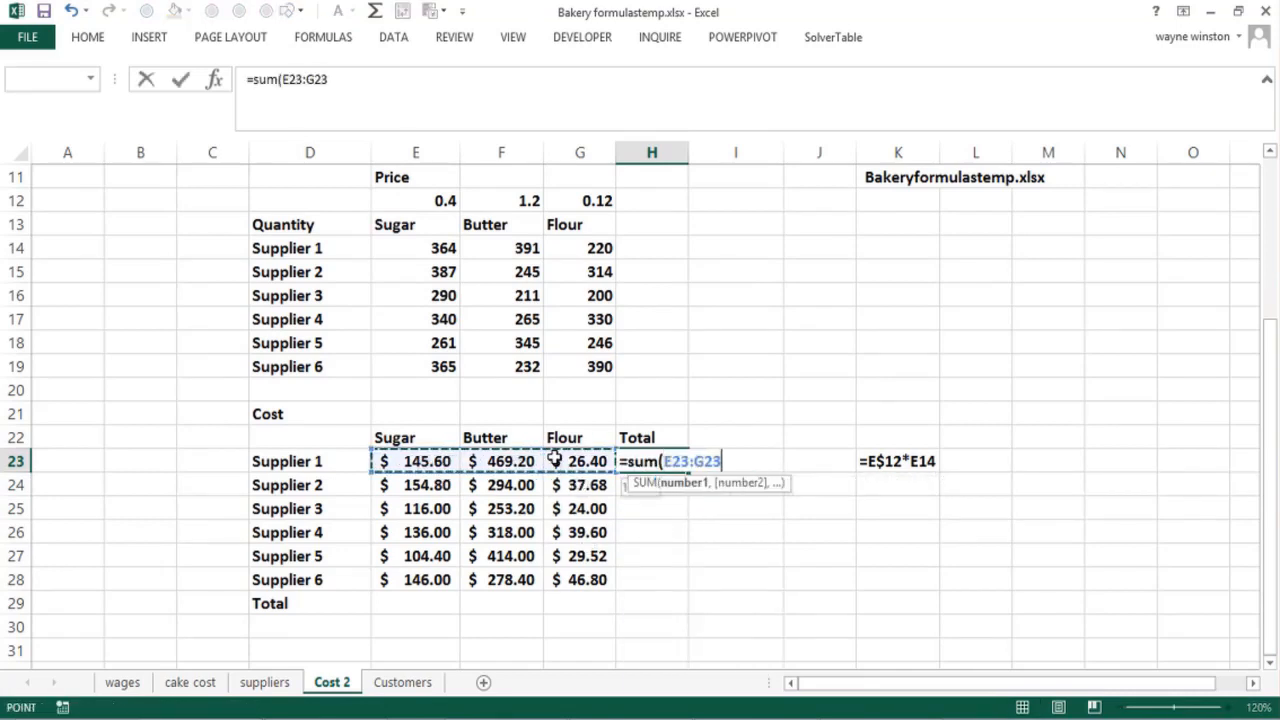
pyautogui.write(')')
pyautogui.press('Return')
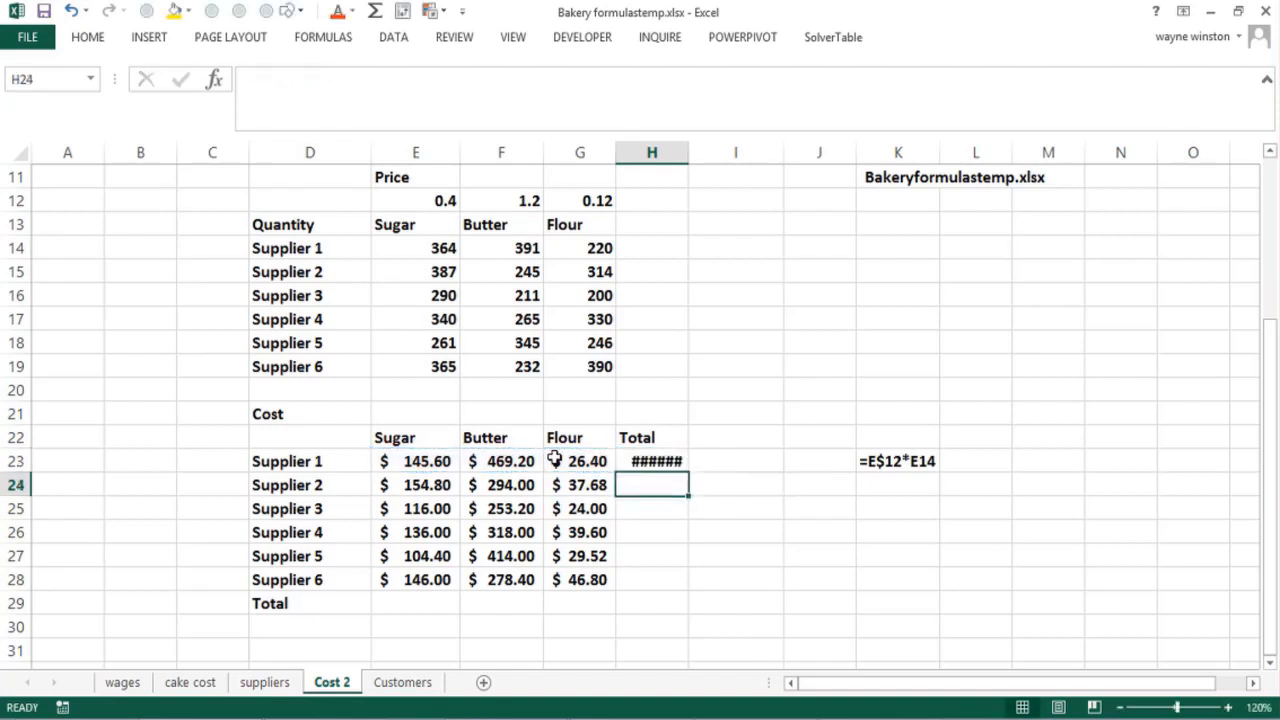
# Widen the Total column H and copy Supplier 1's total formula from H23 down to H28.
pyautogui.moveTo(688, 152); pyautogui.dragTo(717, 152)
pyautogui.click(709, 461)
pyautogui.moveTo(716, 469); pyautogui.dragTo(707, 593)
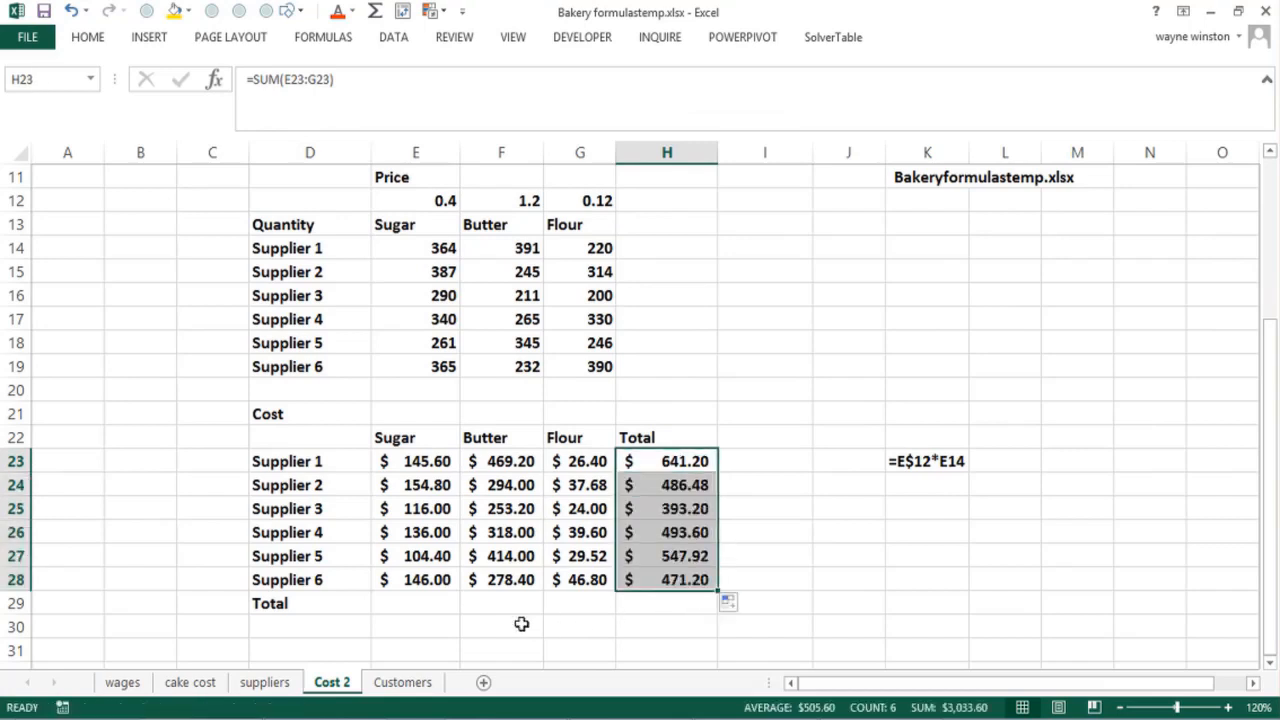
# Total the sugar costs in E29 with =SUM(E23:E28) and copy the formula across to G29.
pyautogui.click(405, 605)
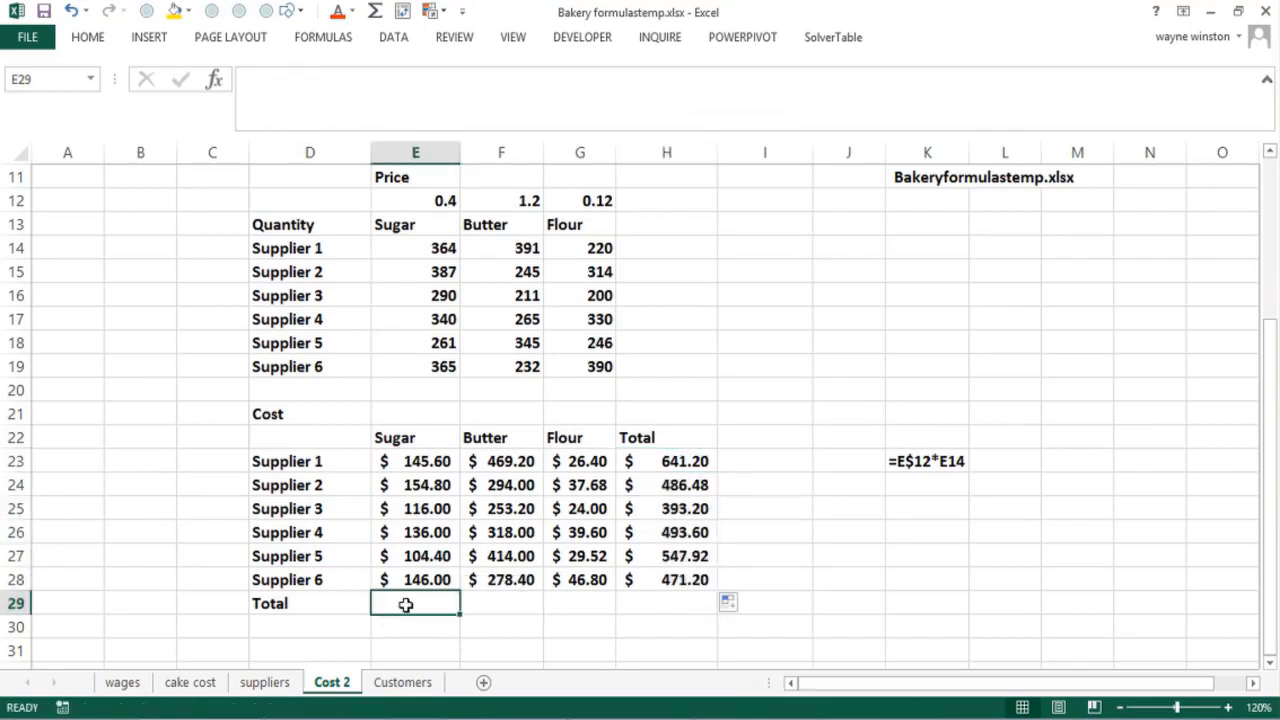
pyautogui.write('=sum(')
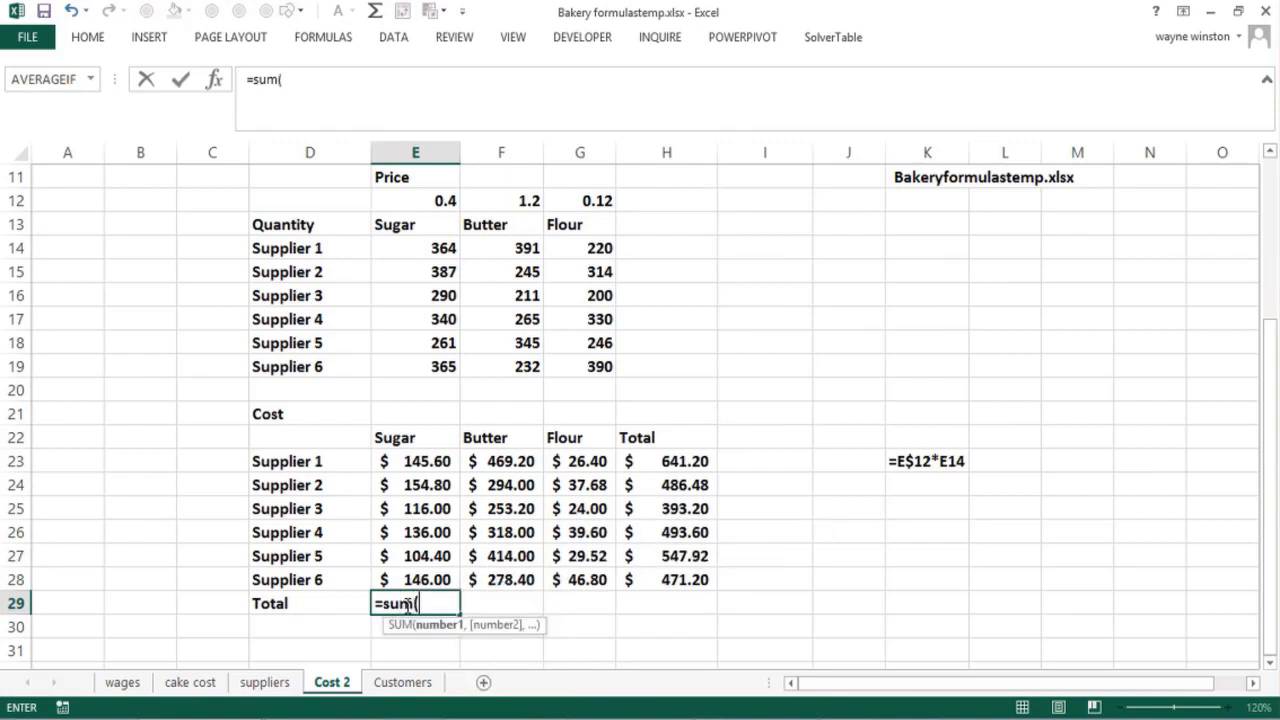
pyautogui.moveTo(410, 457); pyautogui.dragTo(400, 588)
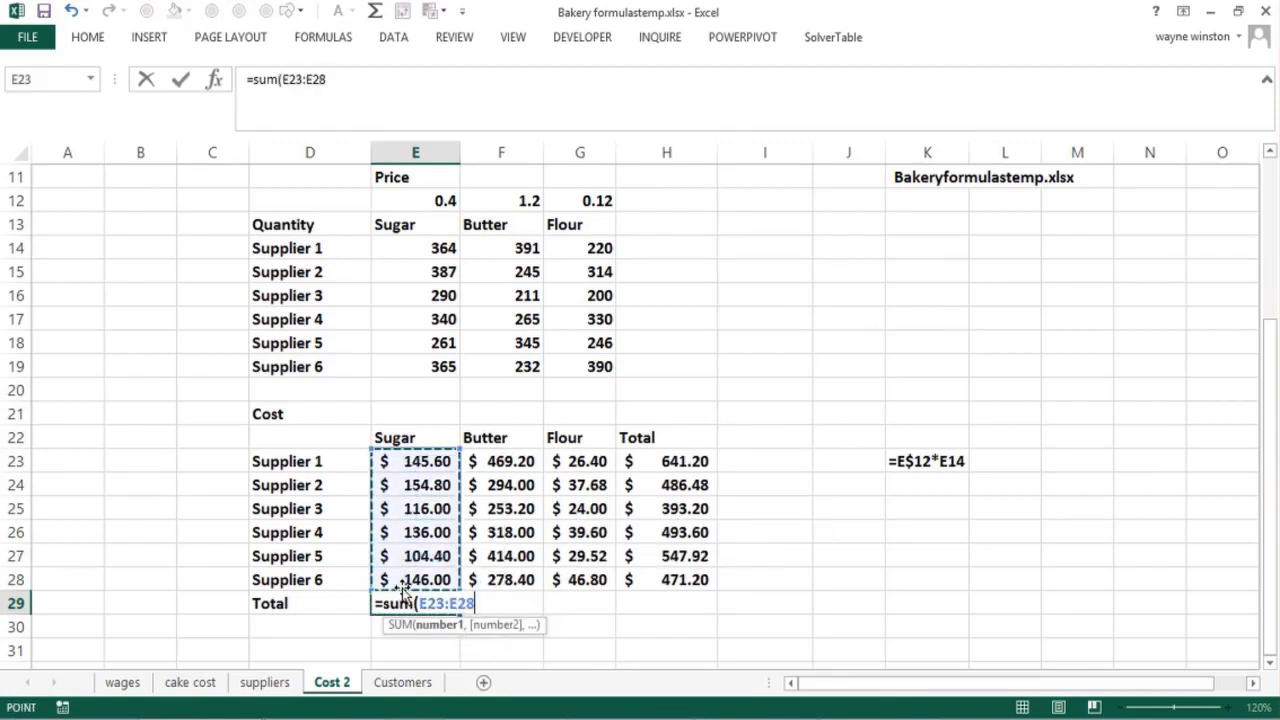
pyautogui.write(')')
pyautogui.press('Return')
pyautogui.click(447, 603)
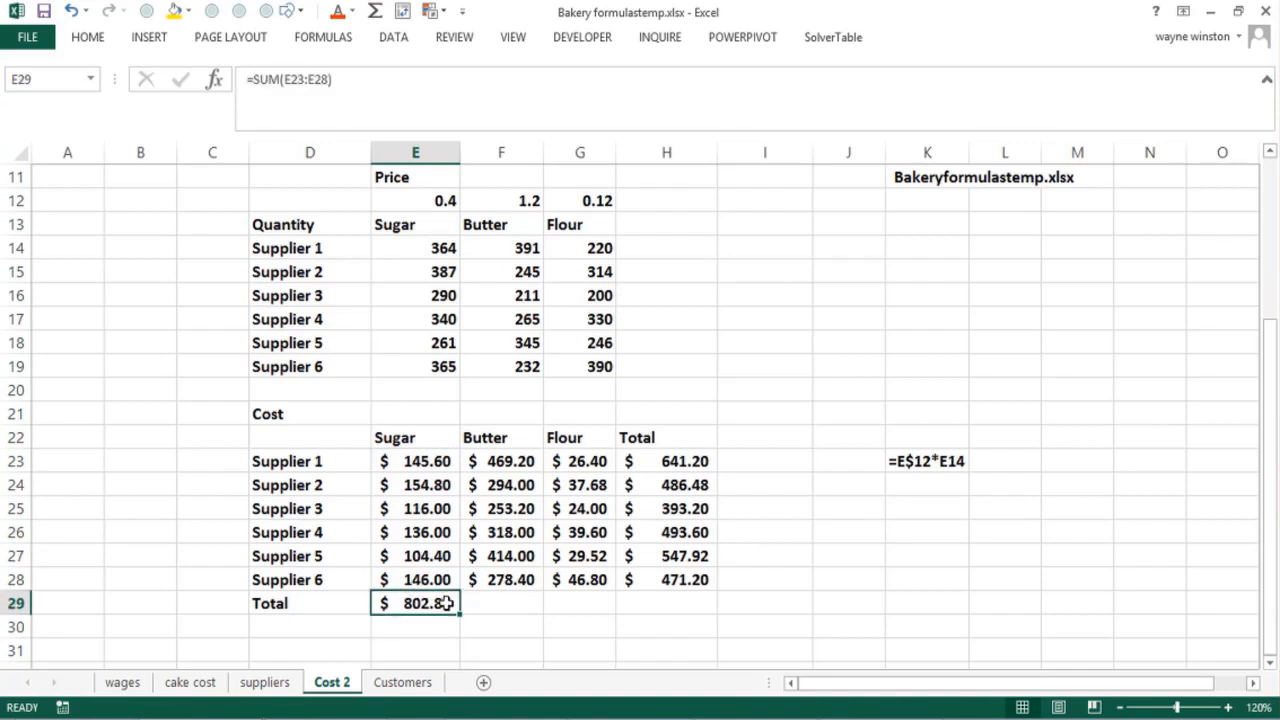
pyautogui.moveTo(461, 612); pyautogui.dragTo(583, 622)
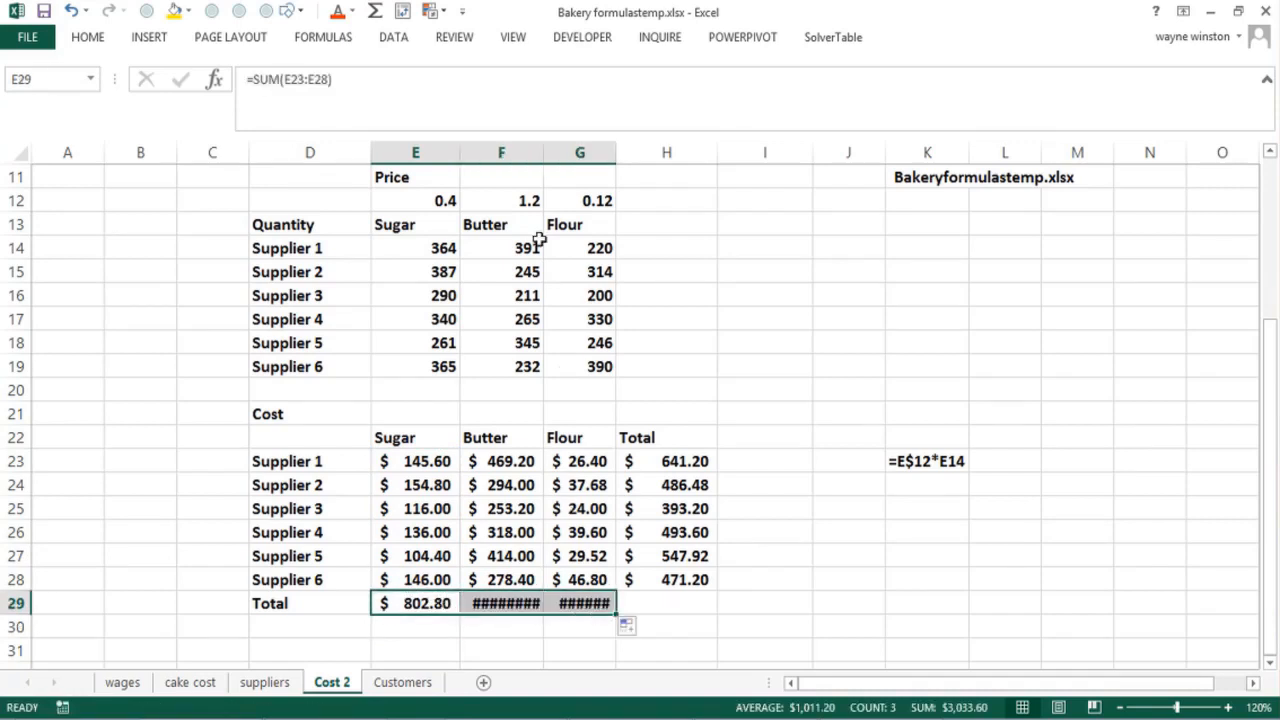
# Autofit the widths of columns E through G to their contents.
pyautogui.moveTo(443, 157); pyautogui.dragTo(580, 151)
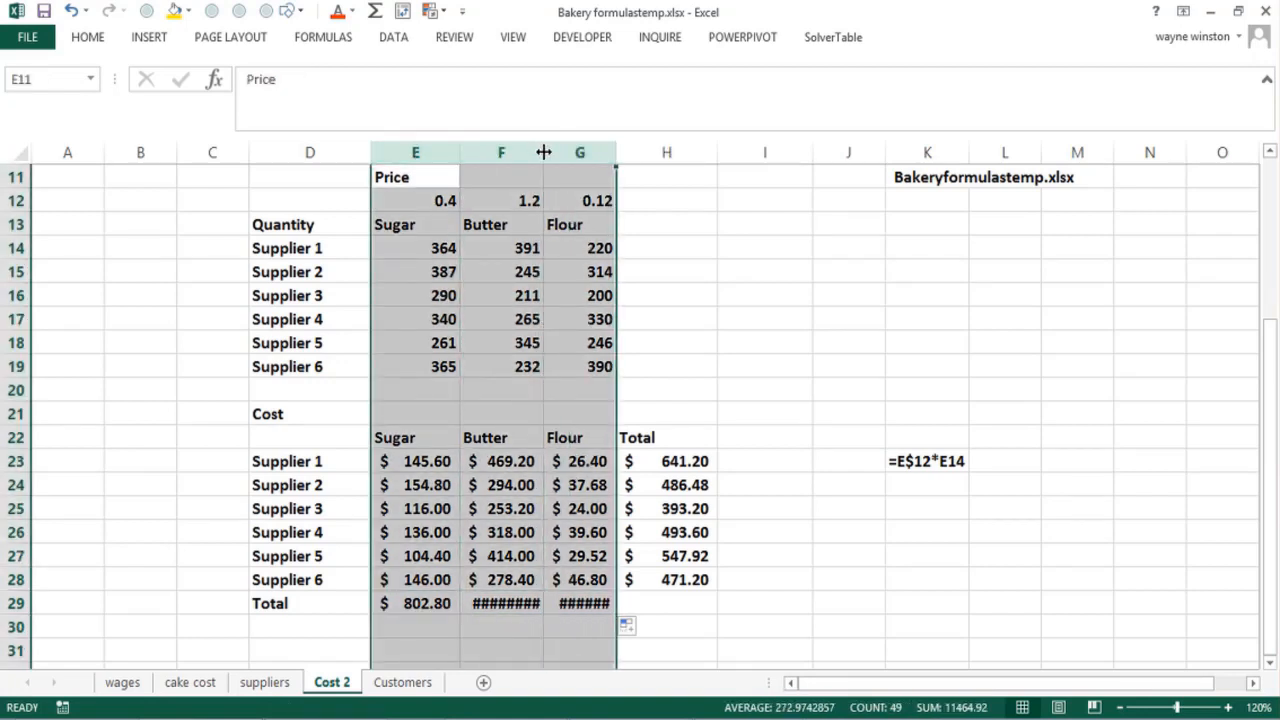
pyautogui.doubleClick(543, 152)
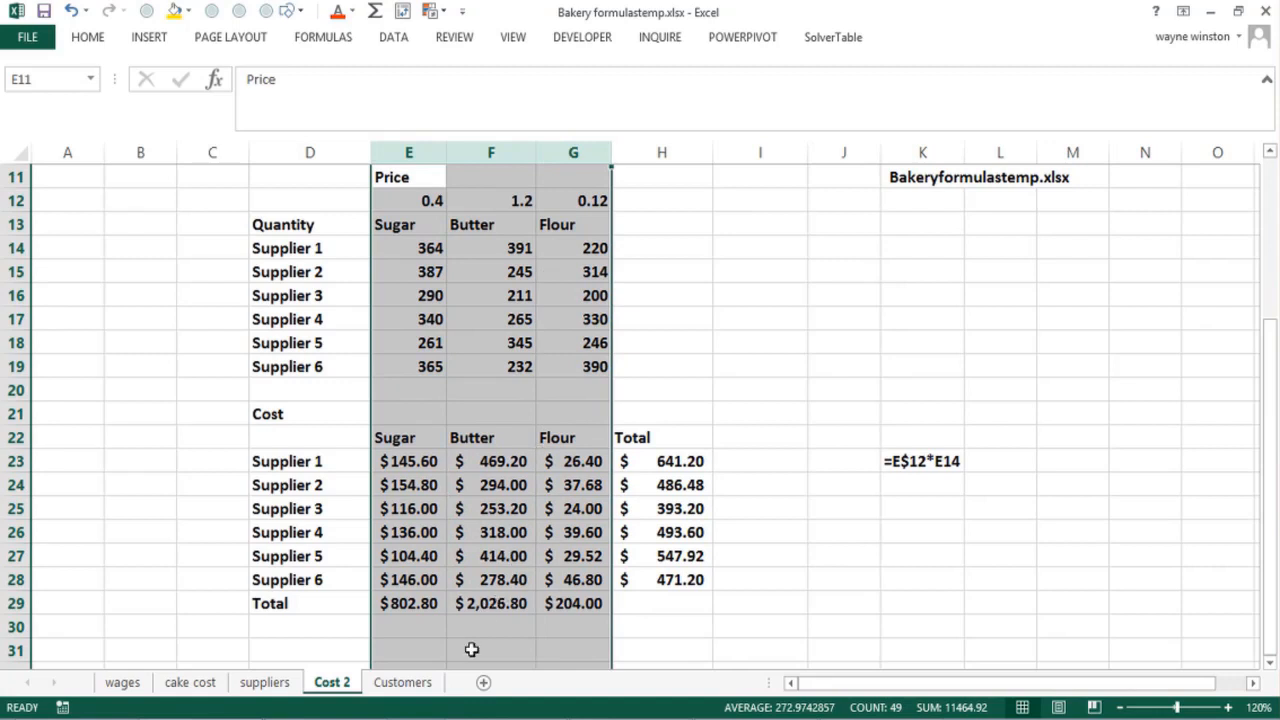
# Clear the ingredient totals in E29:G29 and the supplier totals in H23:H28.
pyautogui.moveTo(393, 598); pyautogui.dragTo(558, 603)
pyautogui.press('Delete')
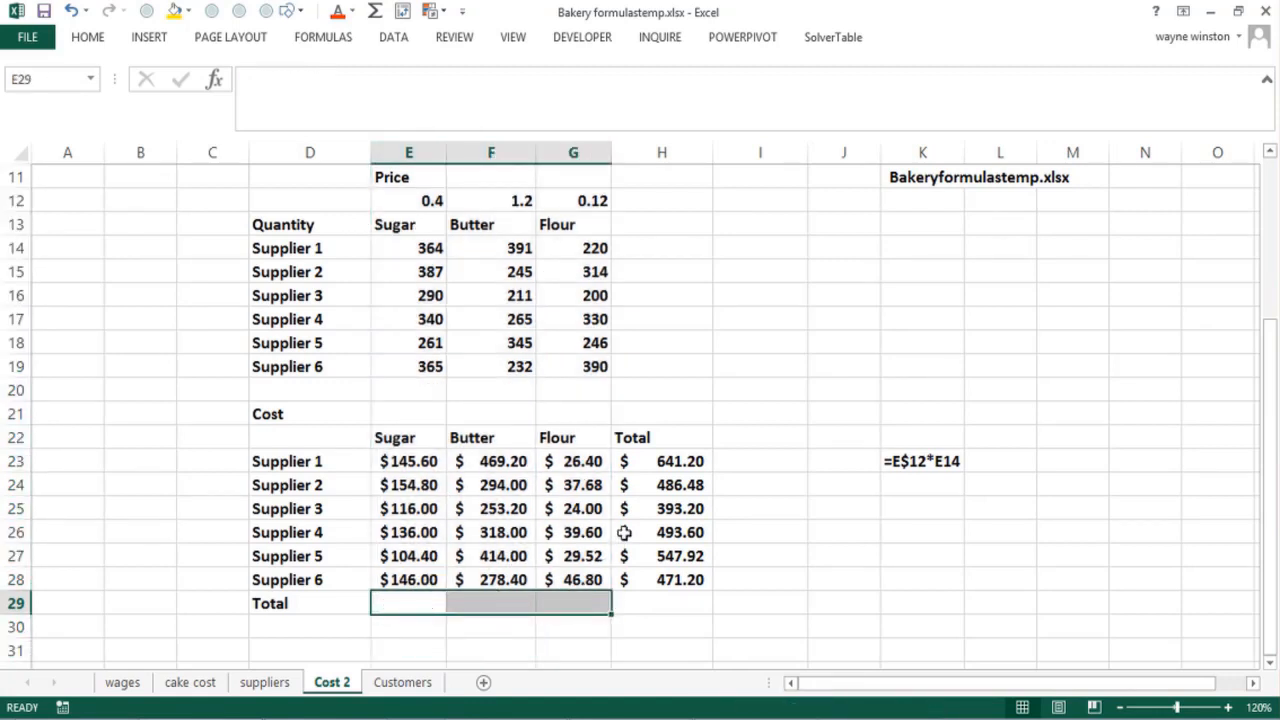
pyautogui.moveTo(657, 463); pyautogui.dragTo(669, 588)
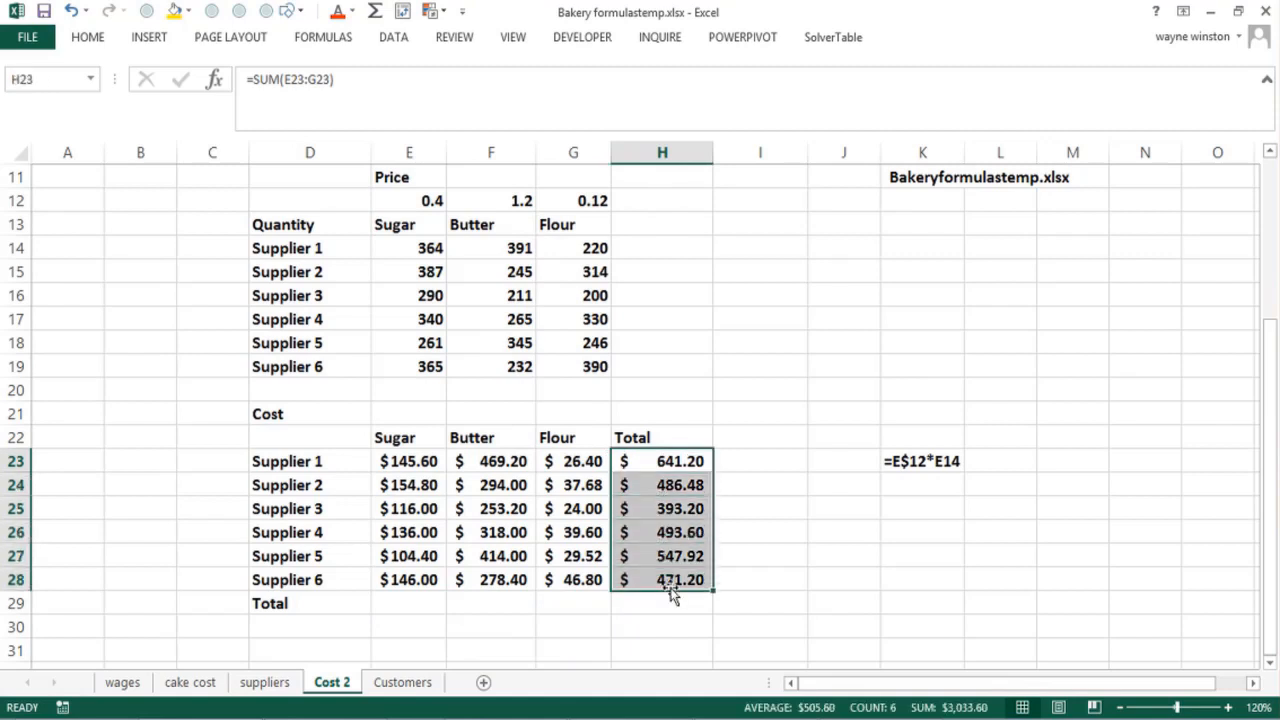
pyautogui.press('Delete')
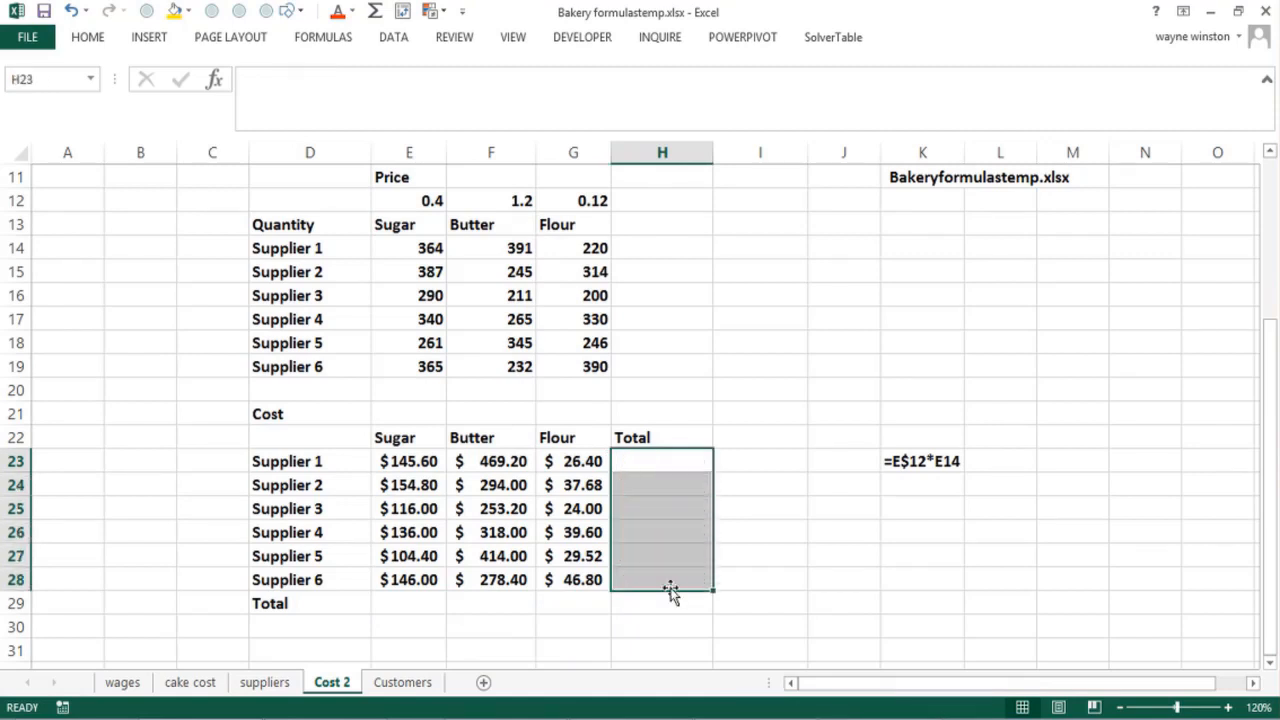
pyautogui.click(838, 407)
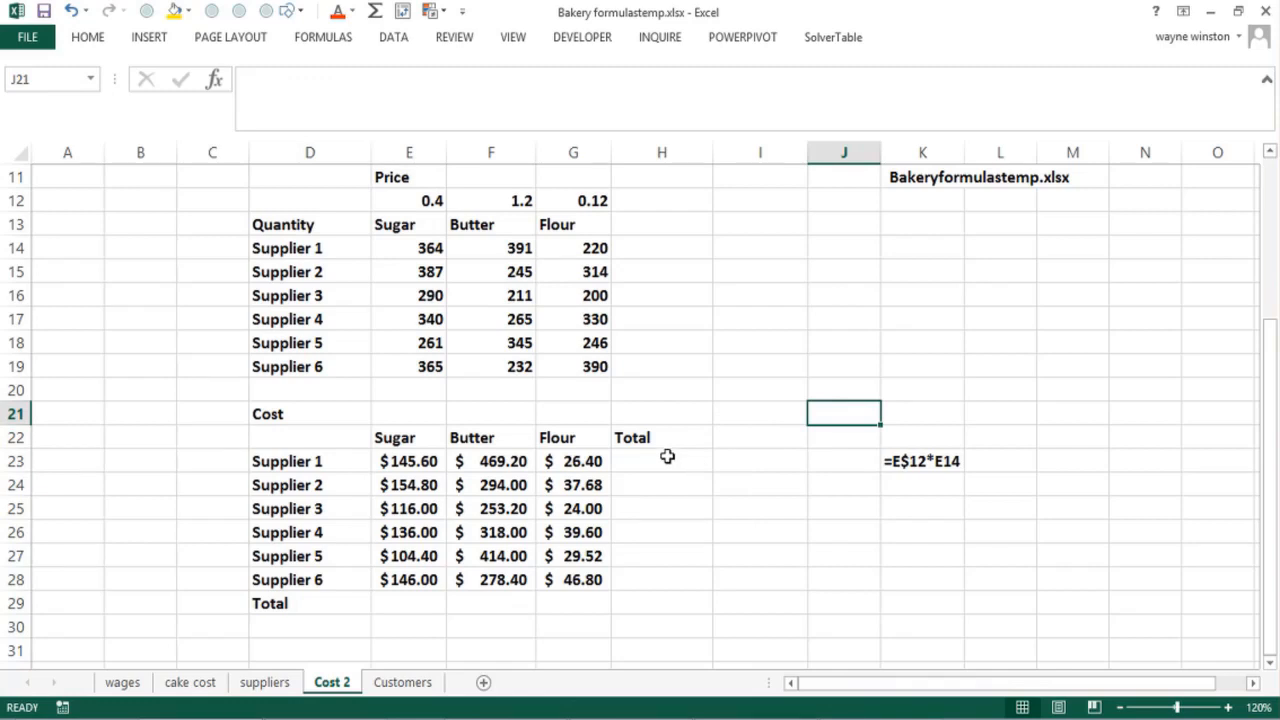
# Select H23:H28 and E29:G29 together and fill both ranges with AutoSum totals.
pyautogui.moveTo(667, 456); pyautogui.dragTo(655, 571)
pyautogui.moveTo(395, 605); pyautogui.dragTo(551, 600)
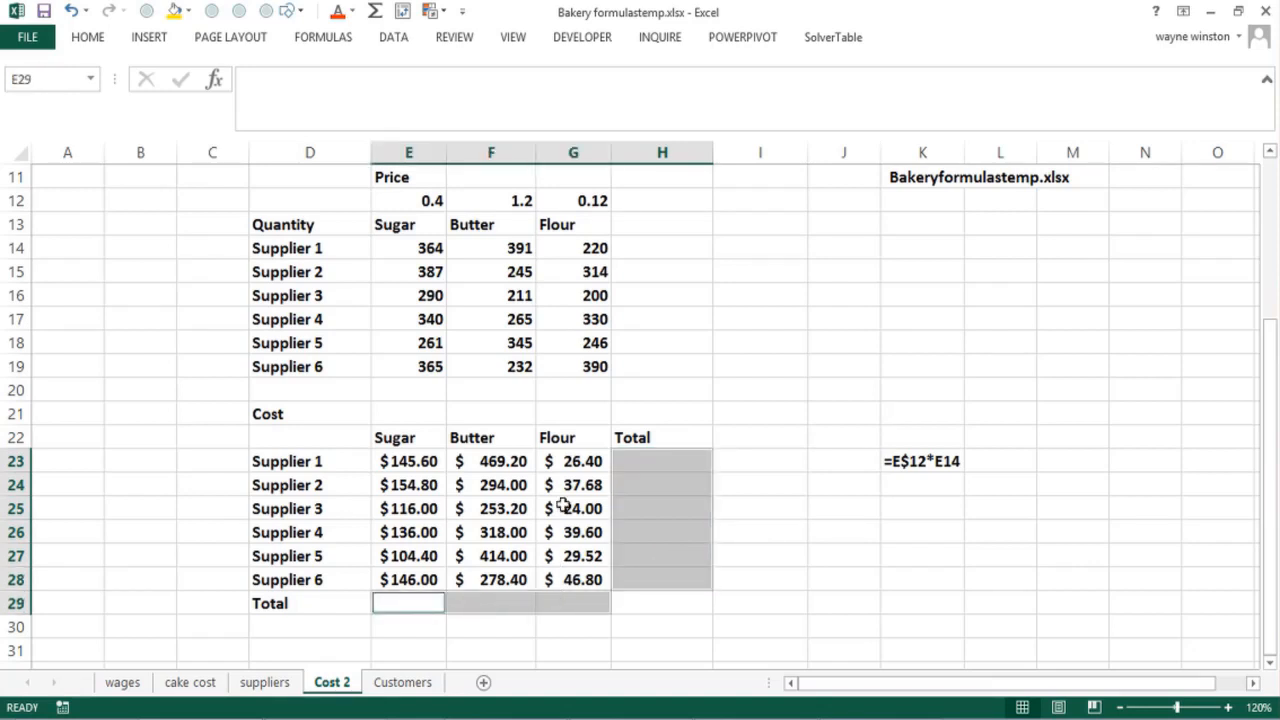
pyautogui.click(88, 37)
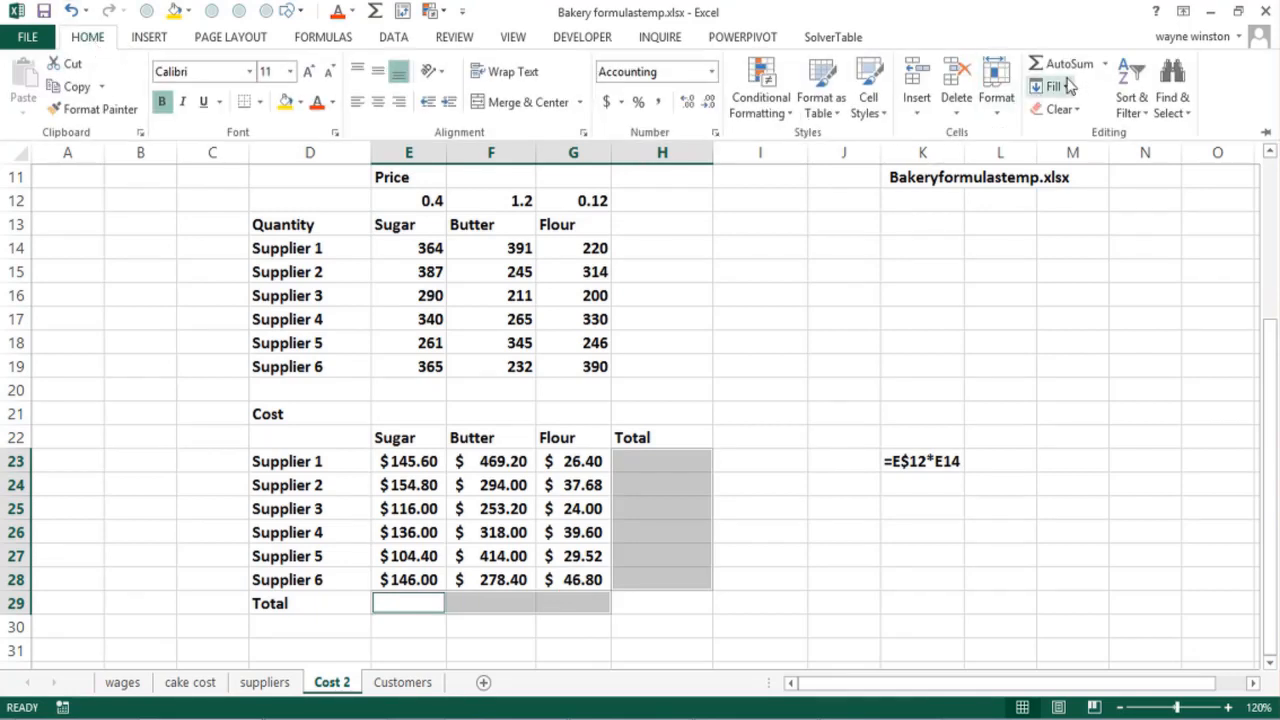
pyautogui.click(1105, 63)
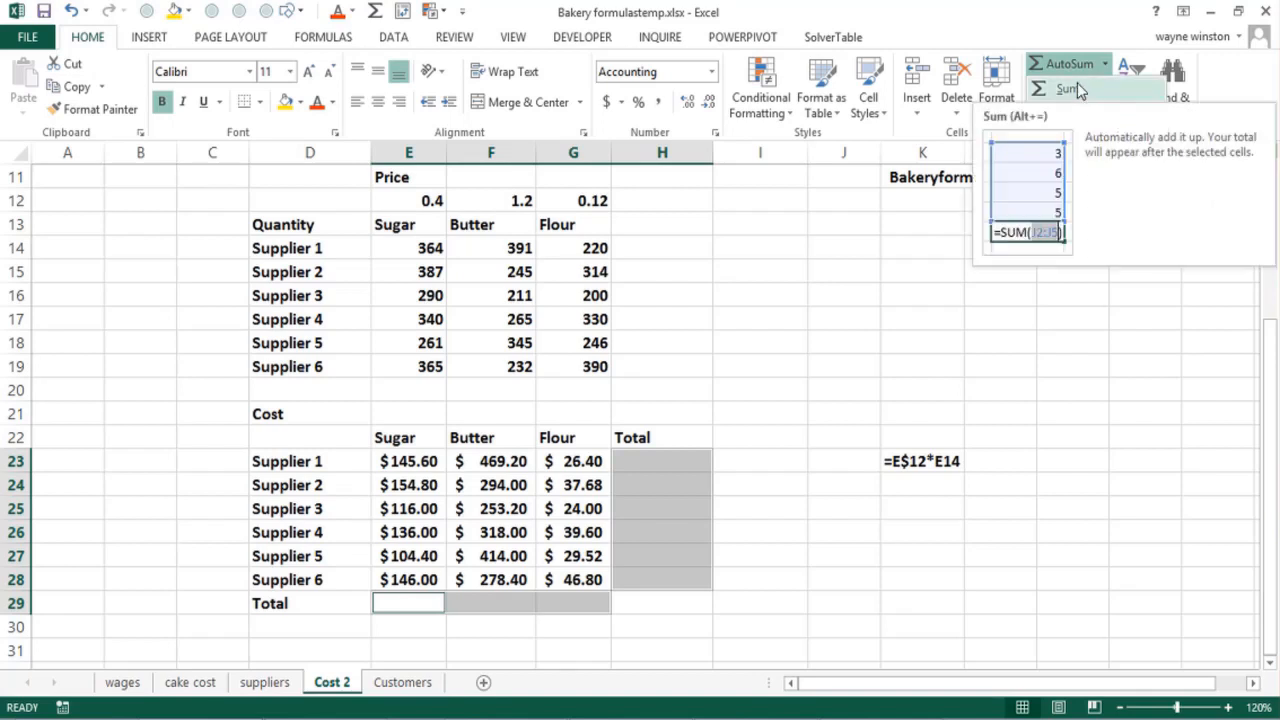
pyautogui.click(1076, 86)
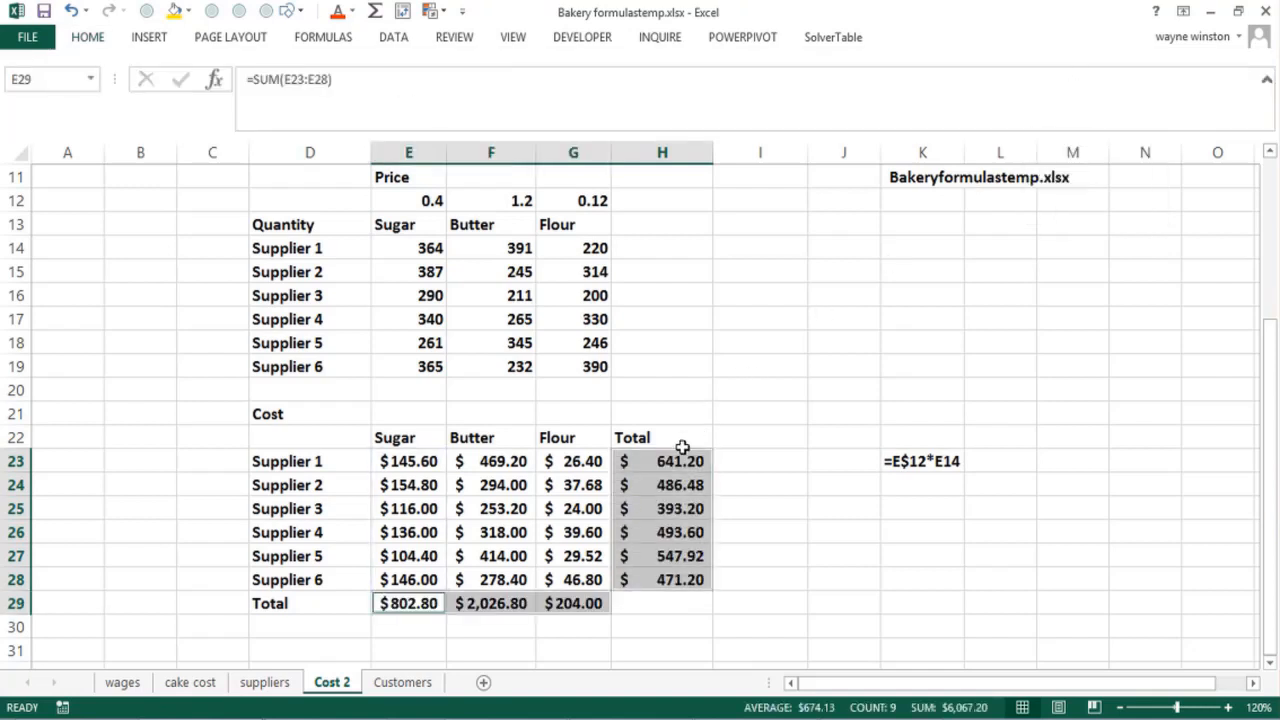
# Check the SUM formulas in the Total column for Suppliers 1 and 2 and in the Total row for sugar and butter.
pyautogui.click(661, 461)
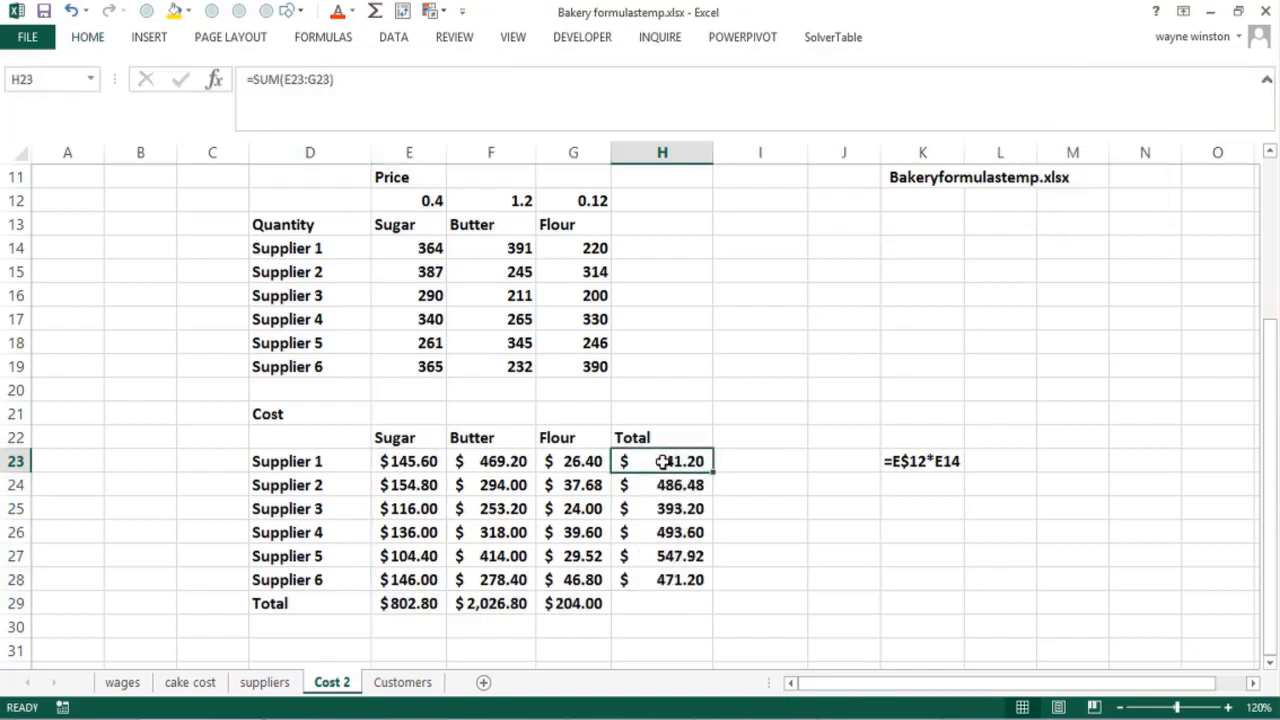
pyautogui.click(410, 467)
pyautogui.click(640, 485)
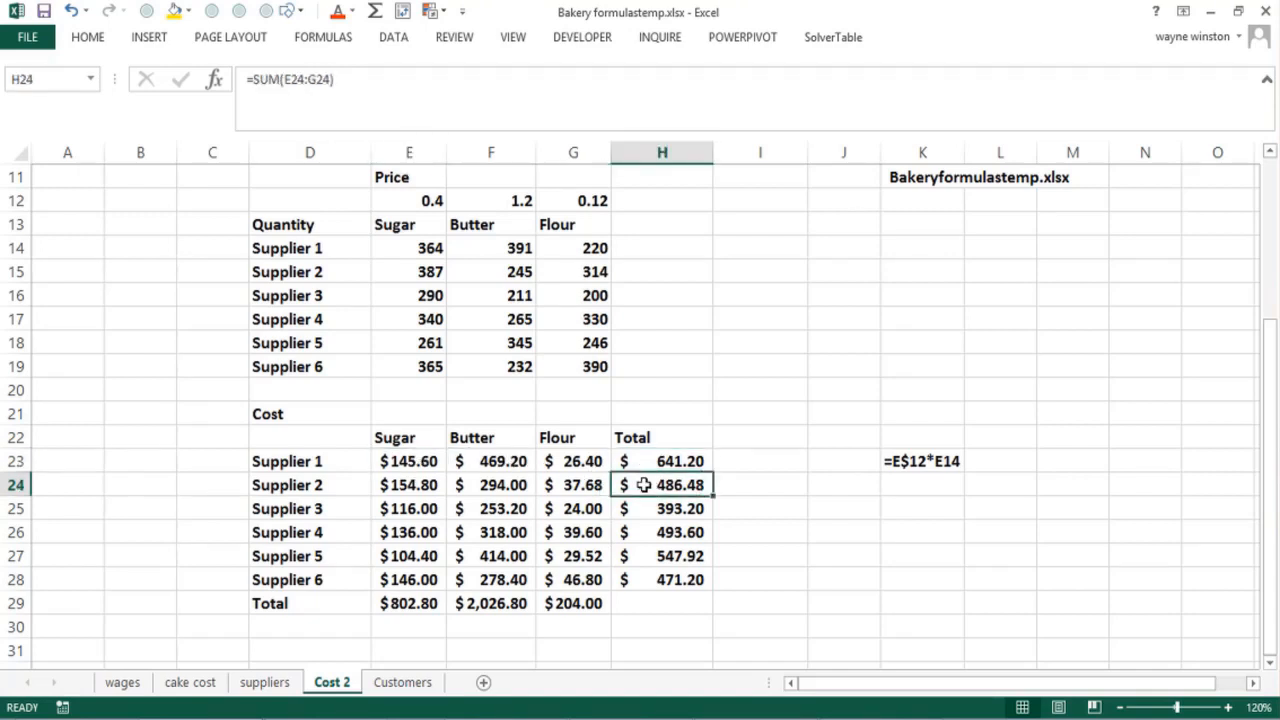
pyautogui.click(409, 605)
pyautogui.click(476, 604)
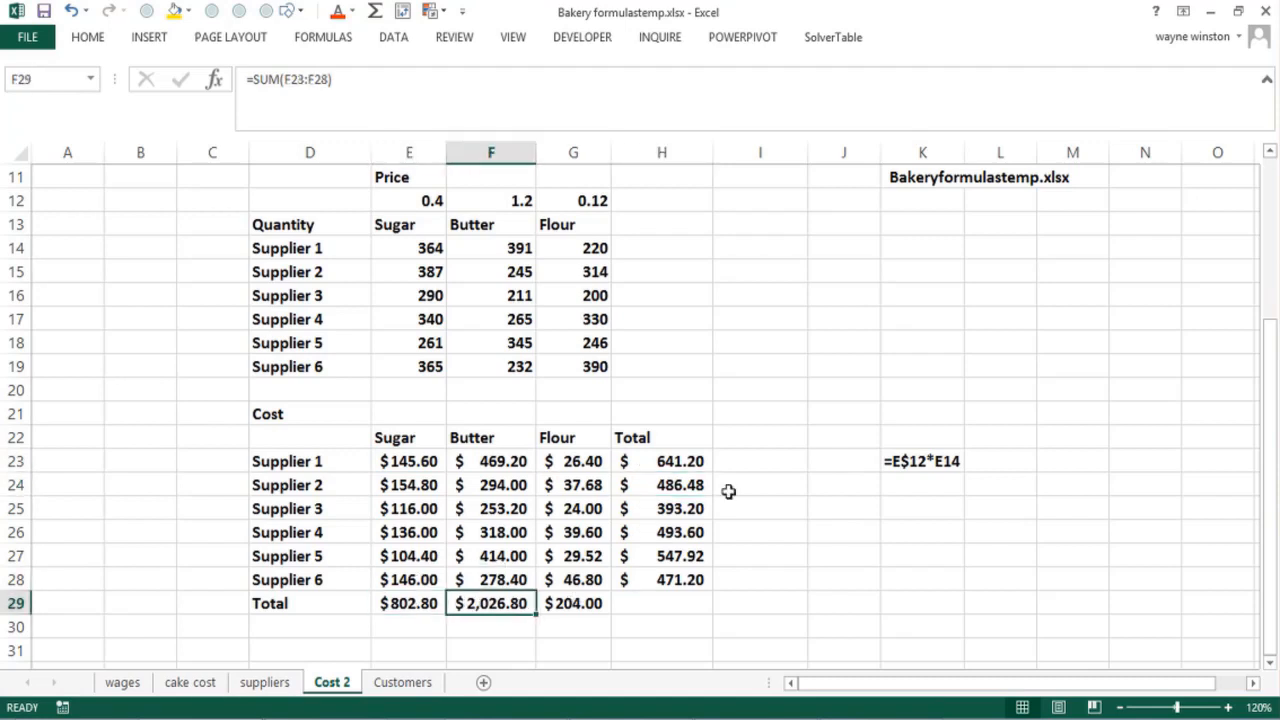
# Enter the note "Use Control key to select Noncontinguous ranges" in J17.
pyautogui.click(871, 319)
pyautogui.write('Use ')
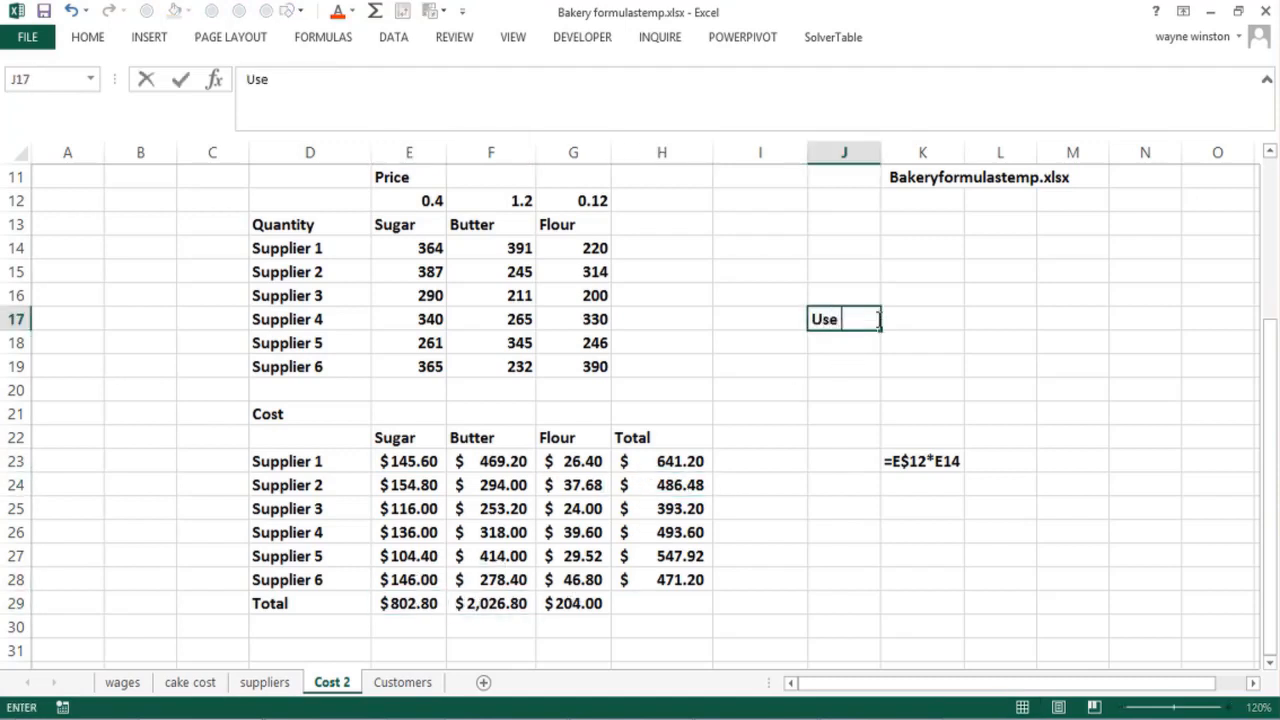
pyautogui.write('Control key ')
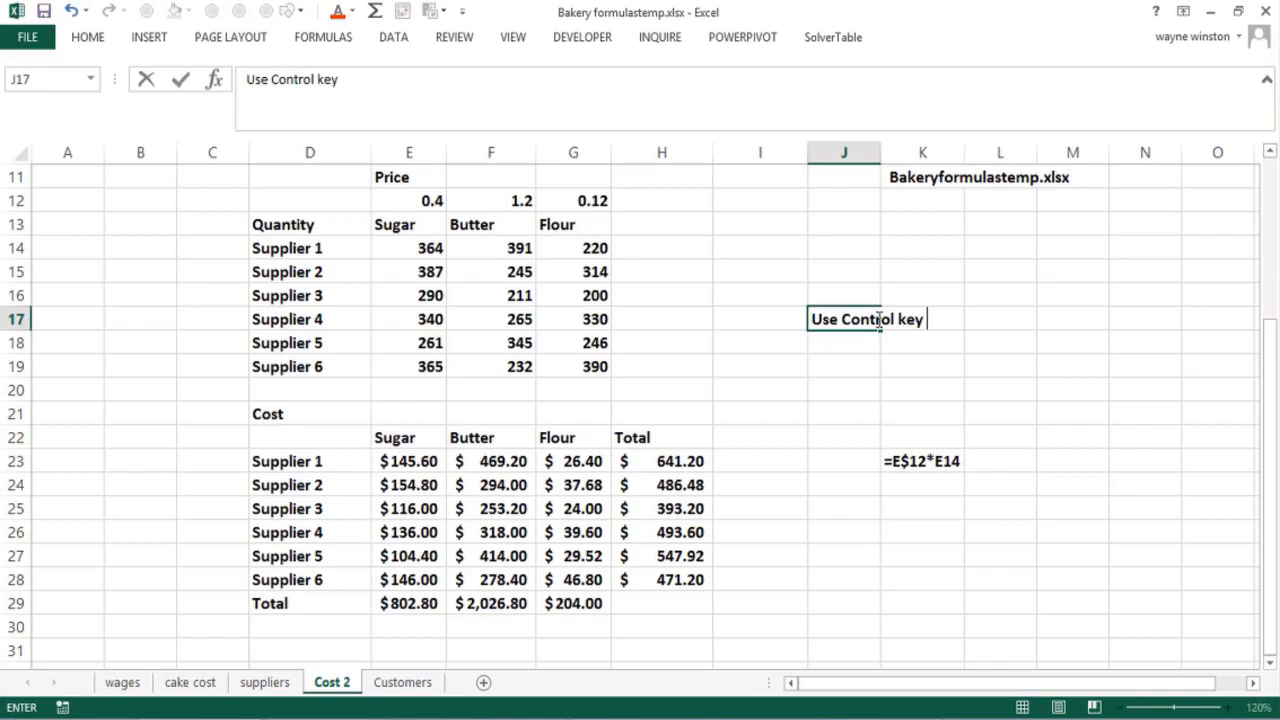
pyautogui.write('to select Noncontinguous ranges')
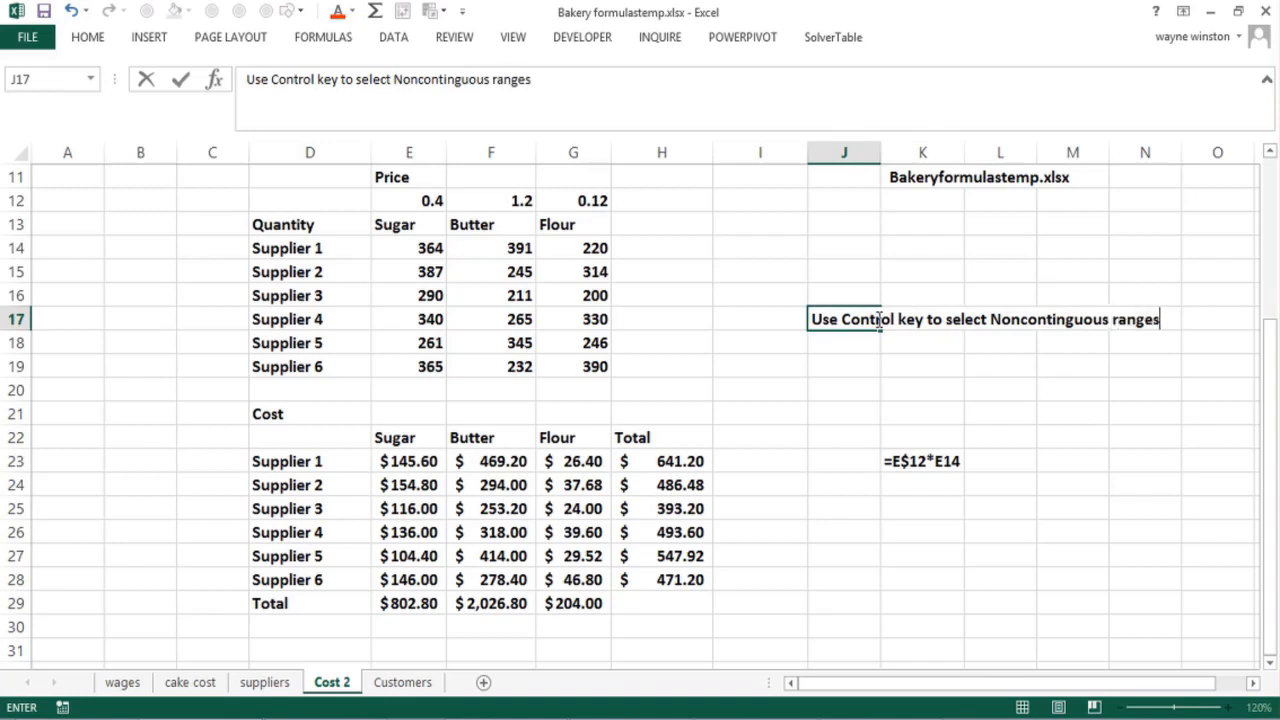
pyautogui.press('Return')
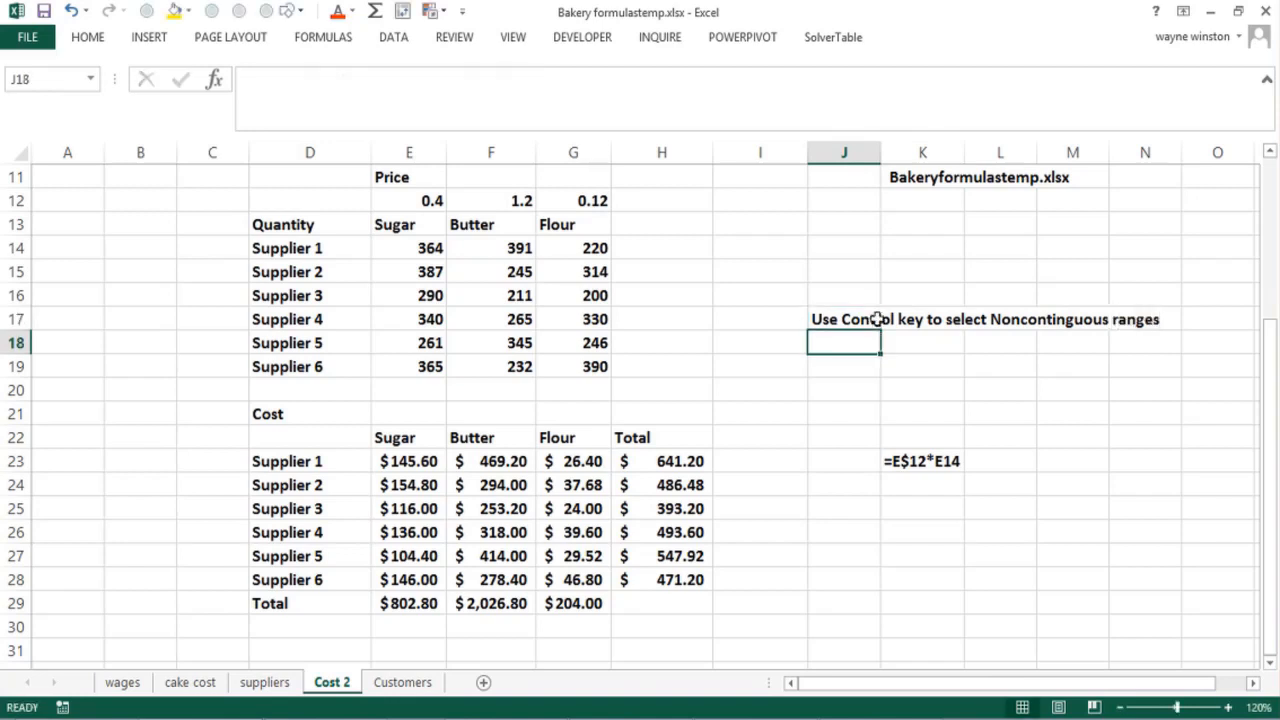
pyautogui.click(748, 551)
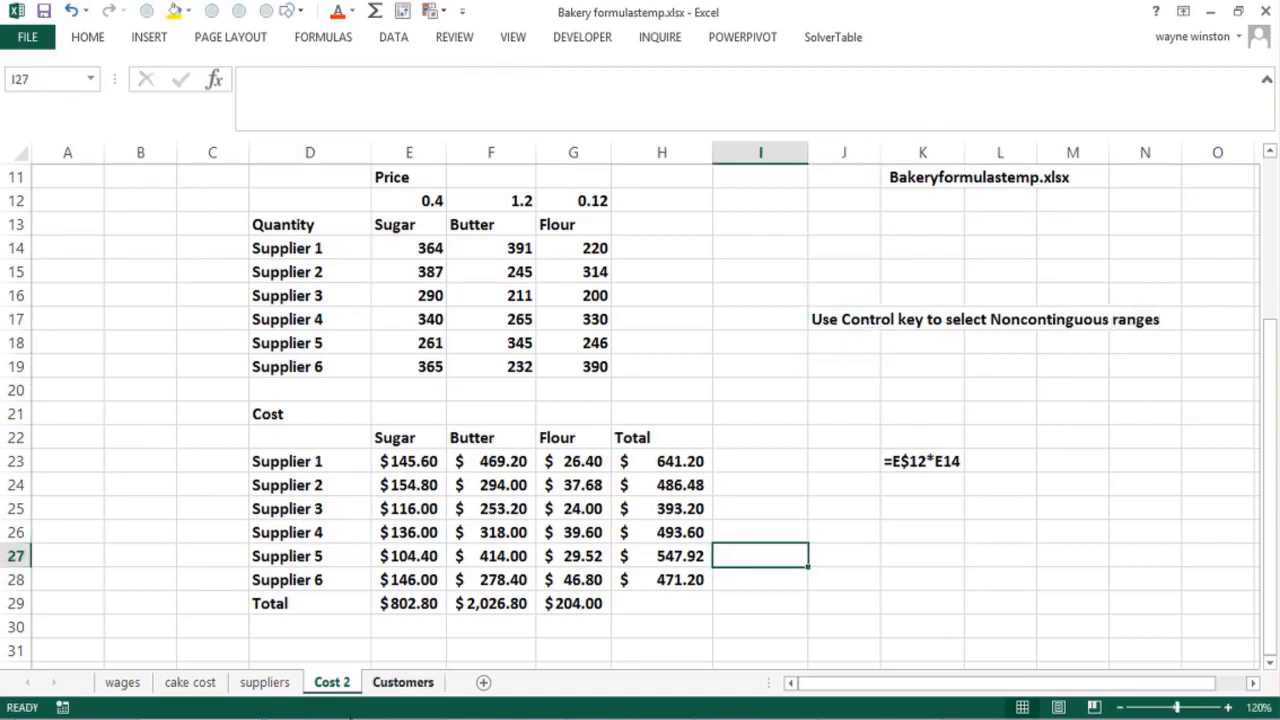
# Make all cells on the Customers sheet bold.
pyautogui.click(400, 690)
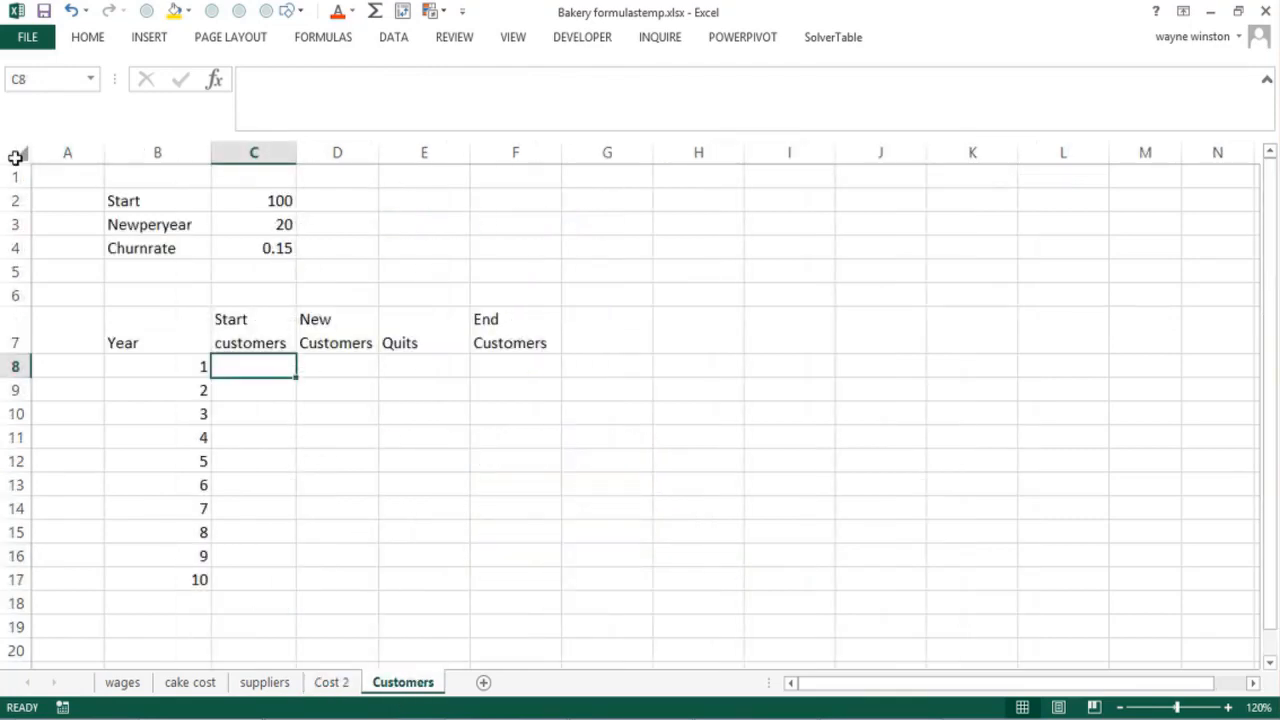
pyautogui.click(18, 155)
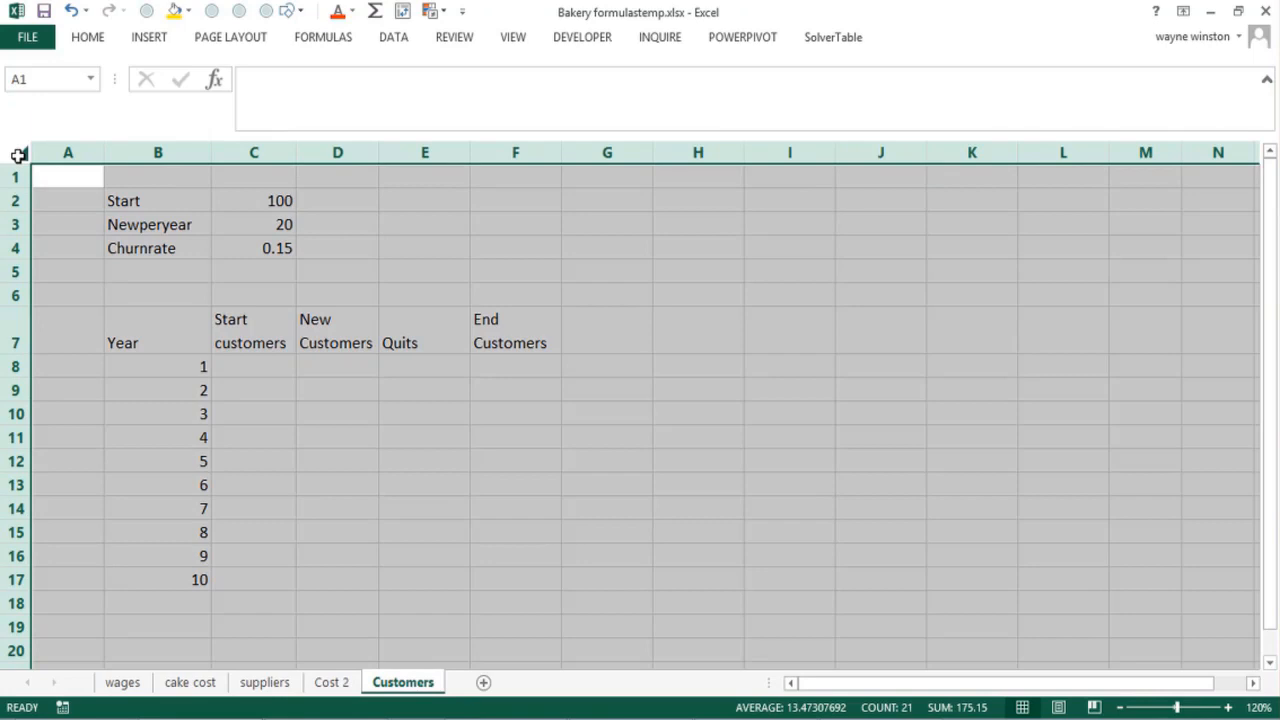
pyautogui.hotkey('ctrl', 'b')
pyautogui.click(913, 464)
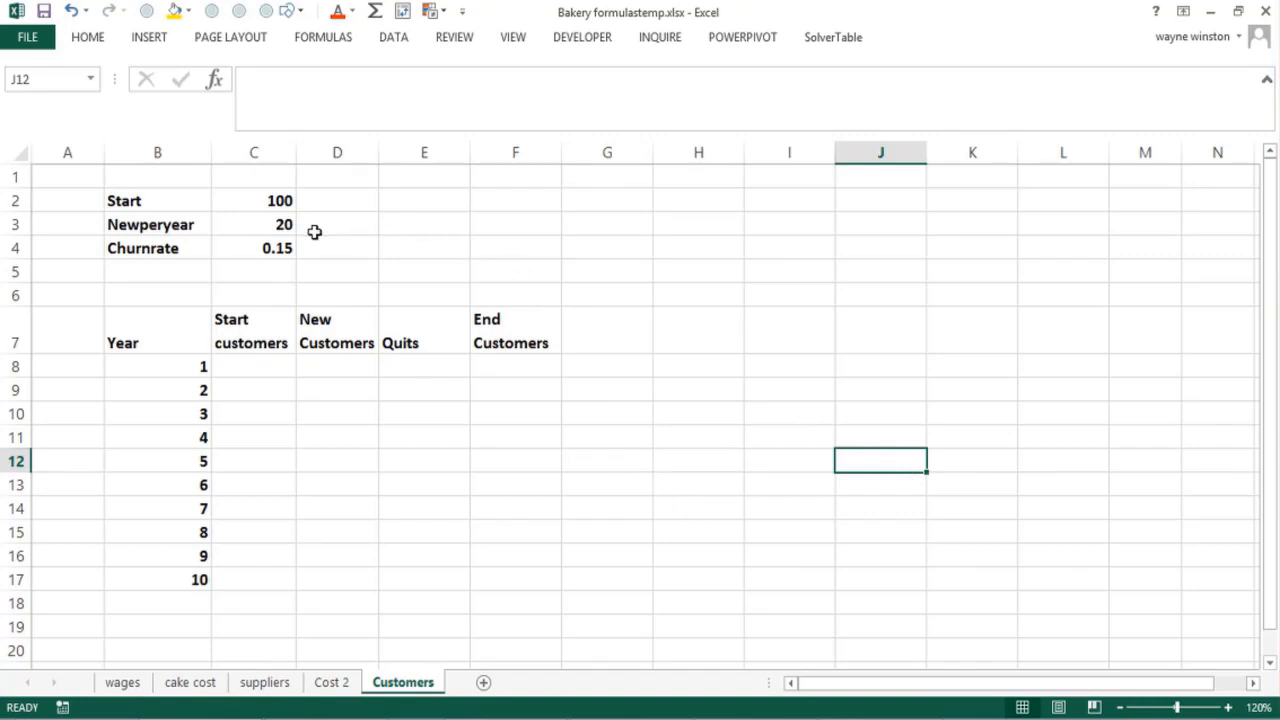
# Examine the Start, Newperyear and Churnrate assumptions in C2:C4.
pyautogui.click(266, 204)
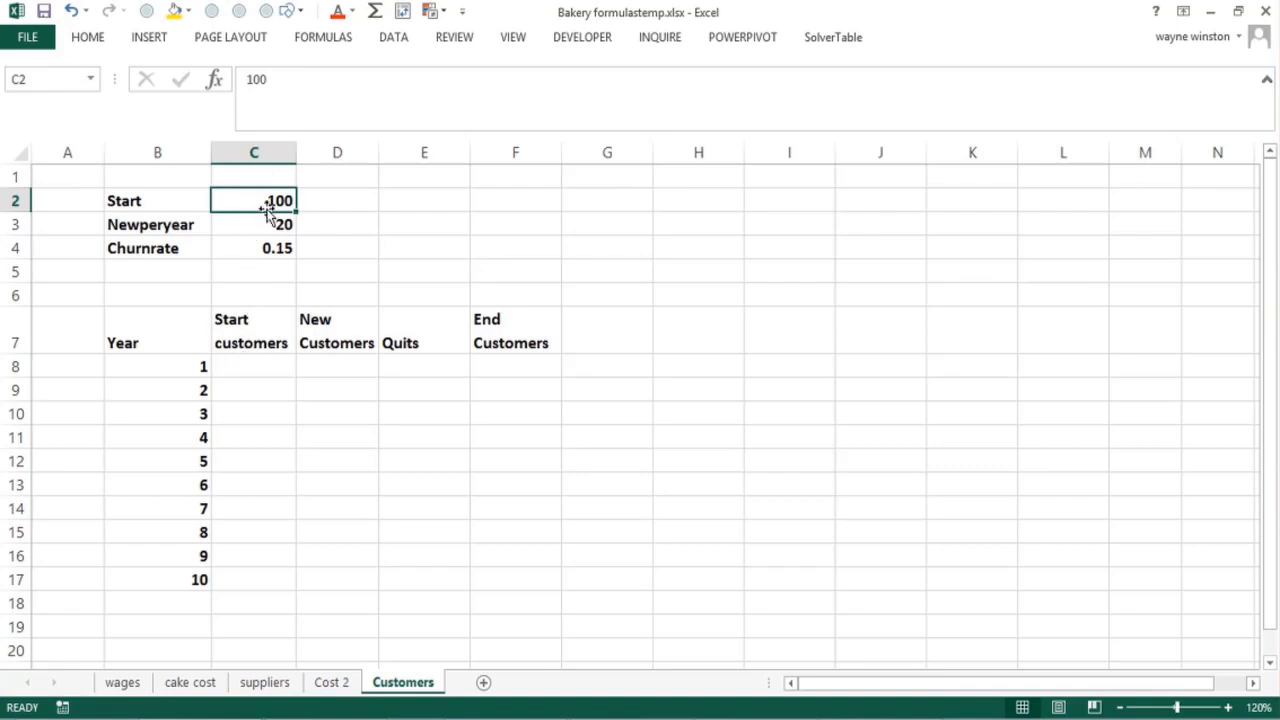
pyautogui.click(268, 226)
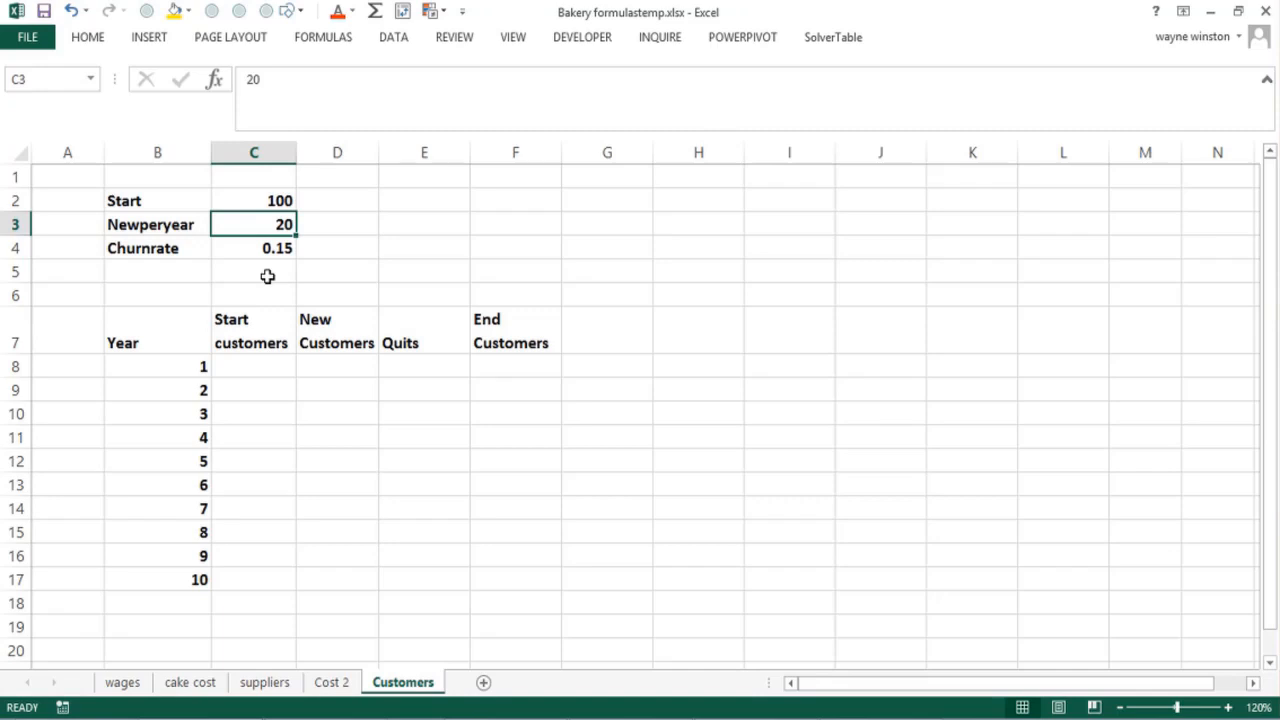
pyautogui.click(257, 203)
pyautogui.click(264, 232)
pyautogui.click(263, 248)
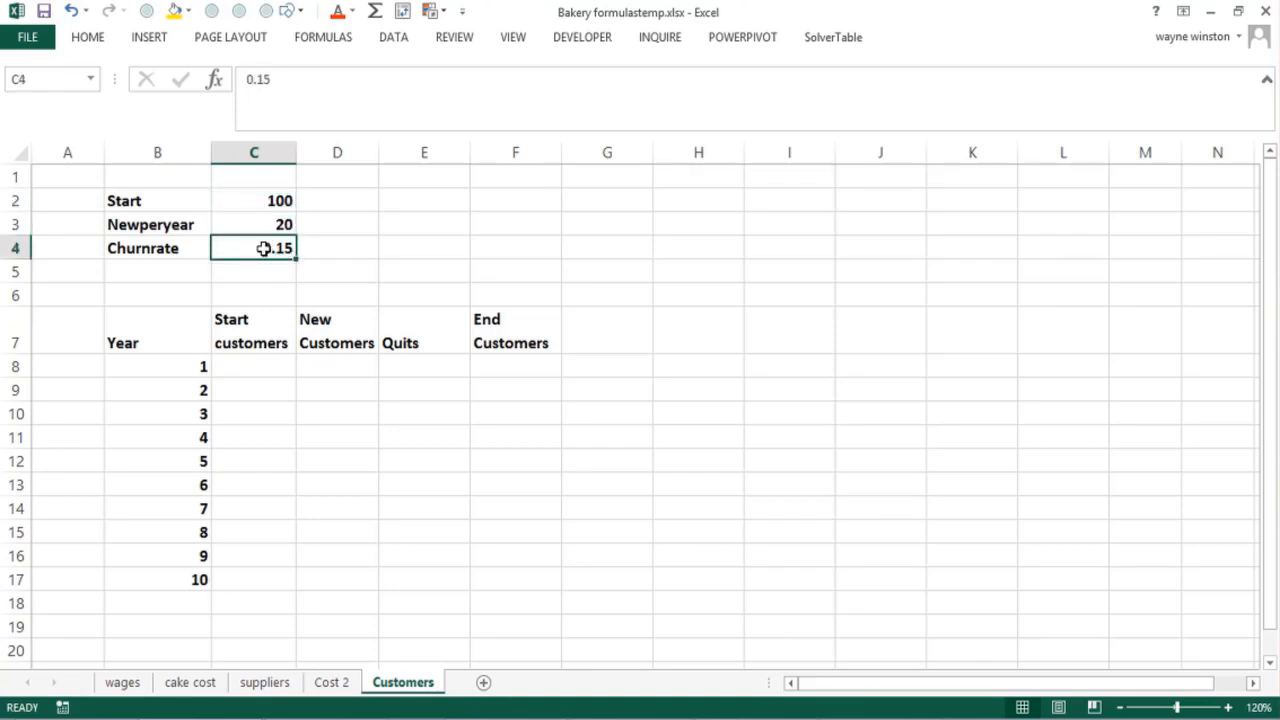
pyautogui.click(265, 273)
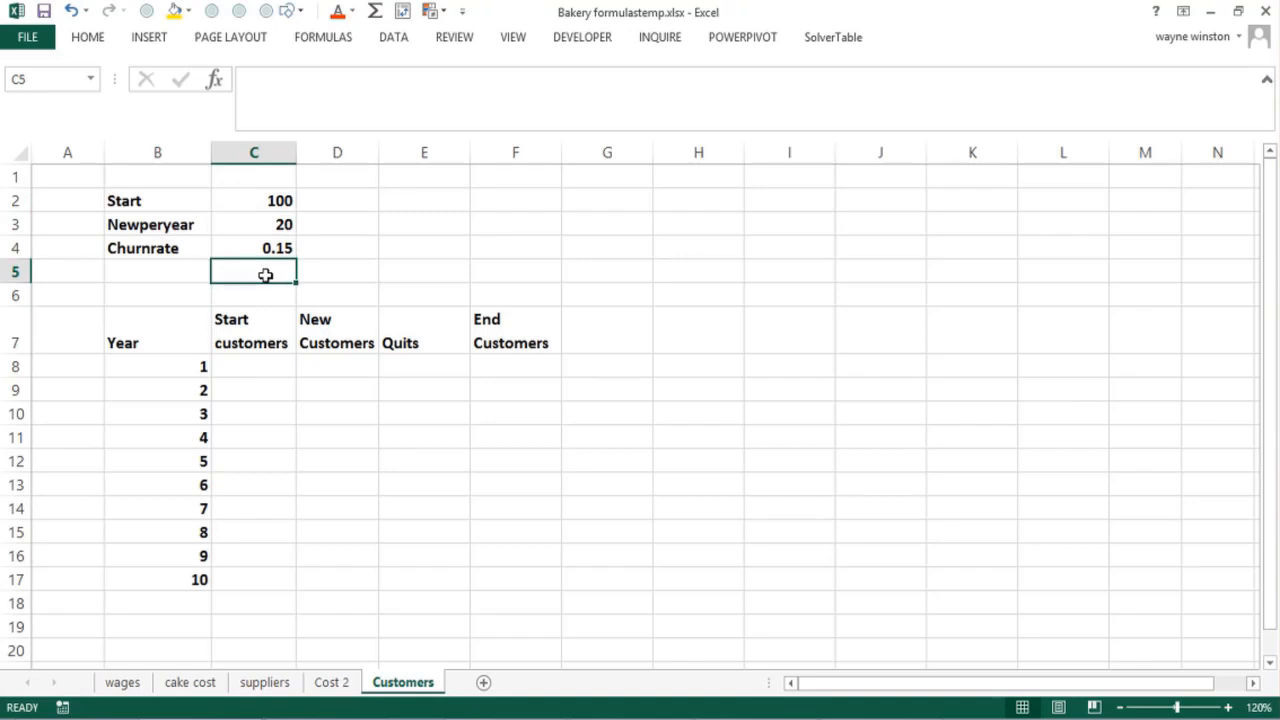
pyautogui.click(261, 249)
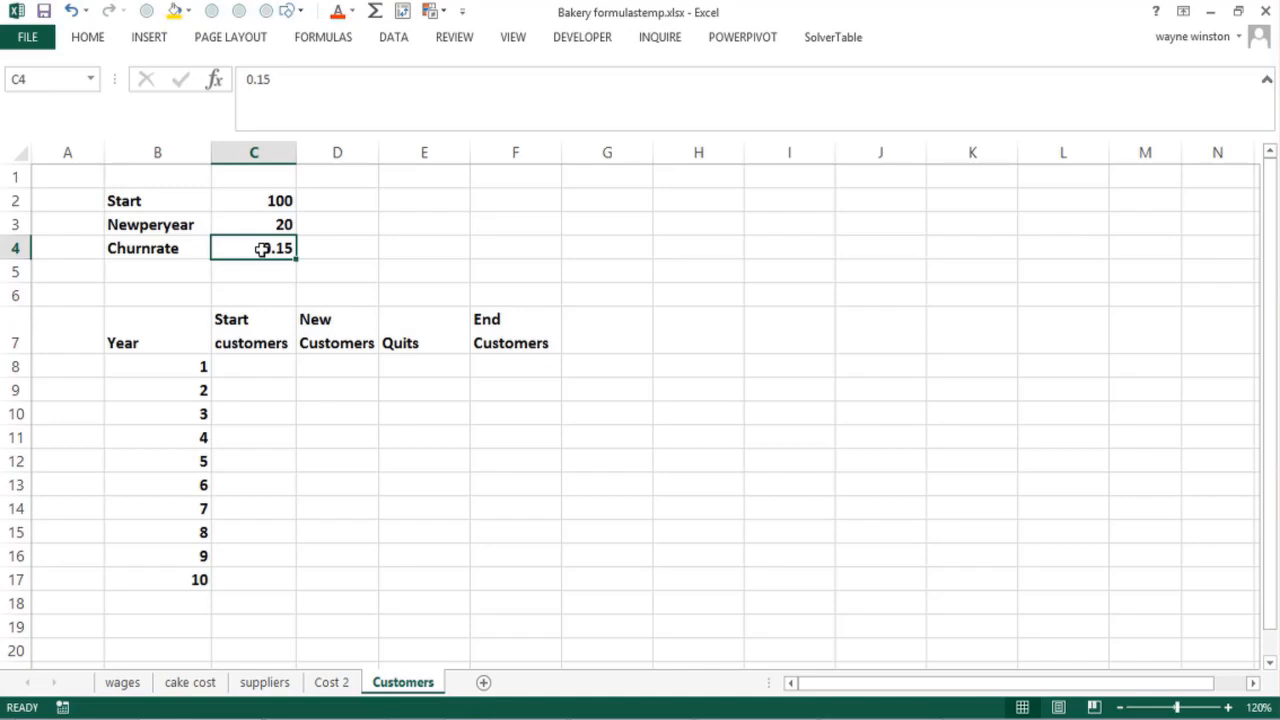
# Link Year 1's start customers in C8 to the Start value with =C2.
pyautogui.click(275, 362)
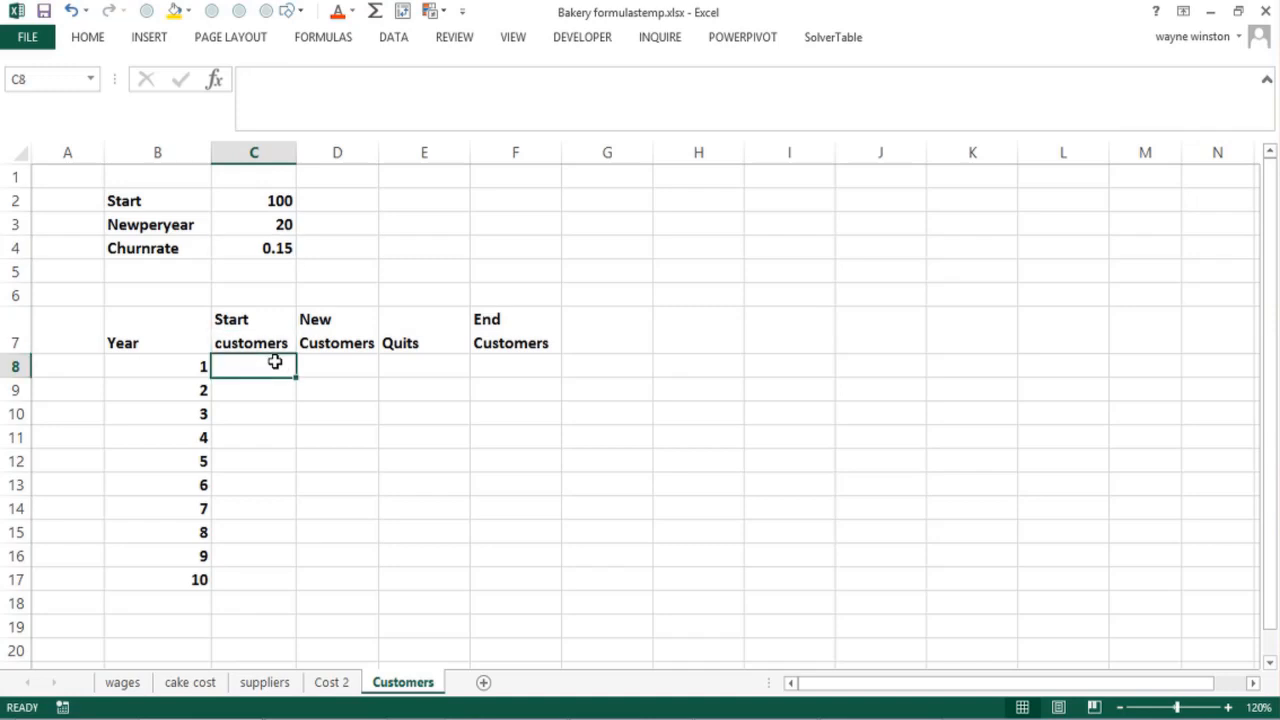
pyautogui.write('=')
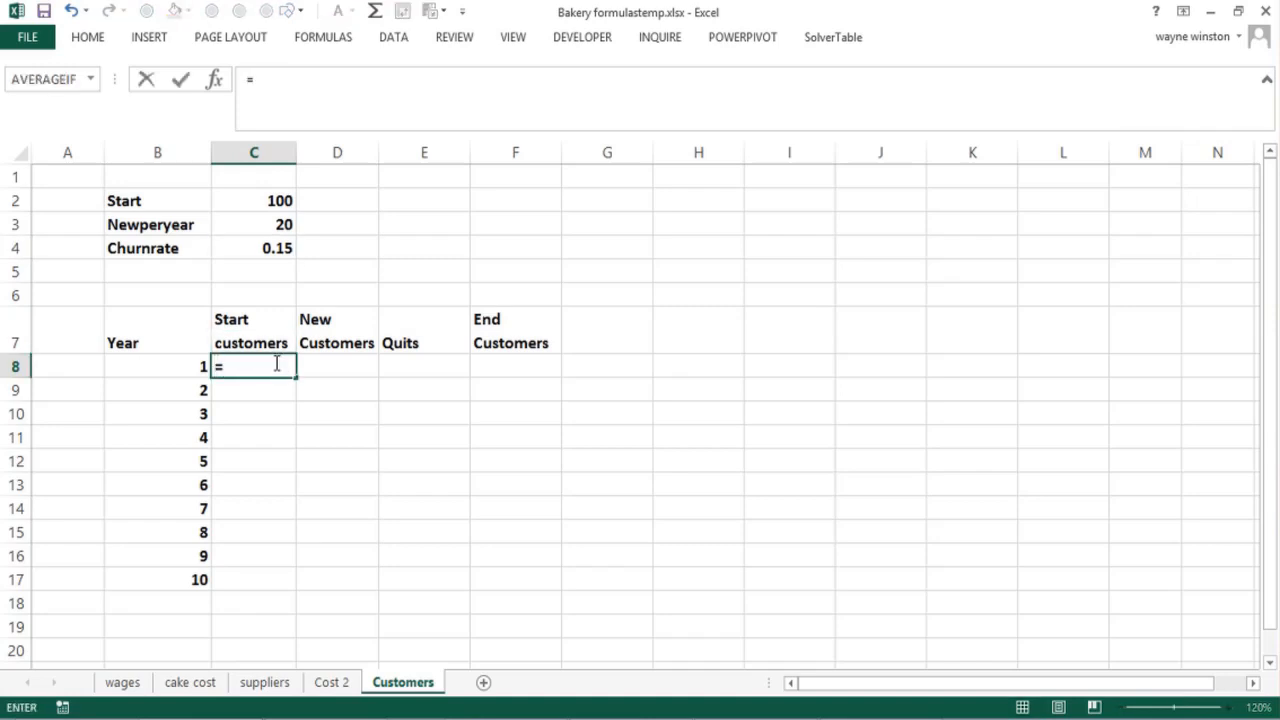
pyautogui.click(250, 206)
pyautogui.hotkey('ctrl', 'Return')
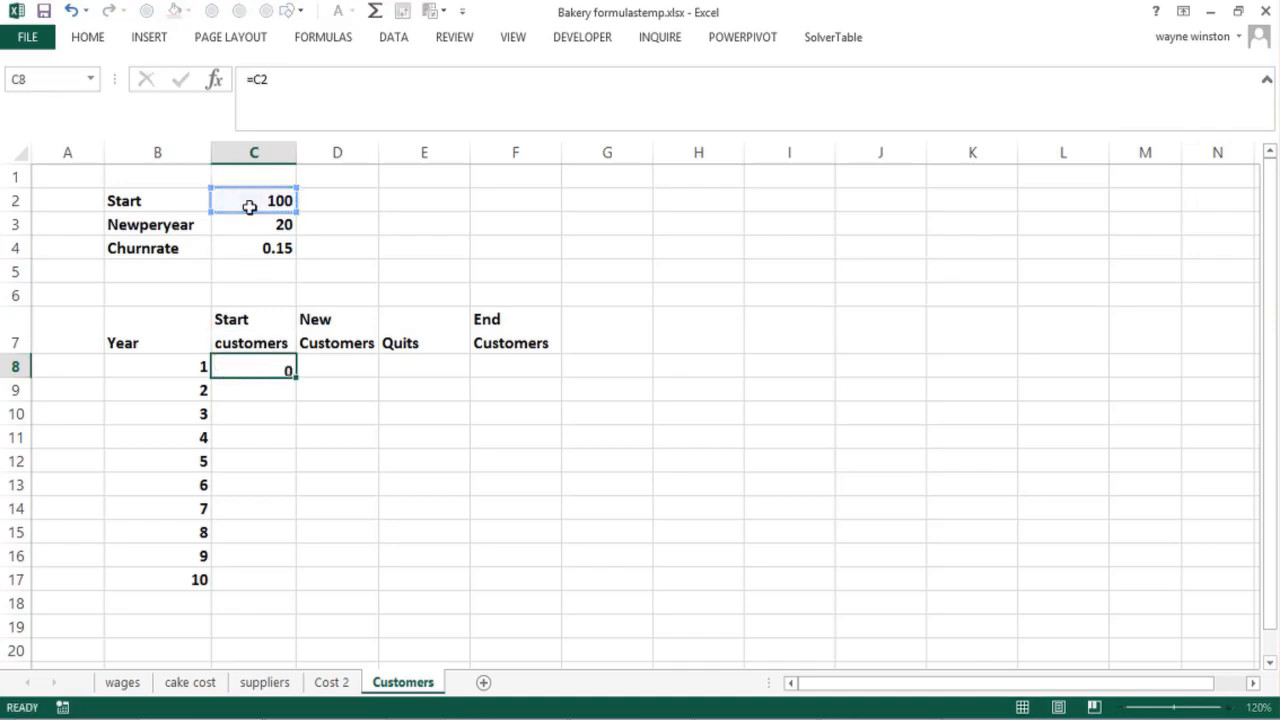
# Commit the start customers formula in C8 and highlight the input range B2:C4 with a yellow fill.
pyautogui.press('Return')
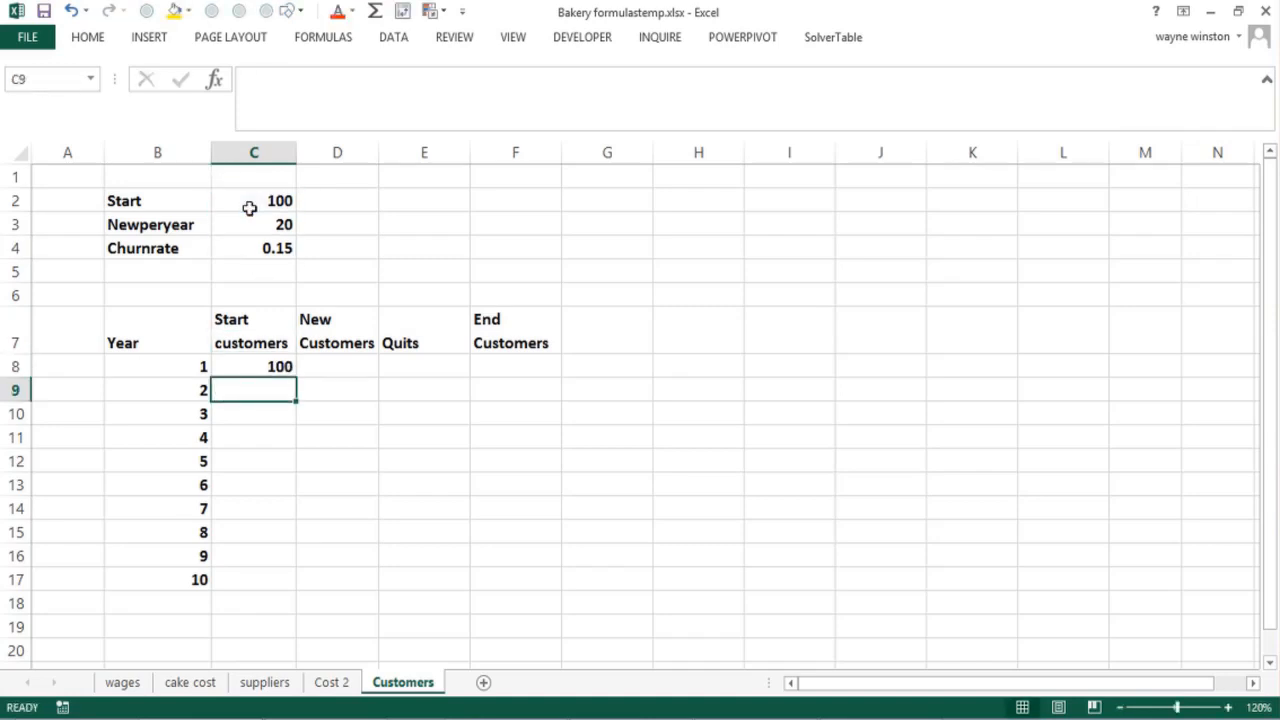
pyautogui.click(355, 370)
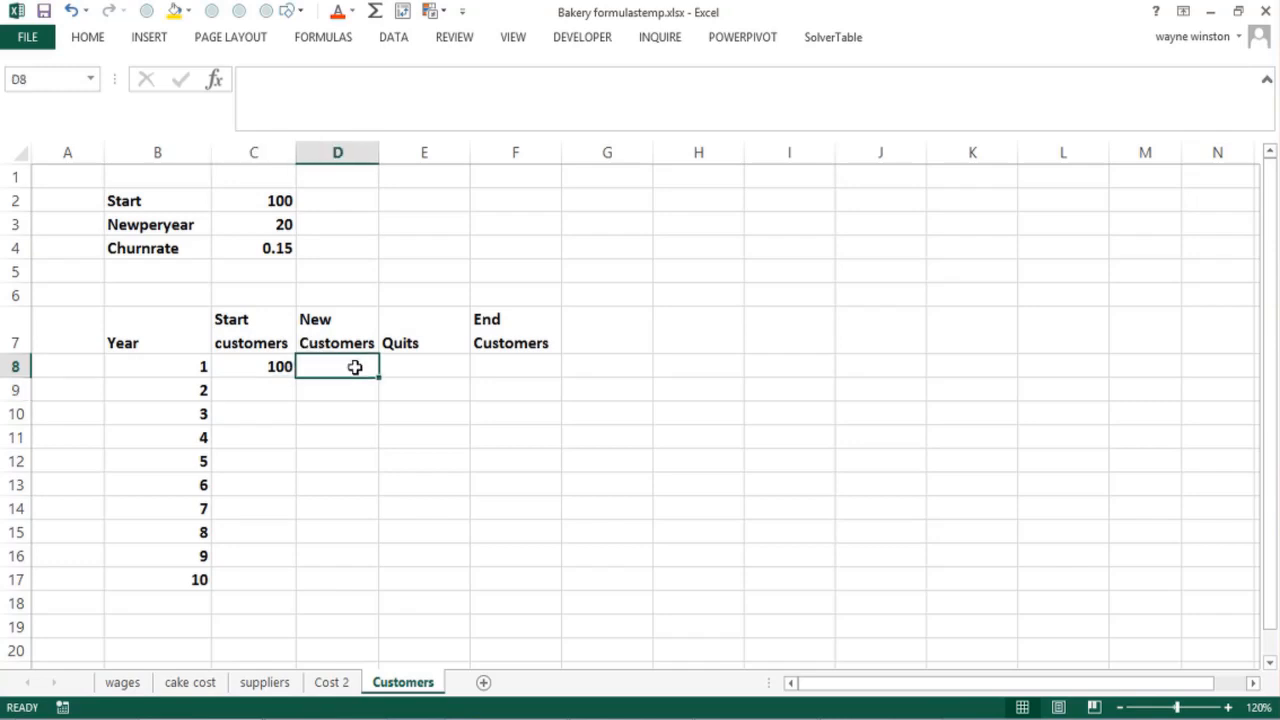
pyautogui.click(250, 201)
pyautogui.moveTo(171, 205); pyautogui.dragTo(248, 248)
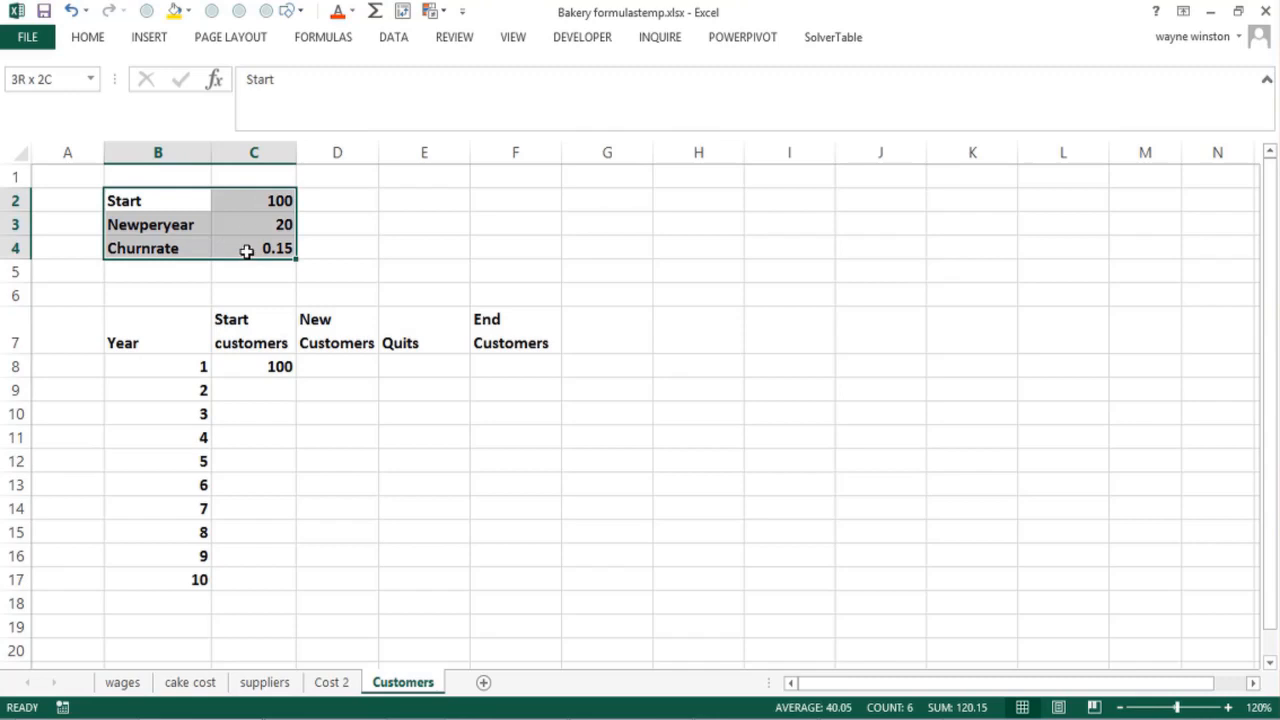
pyautogui.click(175, 17)
# Enter the note "Never hard code spreadsheet inputs in formulas" in E3.
pyautogui.click(465, 235)
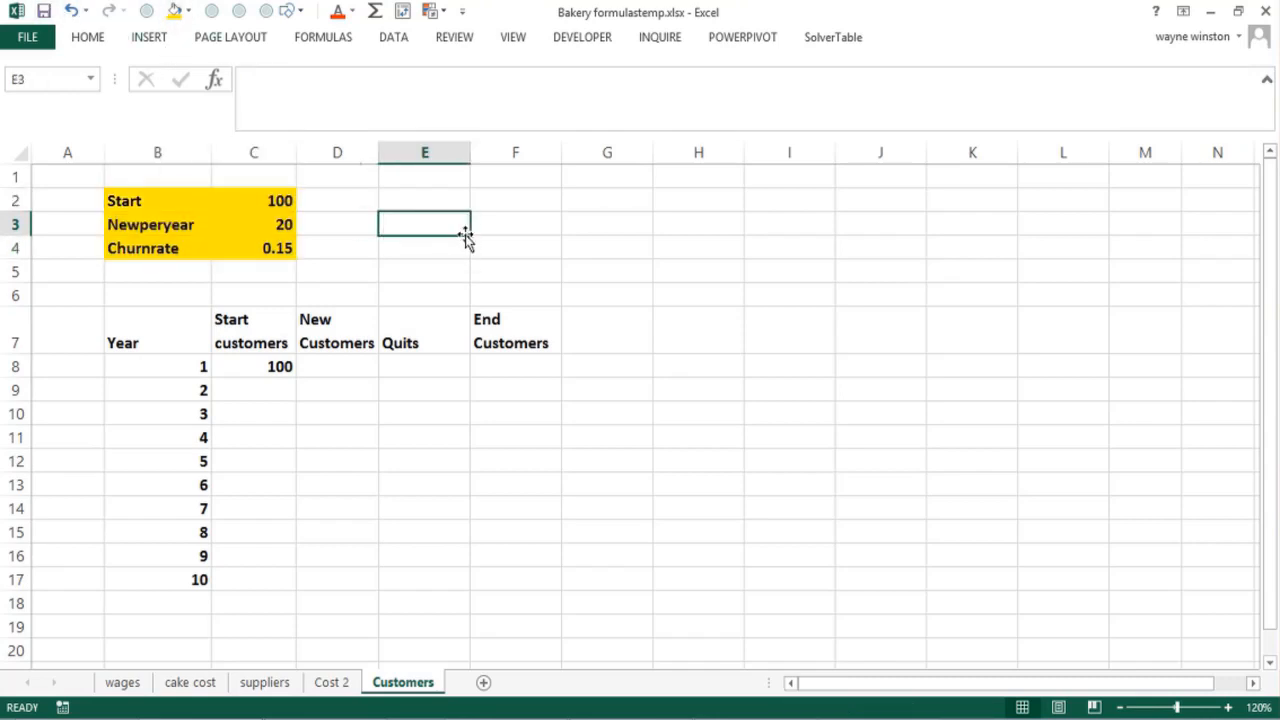
pyautogui.write('Never hard code spreadhs')
pyautogui.write('ee')
pyautogui.press('BackSpace')
pyautogui.press('BackSpace')
pyautogui.press('BackSpace')
pyautogui.press('BackSpace')
pyautogui.write('sheet inputs in formulas')
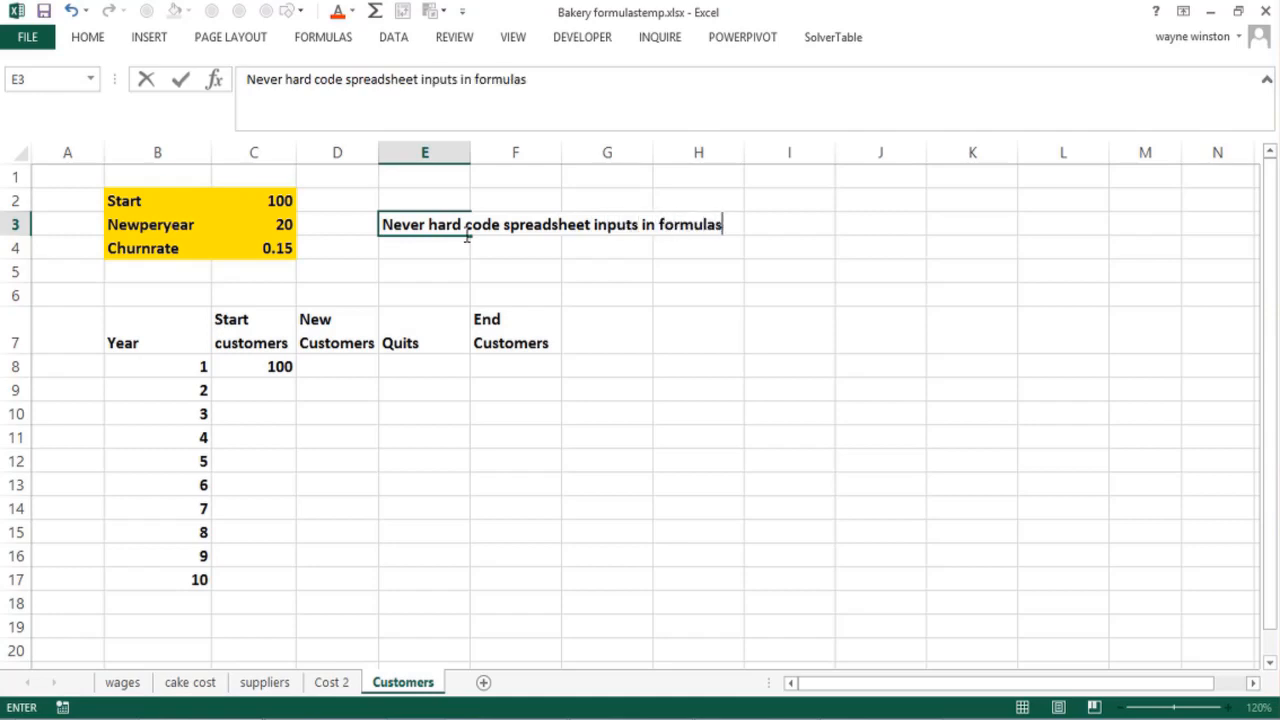
pyautogui.press('Return')
# Link Year 1's new customers in D8 to the Newperyear input with =$C$3 and copy the formula down to D17.
pyautogui.click(285, 229)
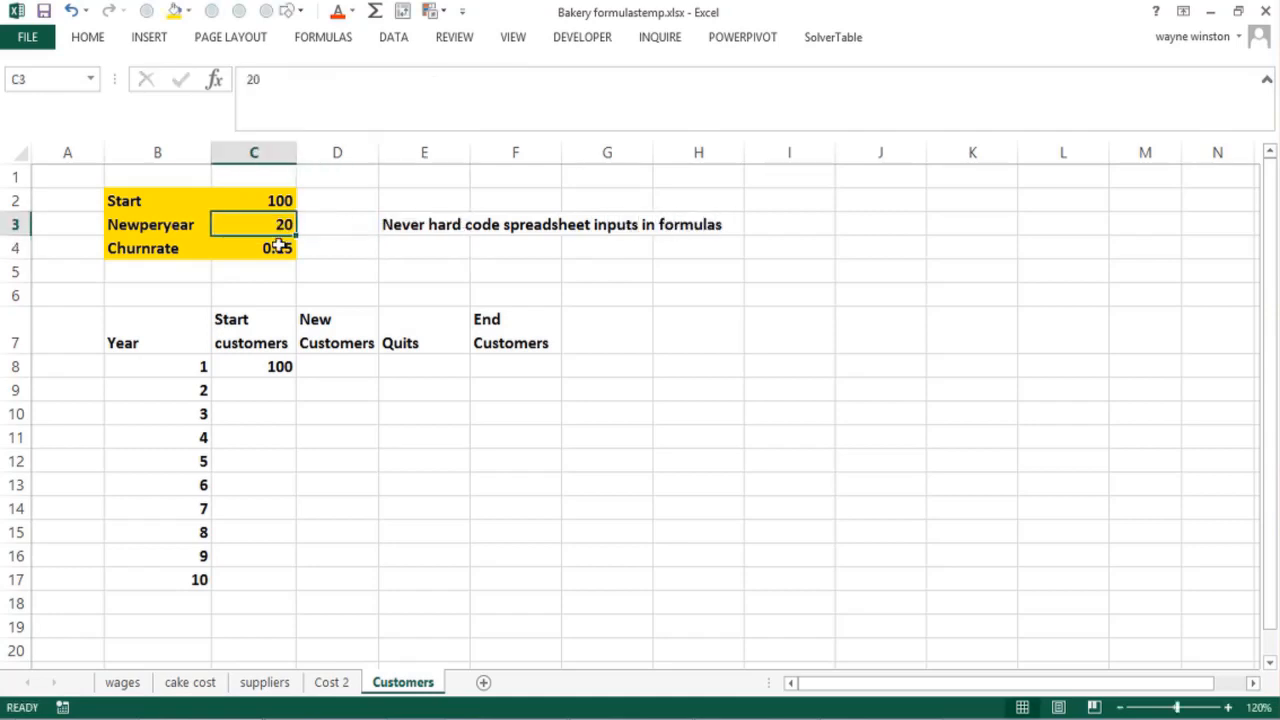
pyautogui.click(341, 366)
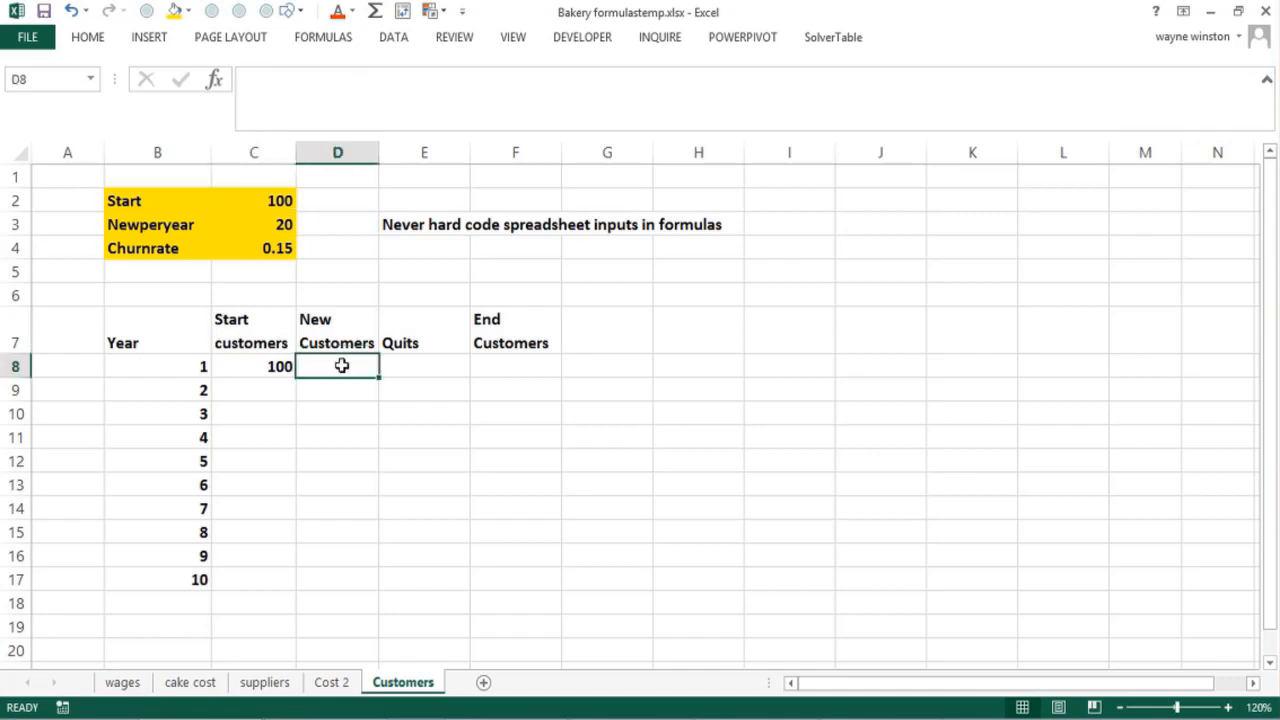
pyautogui.click(325, 585)
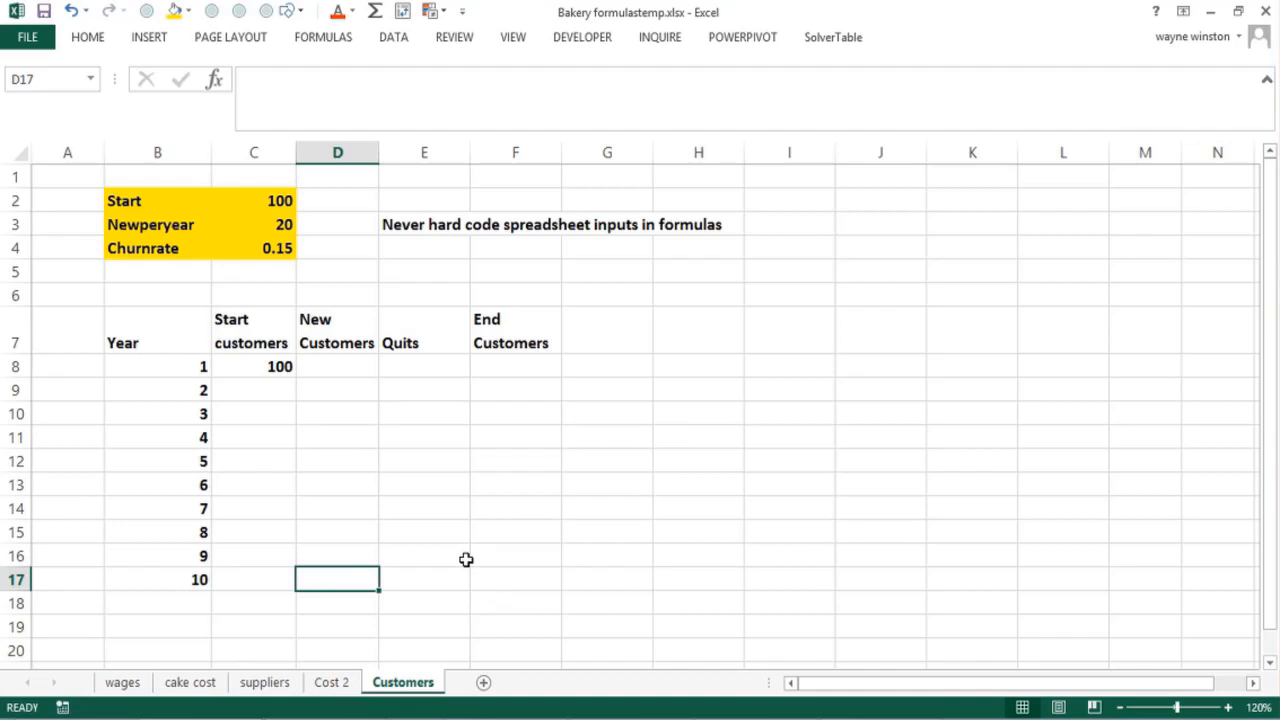
pyautogui.click(344, 358)
pyautogui.write('=')
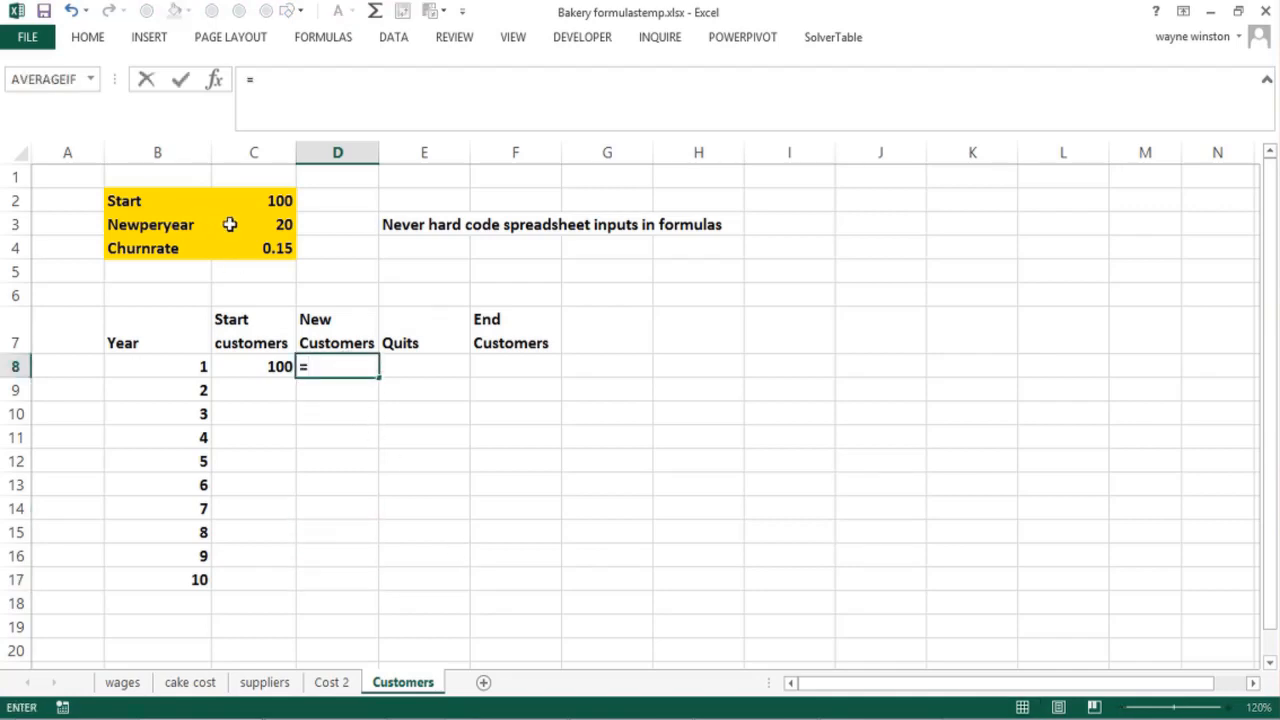
pyautogui.click(263, 224)
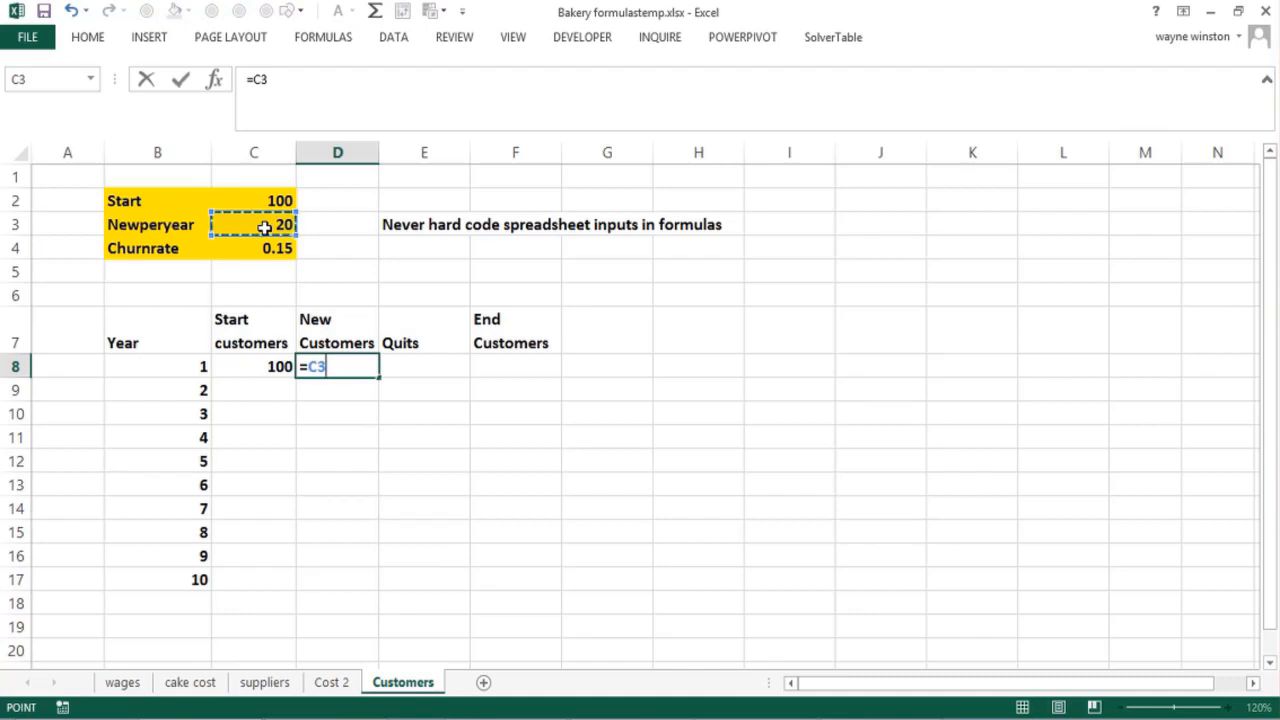
pyautogui.press('F4')
pyautogui.press('Return')
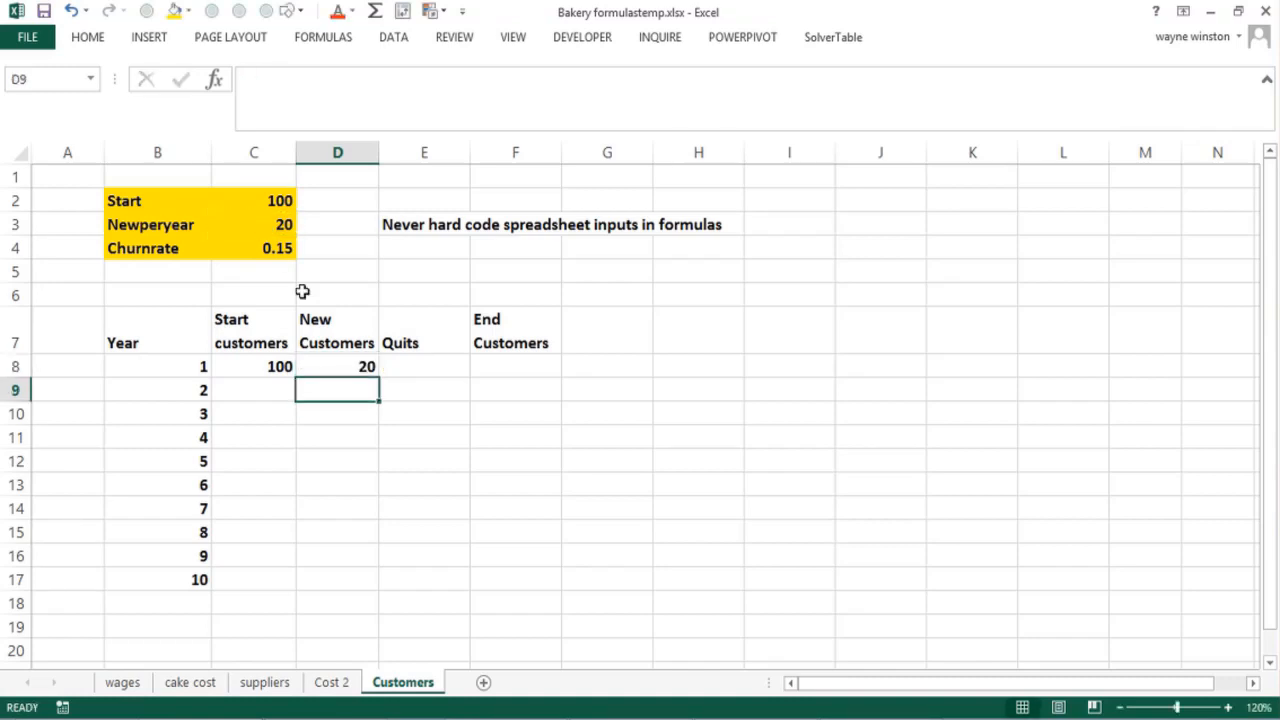
pyautogui.click(368, 368)
pyautogui.moveTo(381, 377); pyautogui.dragTo(351, 590)
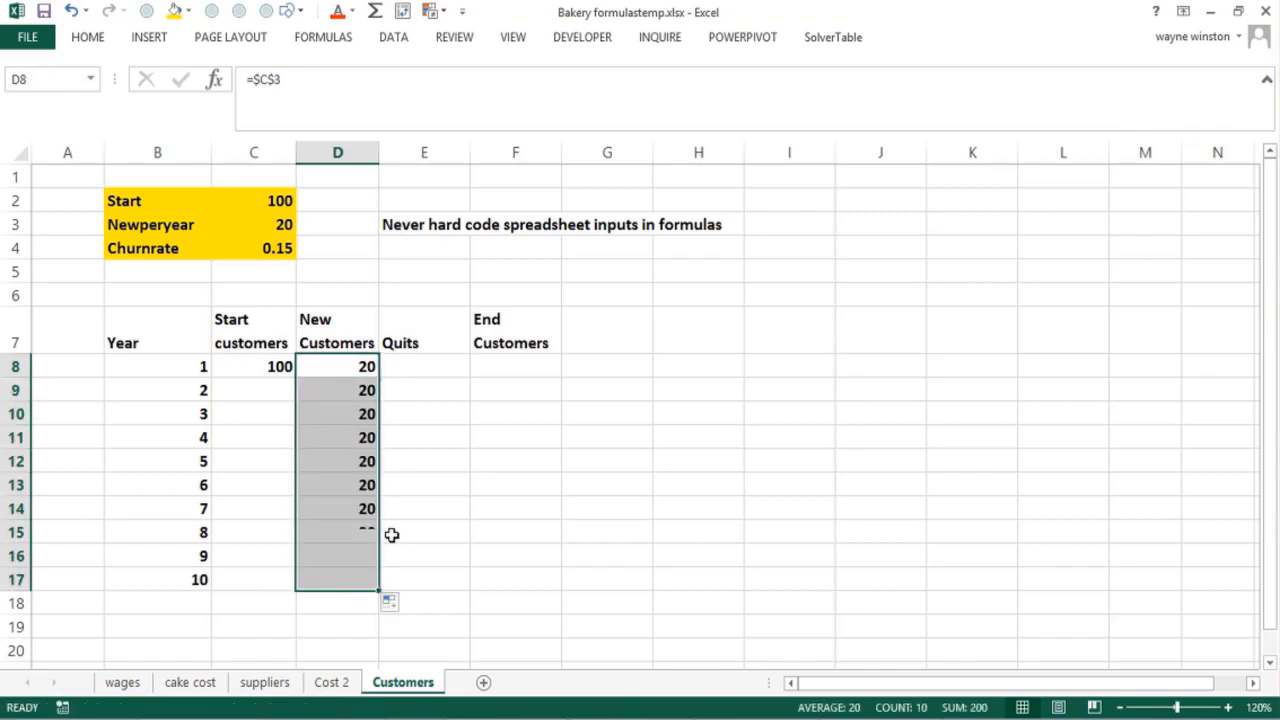
# Calculate Year 1's quits in E8 with =$C$4*C8 and copy the formula down to E17.
pyautogui.click(434, 372)
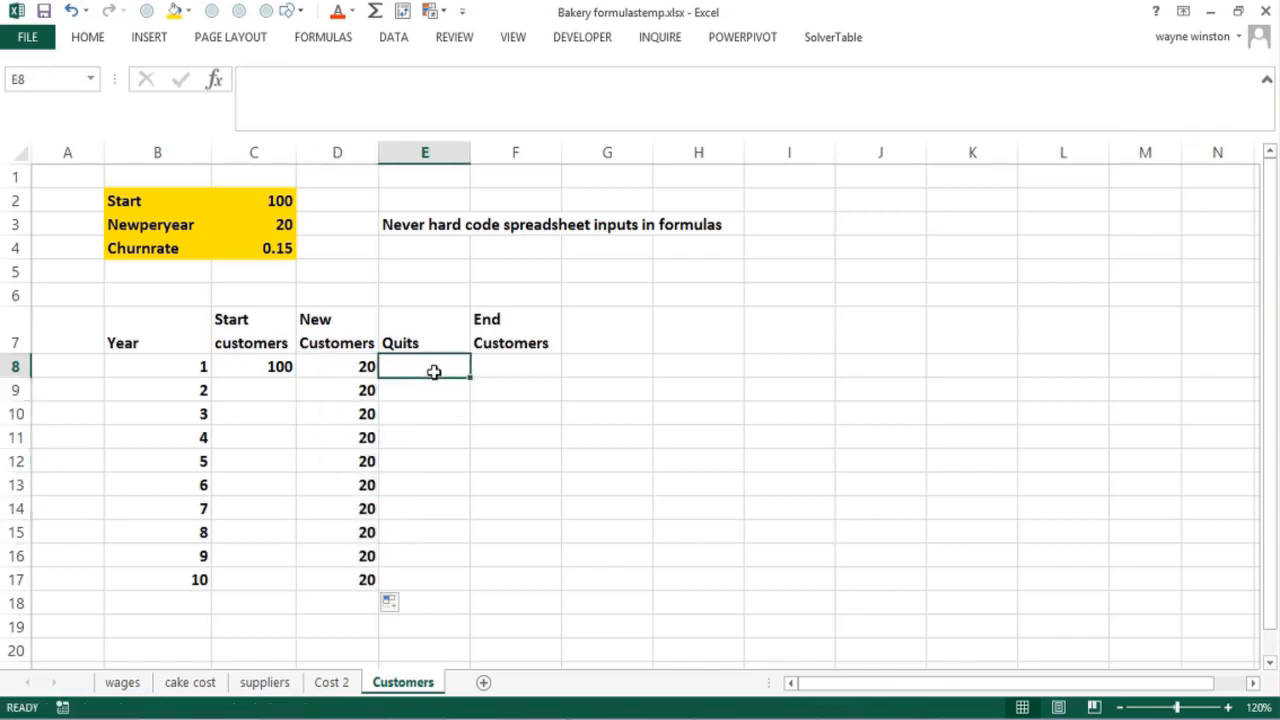
pyautogui.write('=')
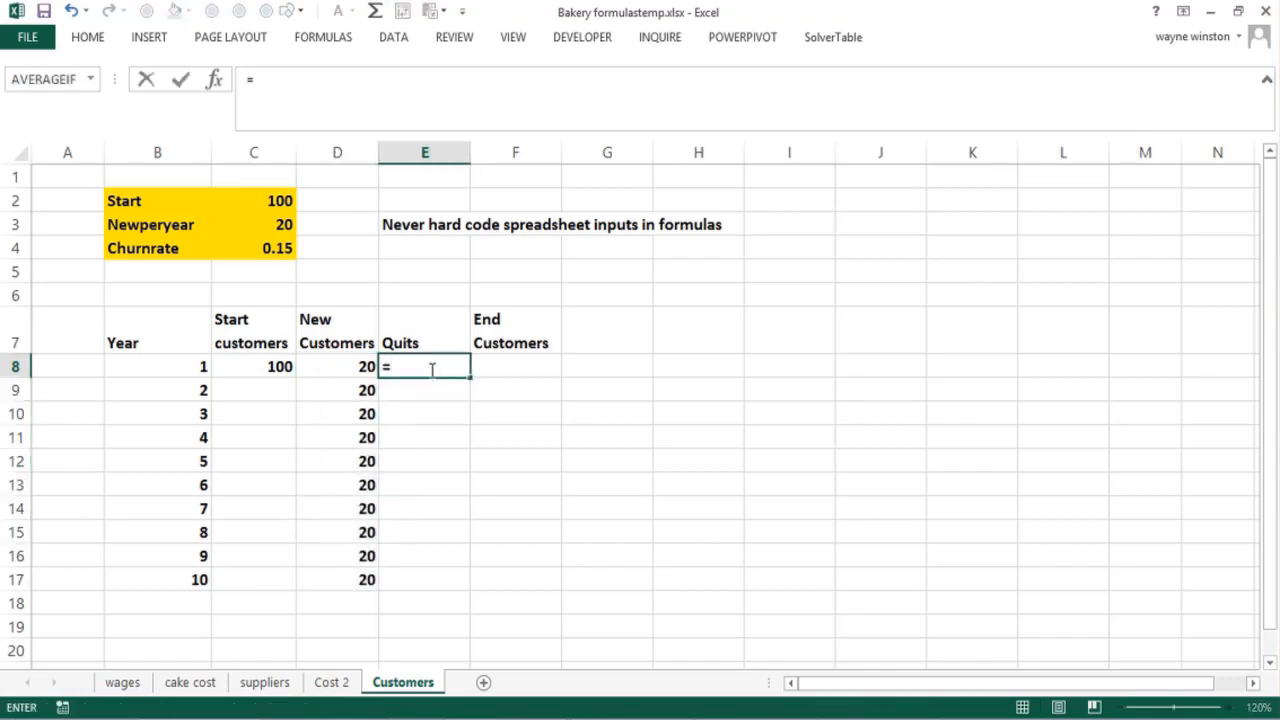
pyautogui.click(249, 249)
pyautogui.press('F4')
pyautogui.write('*')
pyautogui.click(255, 366)
pyautogui.press('Return')
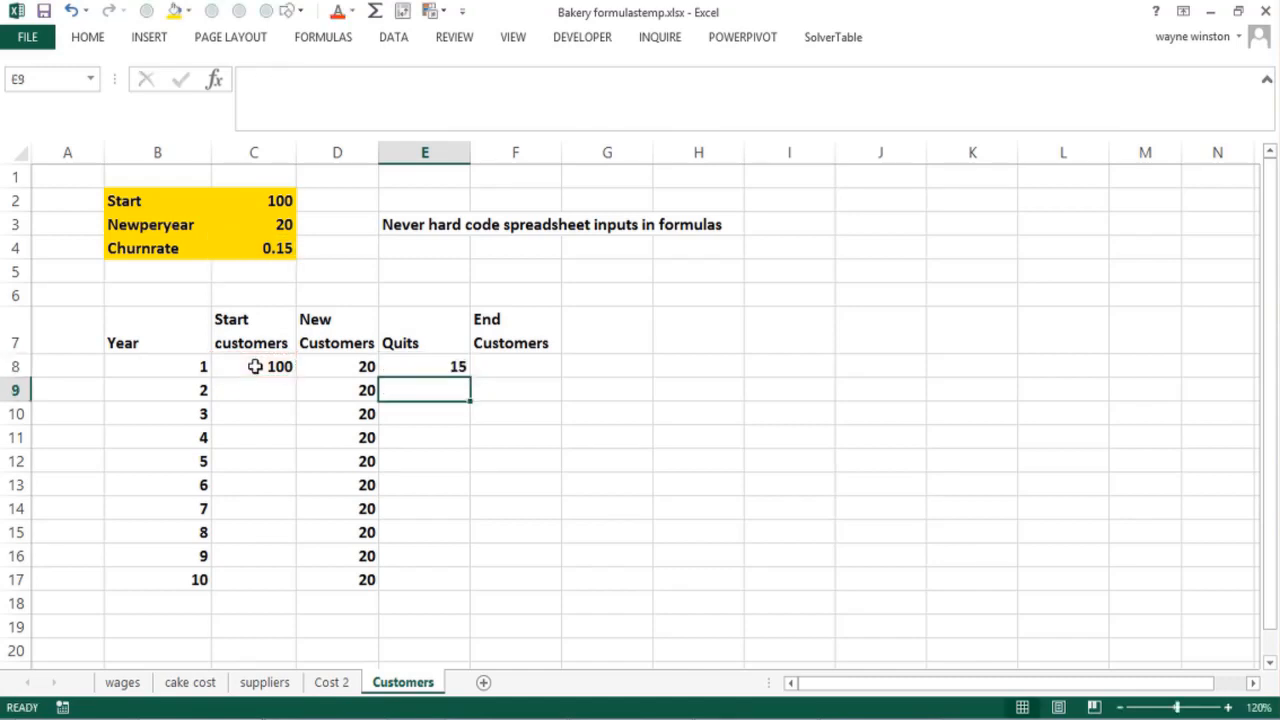
pyautogui.click(461, 367)
pyautogui.moveTo(473, 376); pyautogui.dragTo(443, 580)
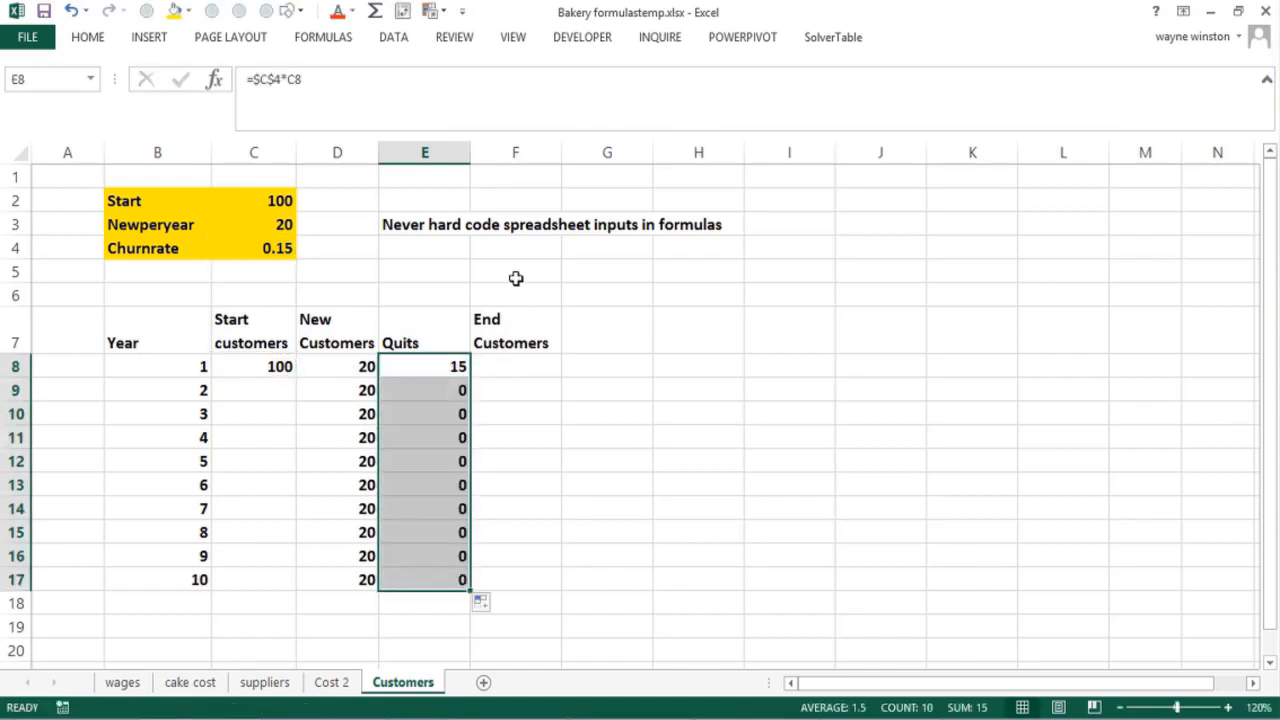
# Enter the note "End Customers year t=Start year t+New year t customers-Year t quits" in F4.
pyautogui.click(519, 248)
pyautogui.write('End Customers year t=')
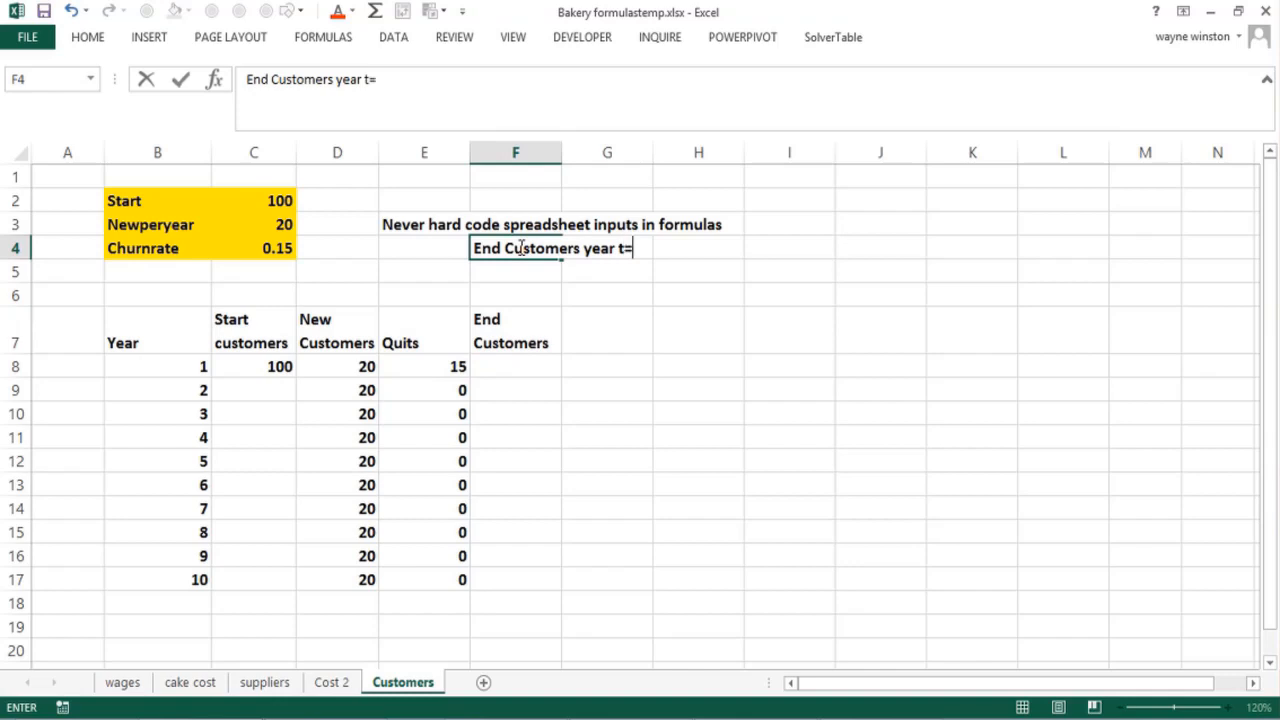
pyautogui.write('Start year t')
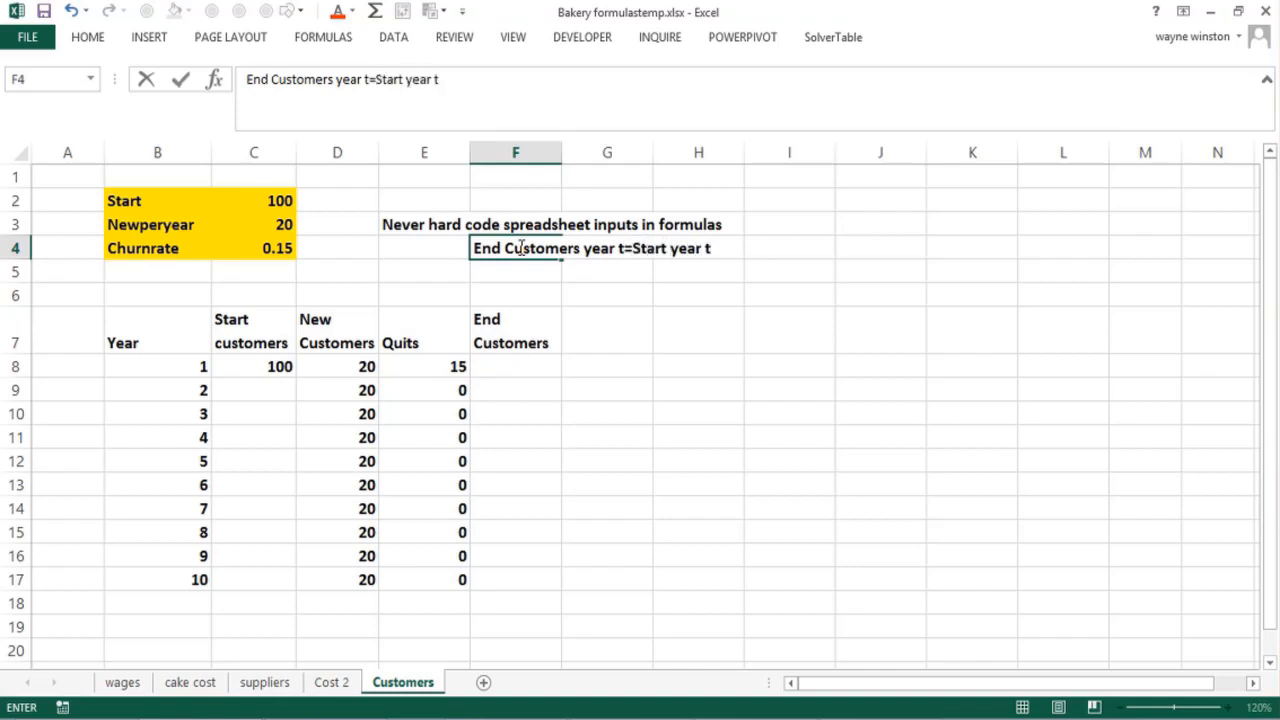
pyautogui.write('+New year t customers')
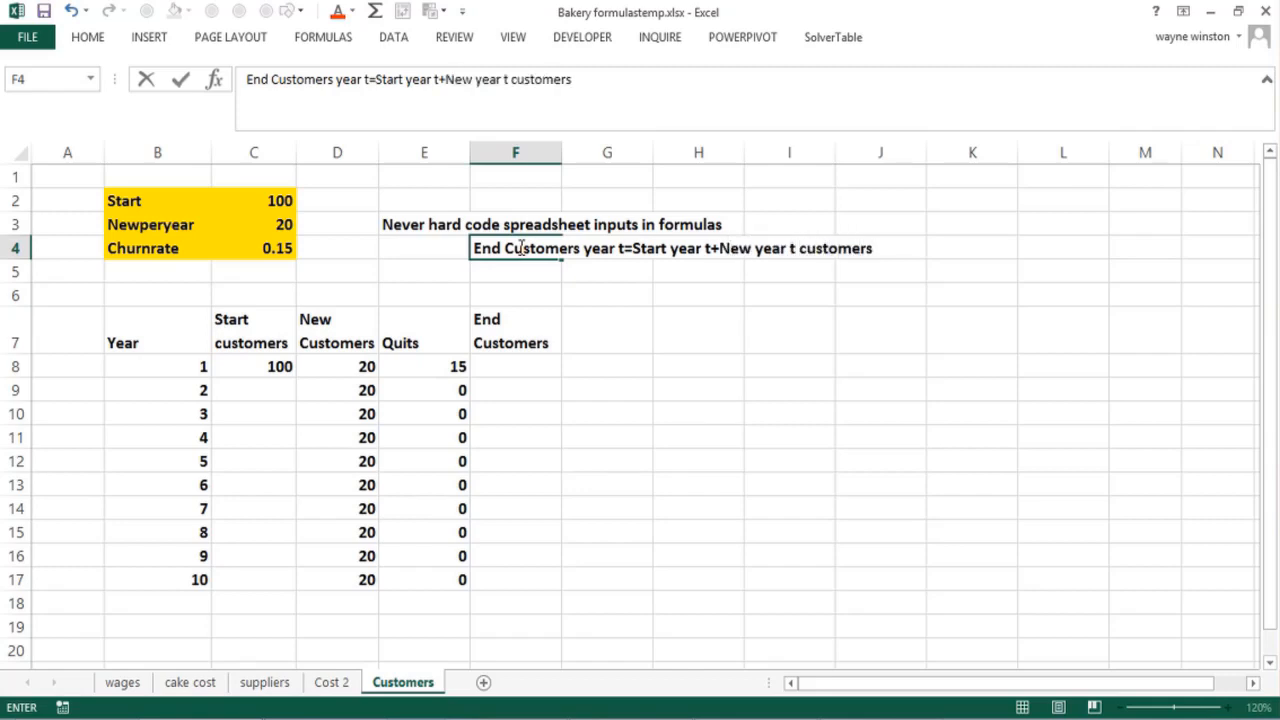
pyautogui.write('-Yre')
pyautogui.press('BackSpace')
pyautogui.press('BackSpace')
pyautogui.press('BackSpace')
pyautogui.write('ear t quits')
pyautogui.press('Return')
# Enter the note "Start Customers year t+1= End year t customers" in F5.
pyautogui.write('Start Customers year t+1')
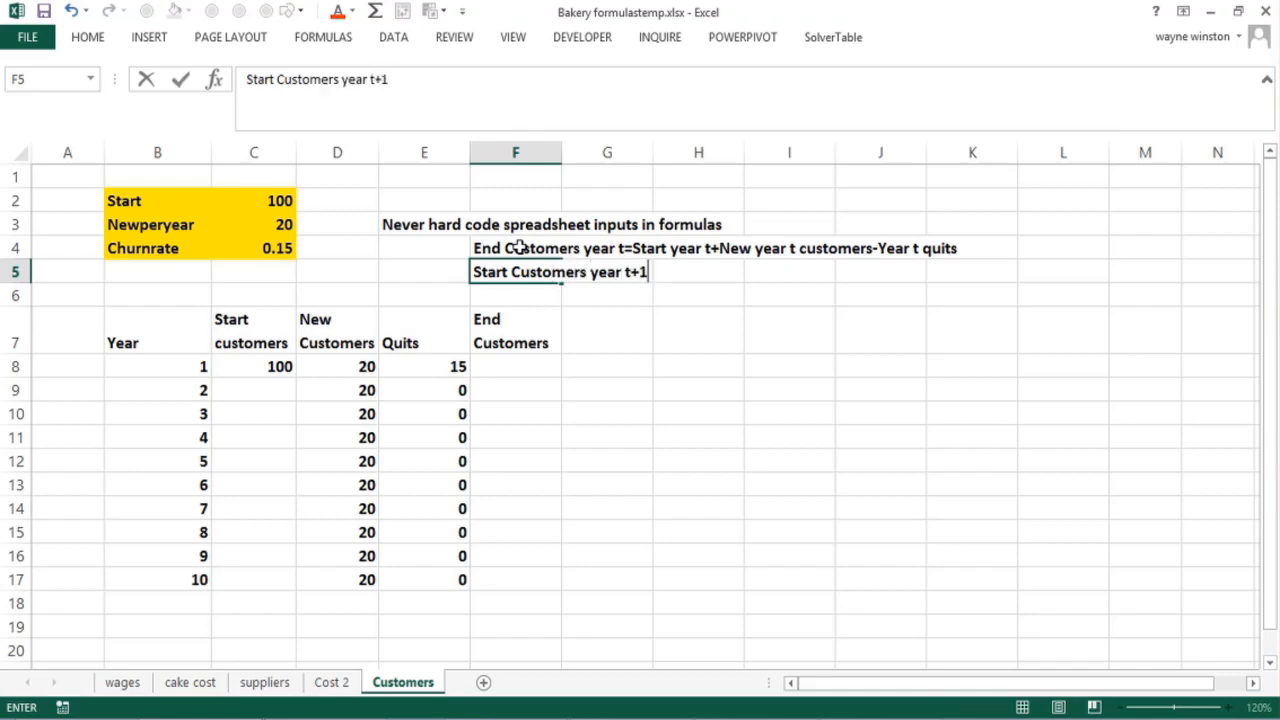
pyautogui.write('= End year t c')
pyautogui.write('ustomers')
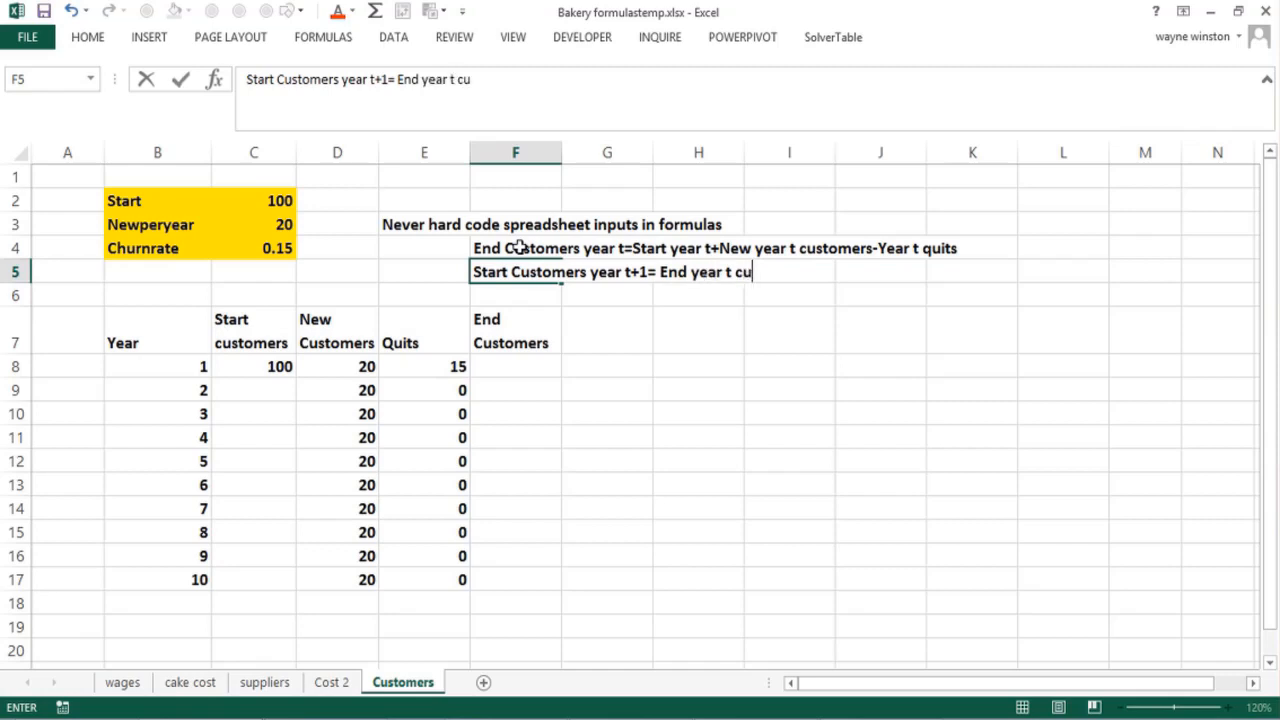
pyautogui.press('Return')
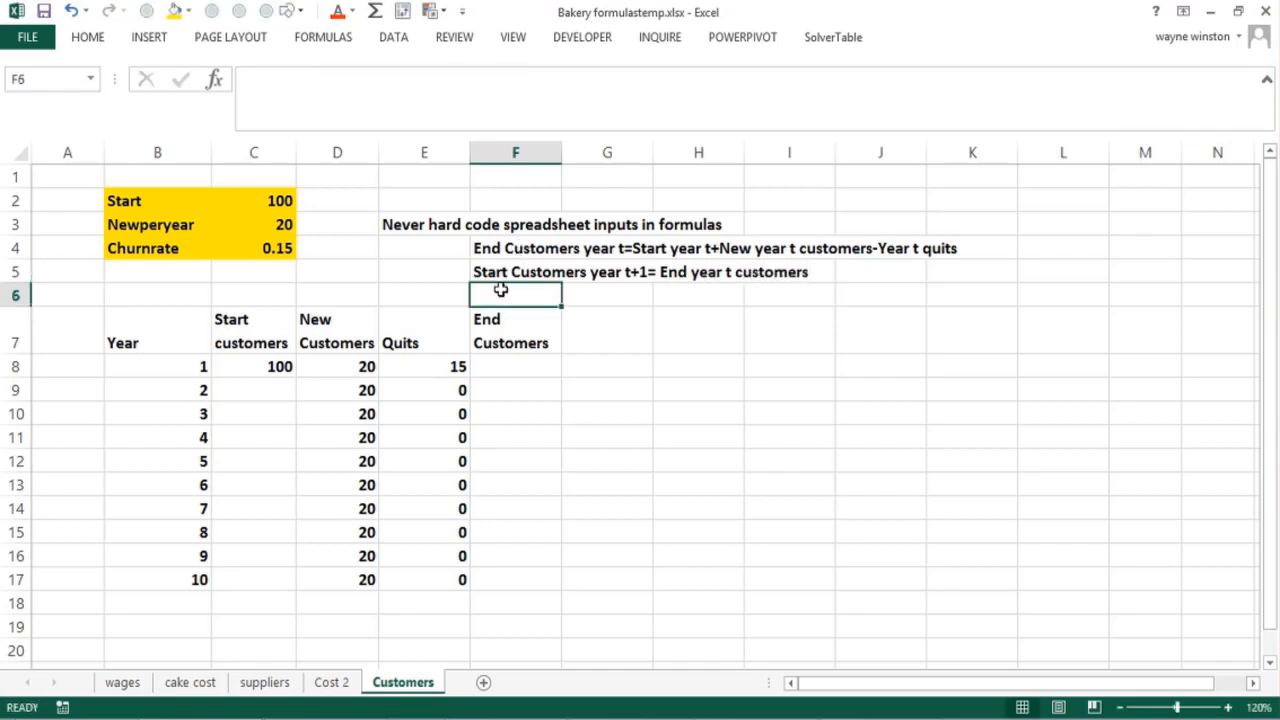
# Calculate Year 1's end customers in F8 with =C8+D8-E8, copy it down to F17, and check the Year 10 formulas.
pyautogui.doubleClick(506, 367)
pyautogui.write('=')
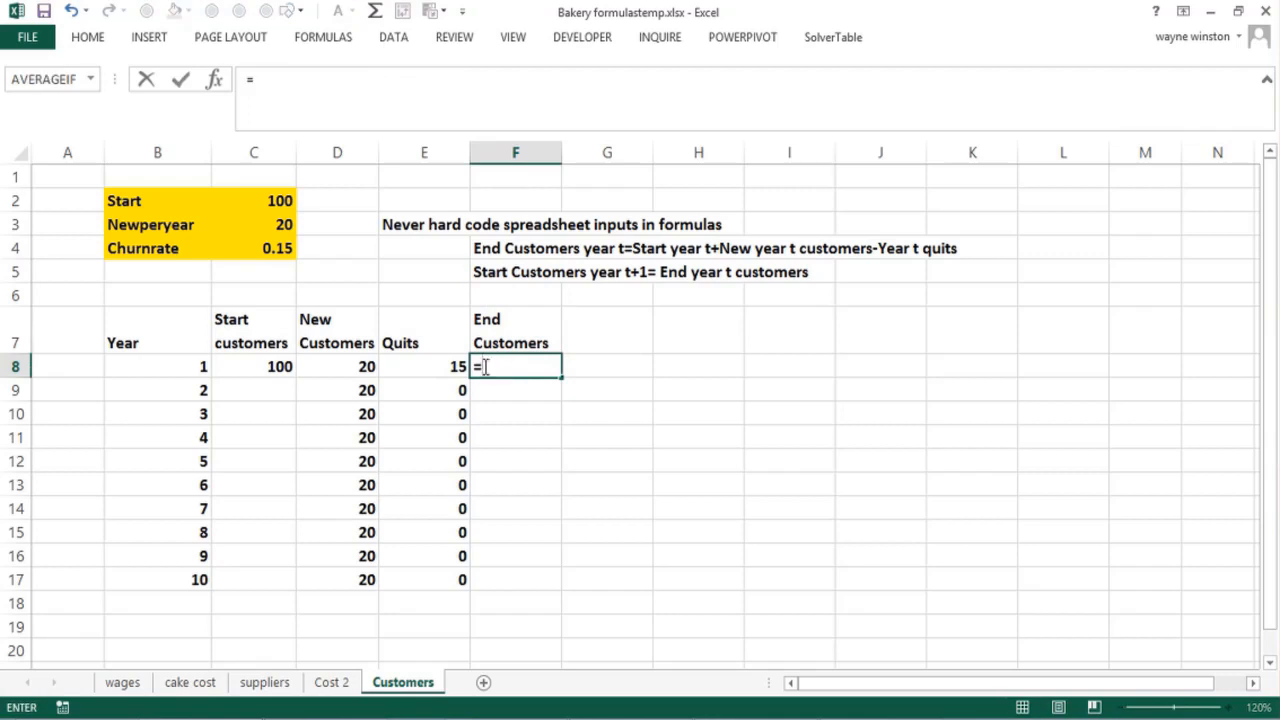
pyautogui.click(254, 368)
pyautogui.write('+')
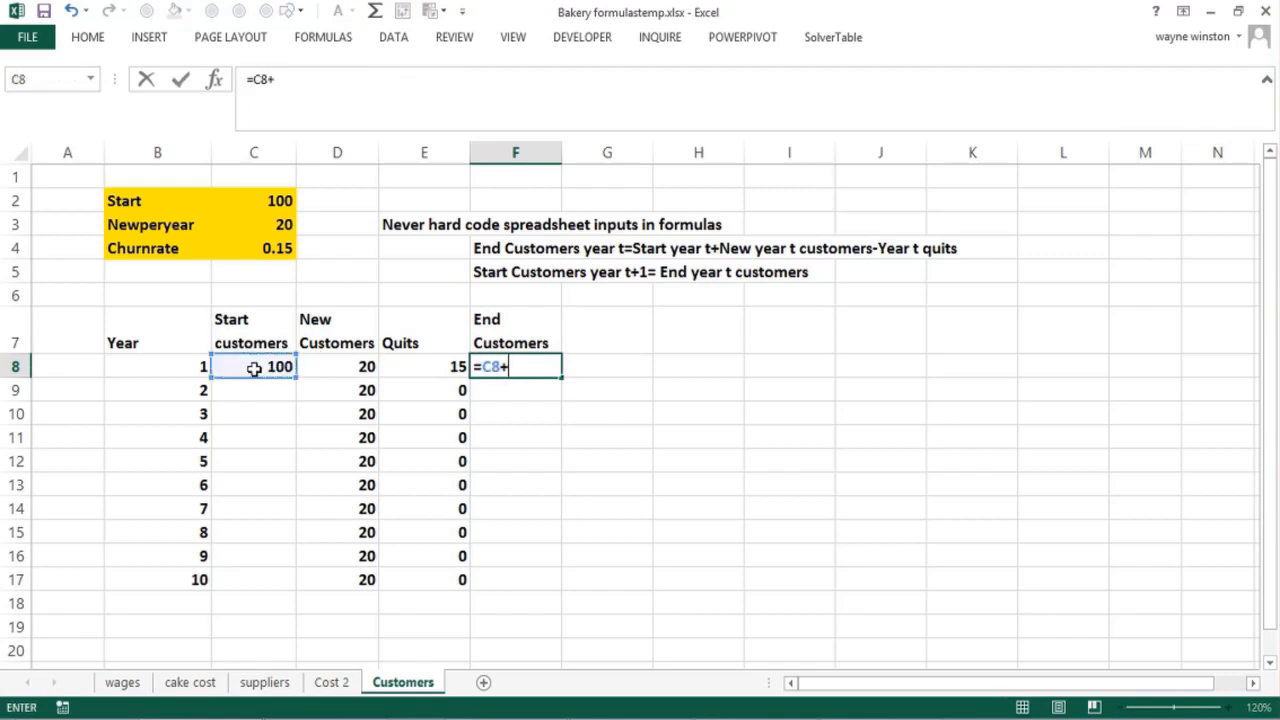
pyautogui.click(343, 368)
pyautogui.write('-')
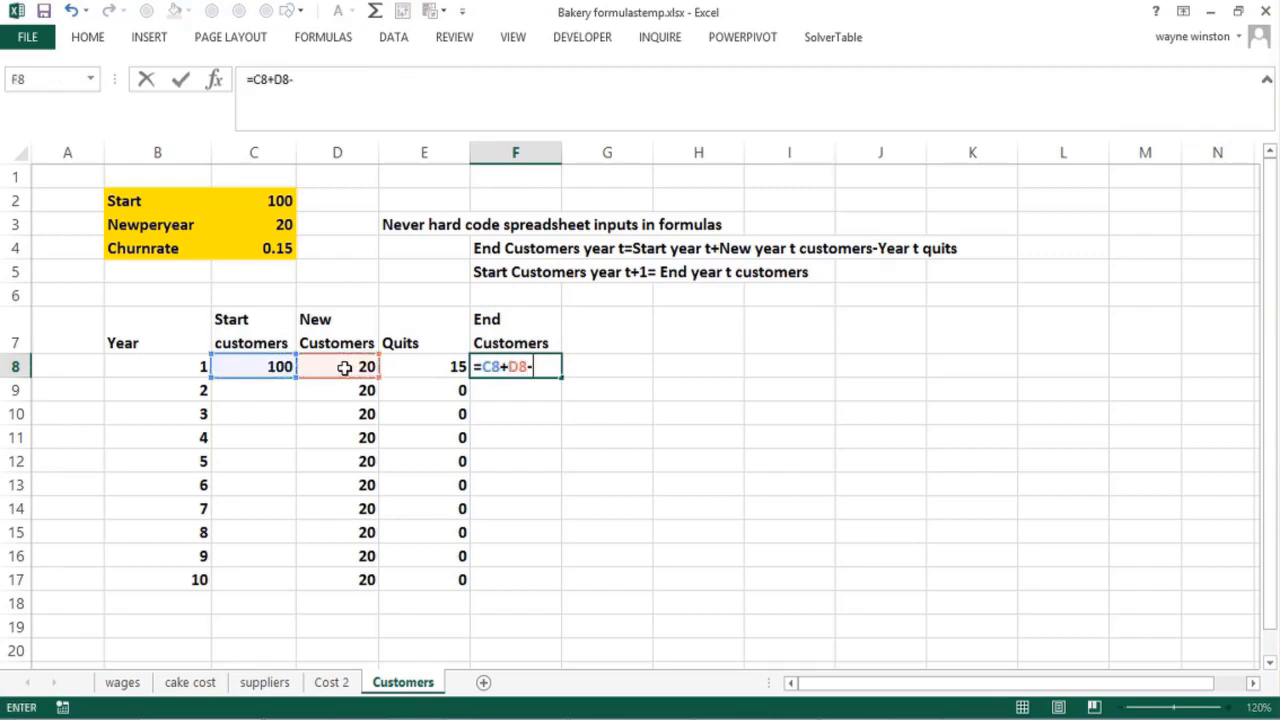
pyautogui.click(416, 367)
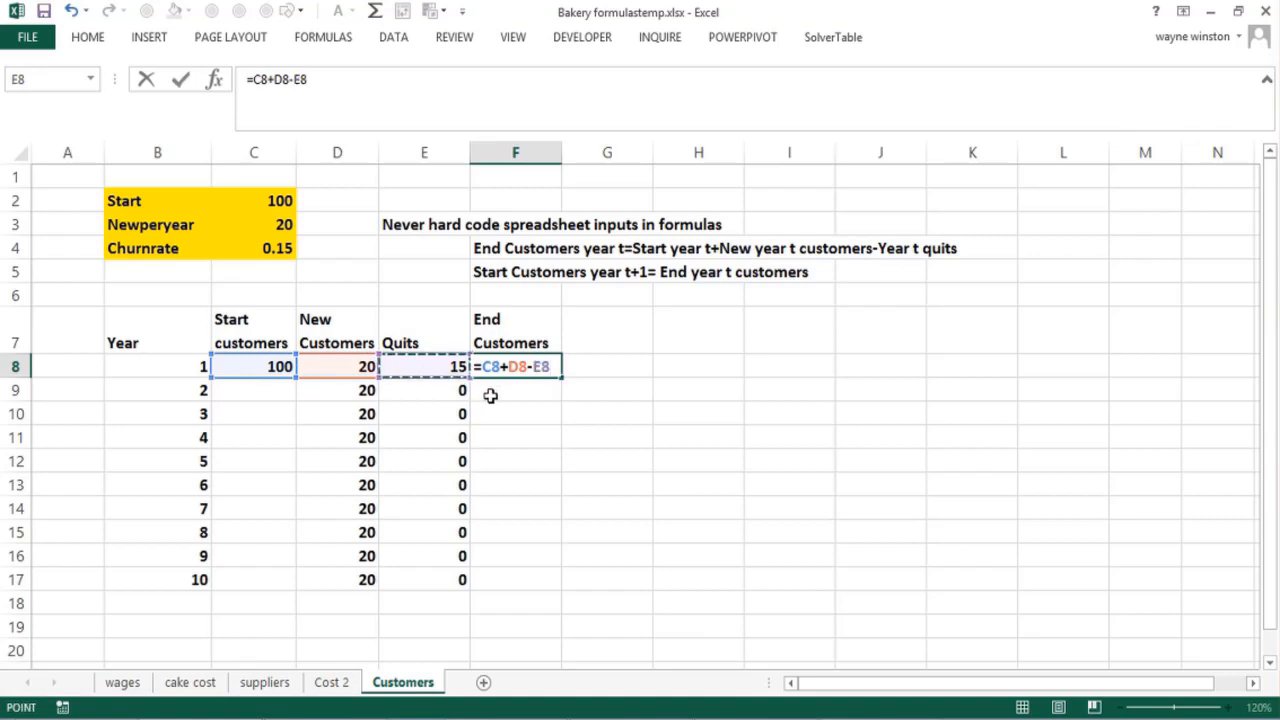
pyautogui.press('Return')
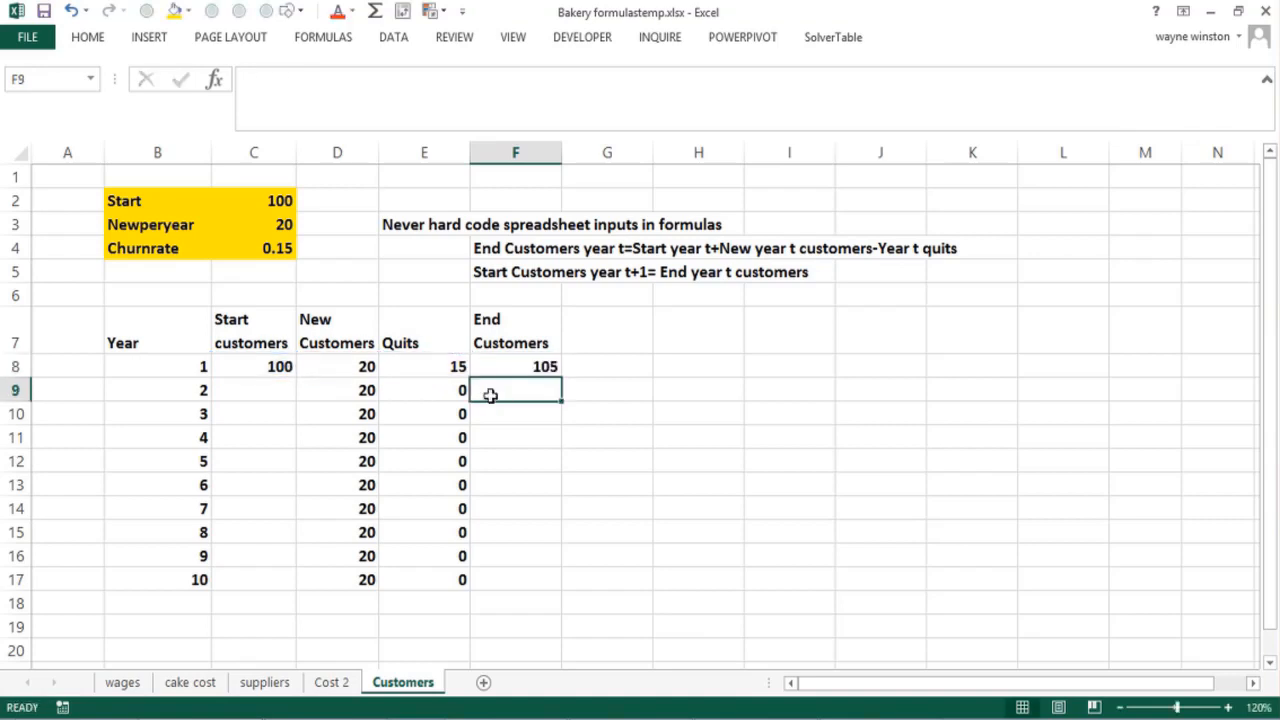
pyautogui.click(543, 366)
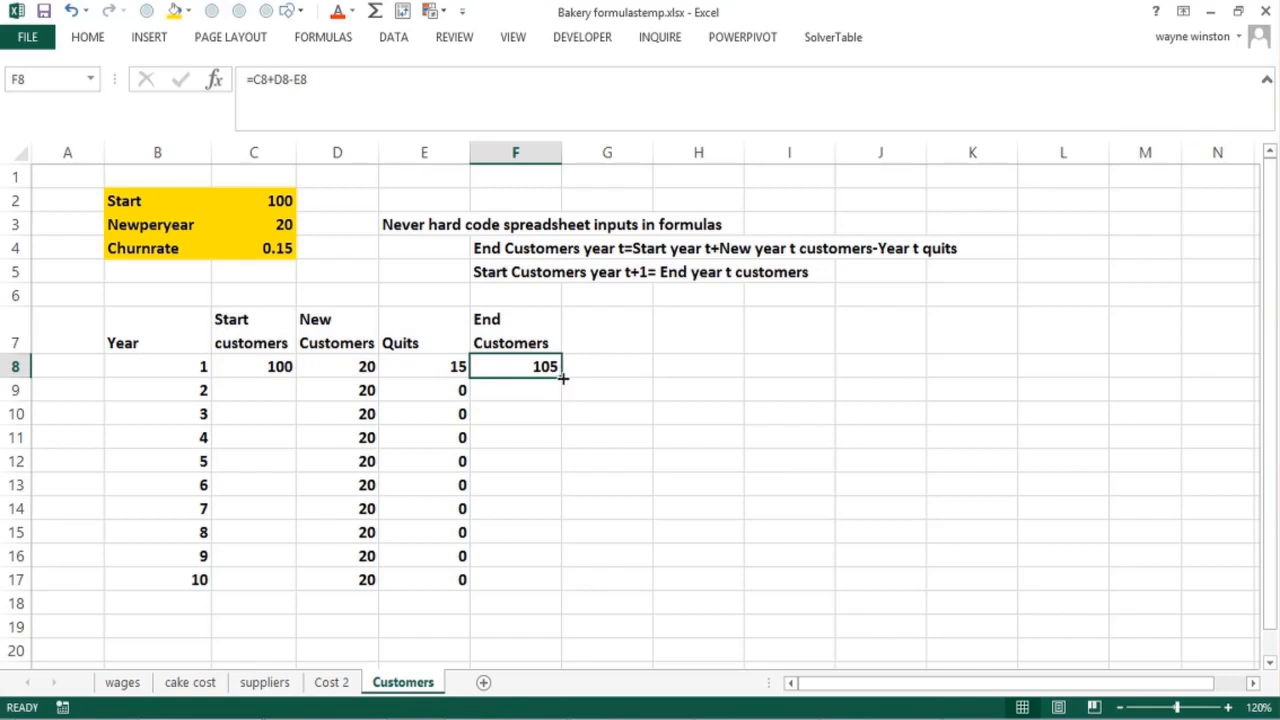
pyautogui.doubleClick(563, 378)
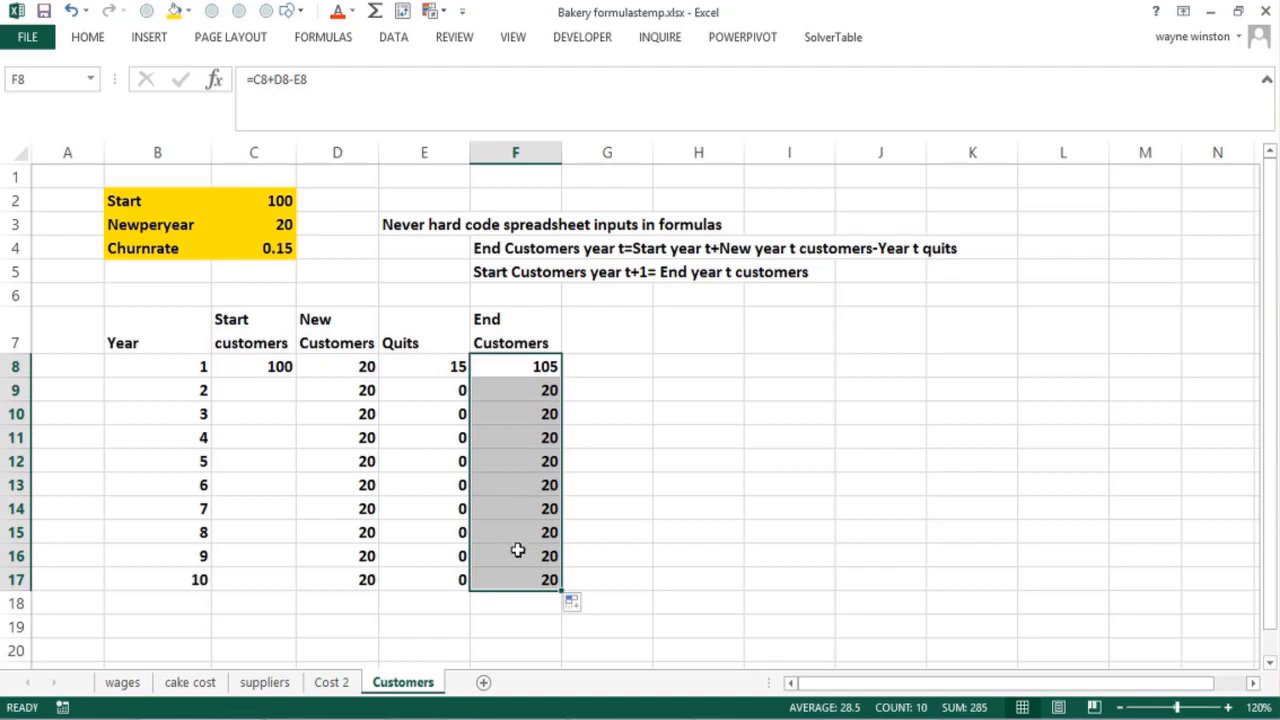
pyautogui.click(437, 577)
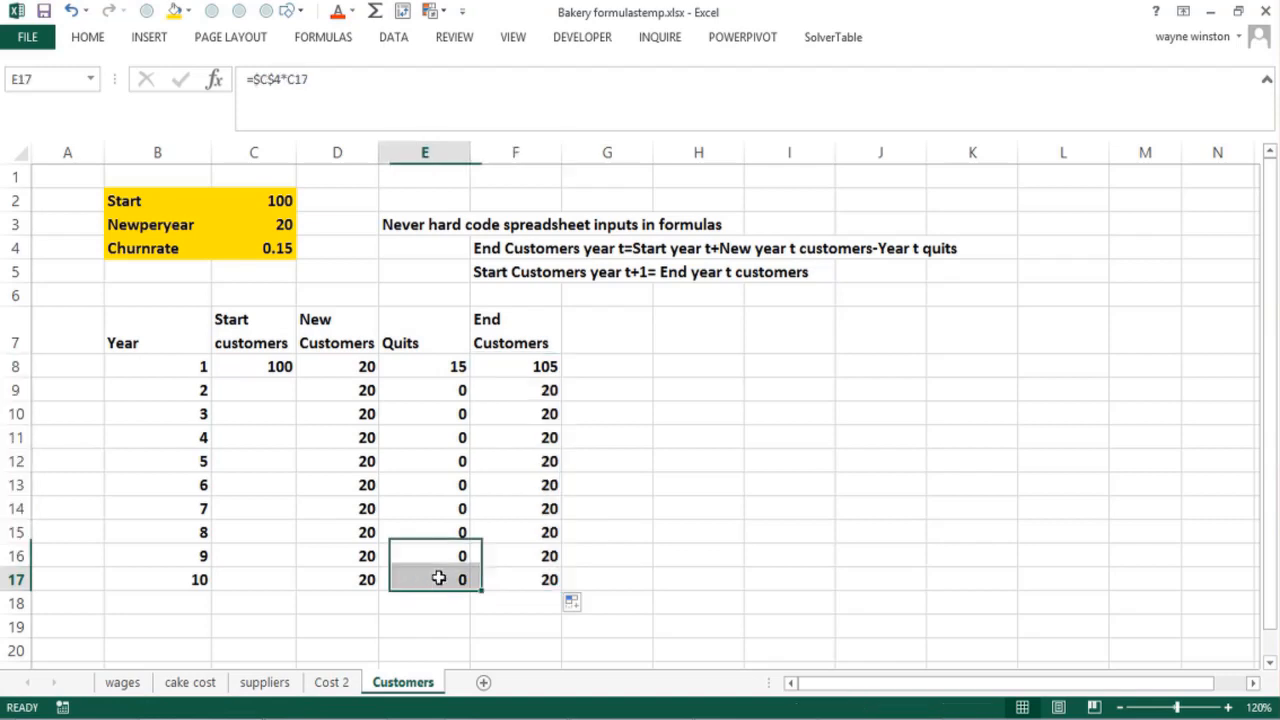
pyautogui.click(514, 580)
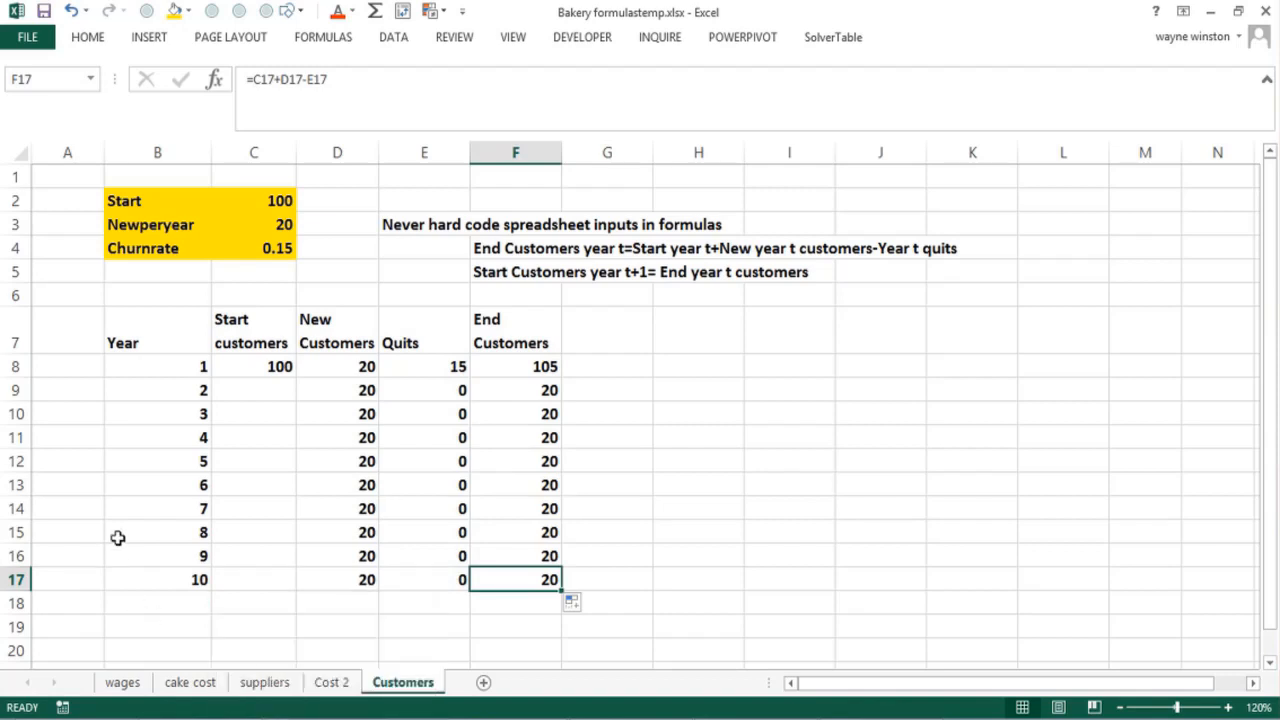
# Link Year 2's start customers in C9 to Year 1's end customers with =F8 and copy the formula down to C17.
pyautogui.click(272, 386)
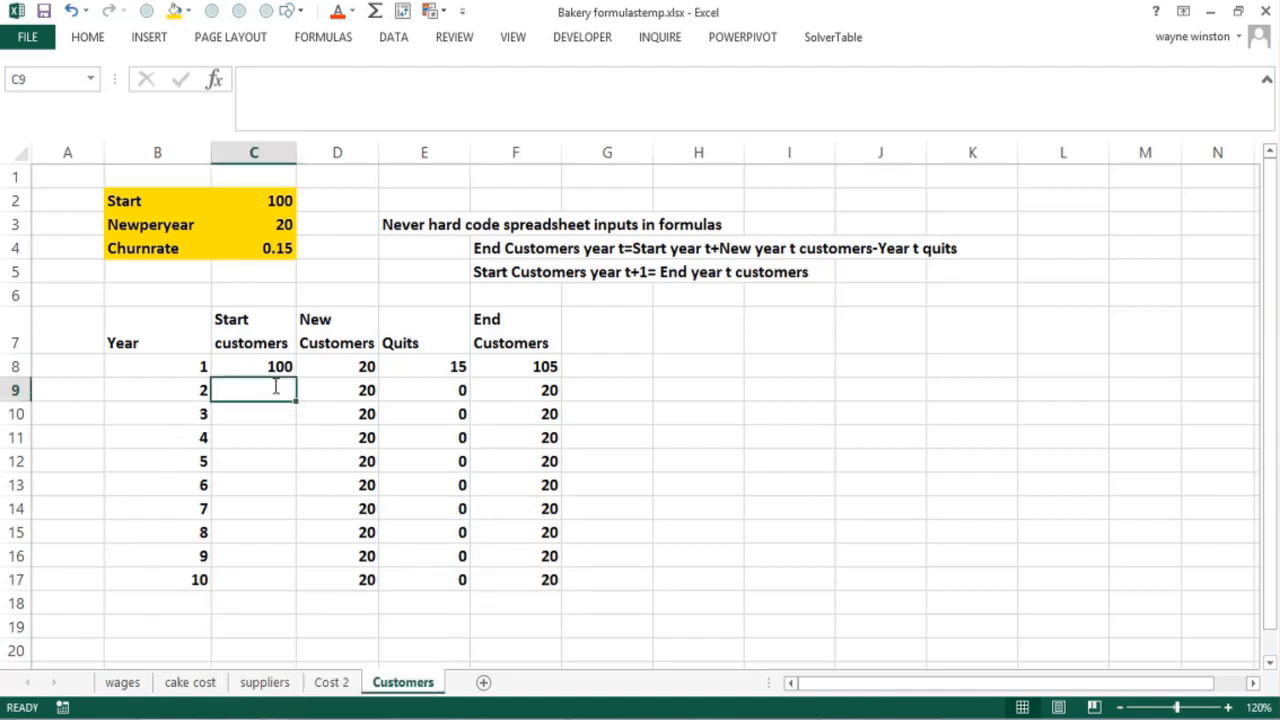
pyautogui.write('=')
pyautogui.click(530, 366)
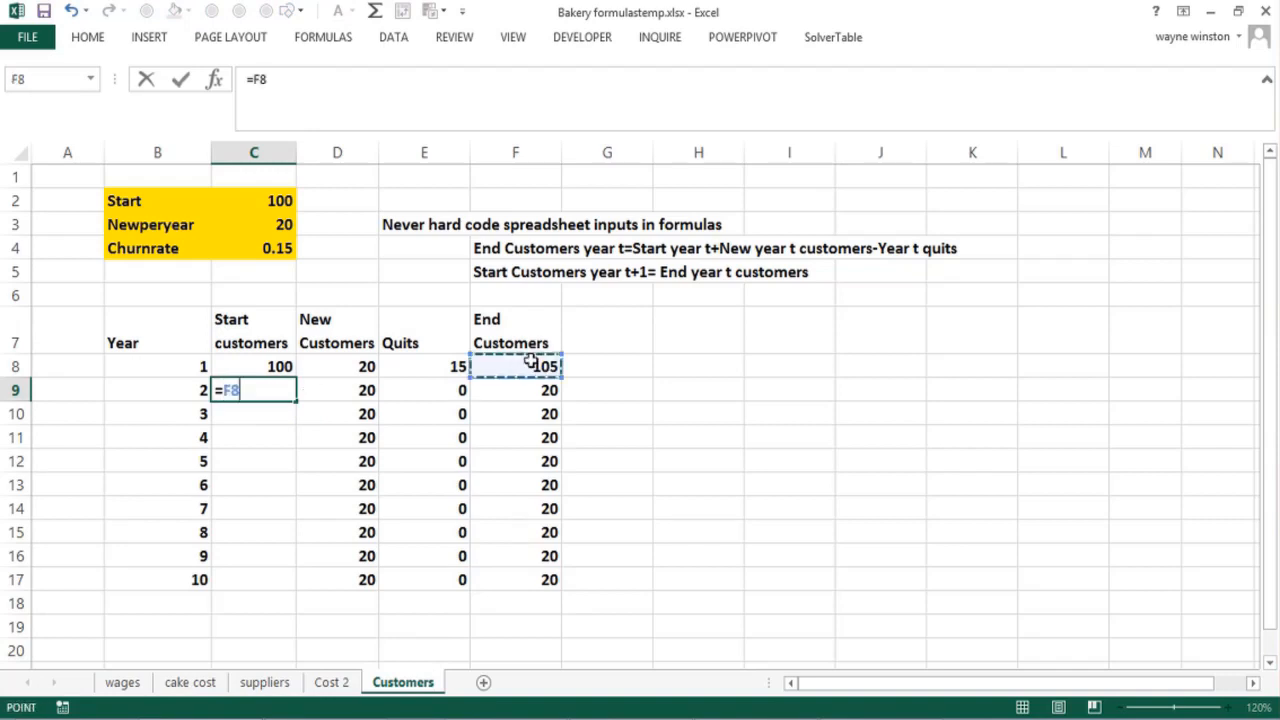
pyautogui.press('Return')
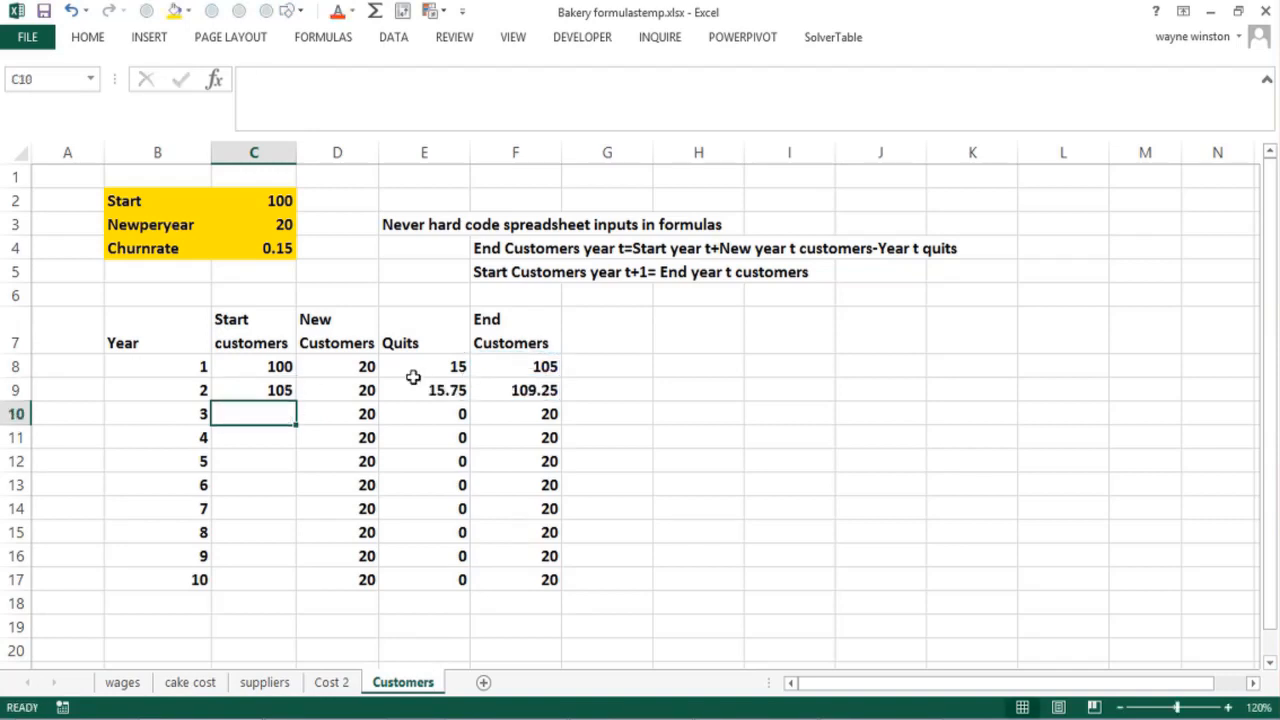
pyautogui.click(274, 390)
pyautogui.moveTo(296, 401); pyautogui.dragTo(275, 585)
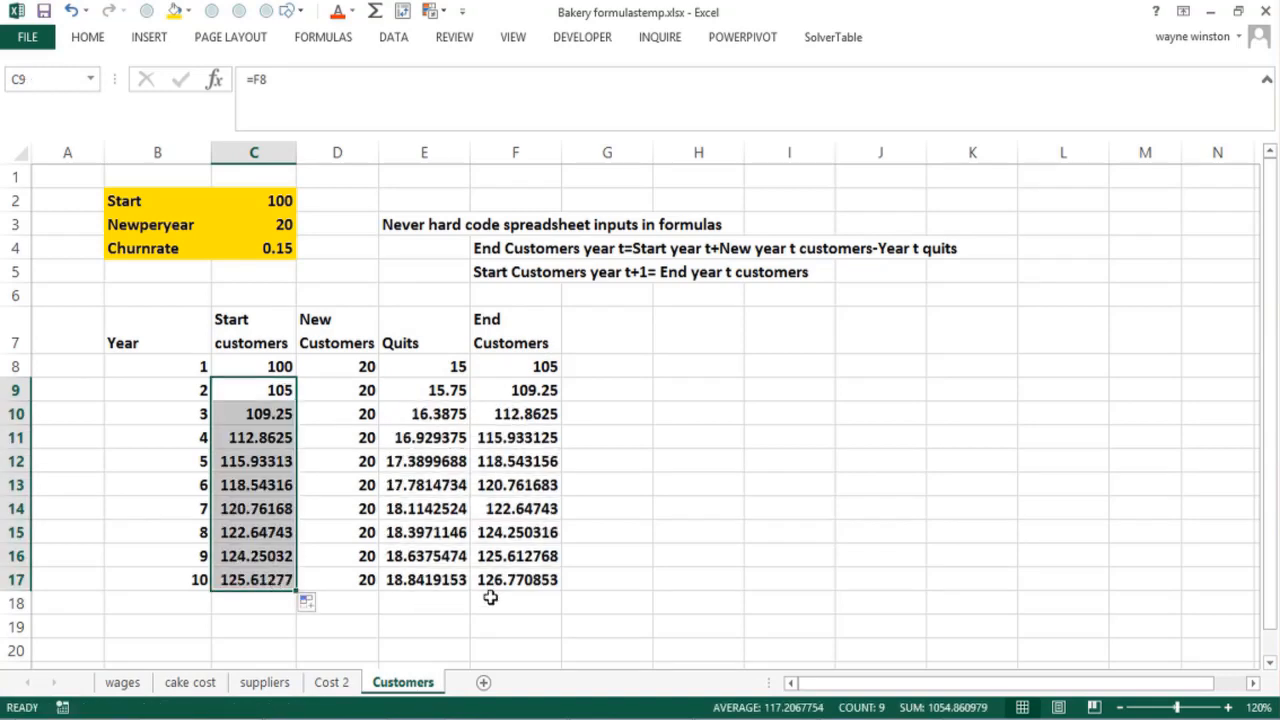
# Check the Year 10 end customers result and formula in F17.
pyautogui.click(515, 579)
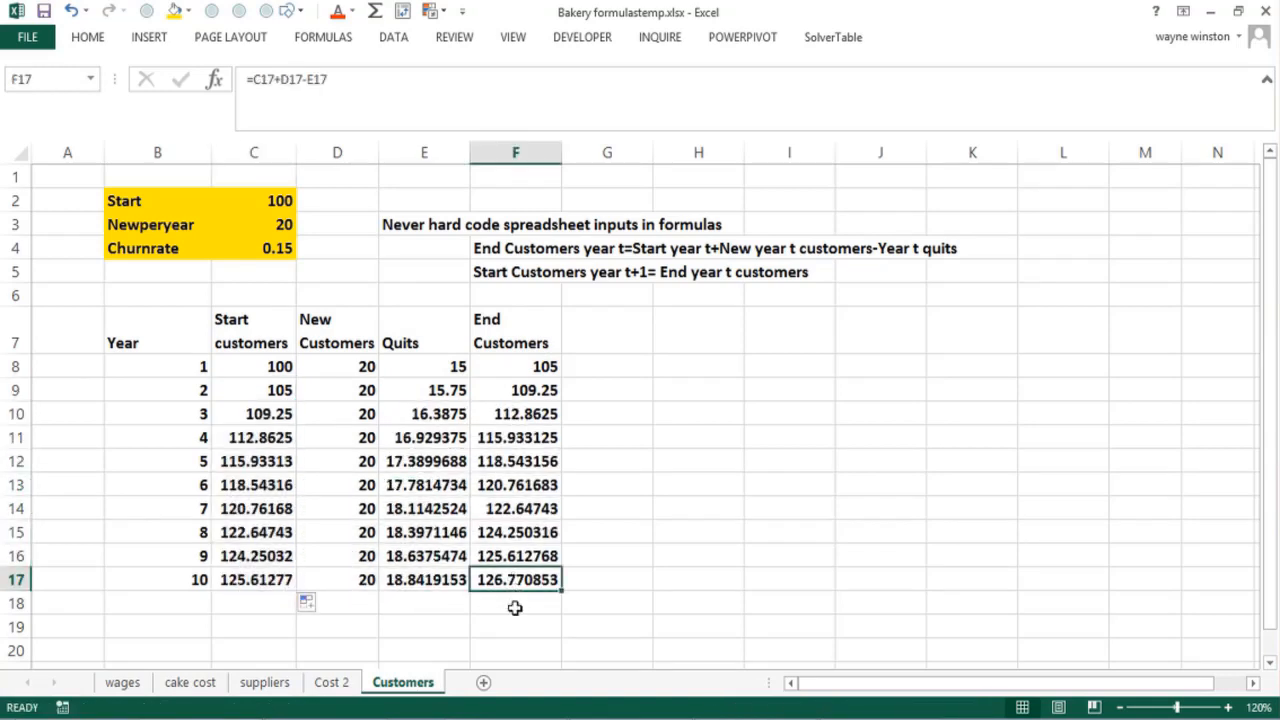
pyautogui.click(512, 602)
pyautogui.click(510, 580)
# Try a churn rate of 0.05 in C4 to test the projection, and undo the change.
pyautogui.click(264, 250)
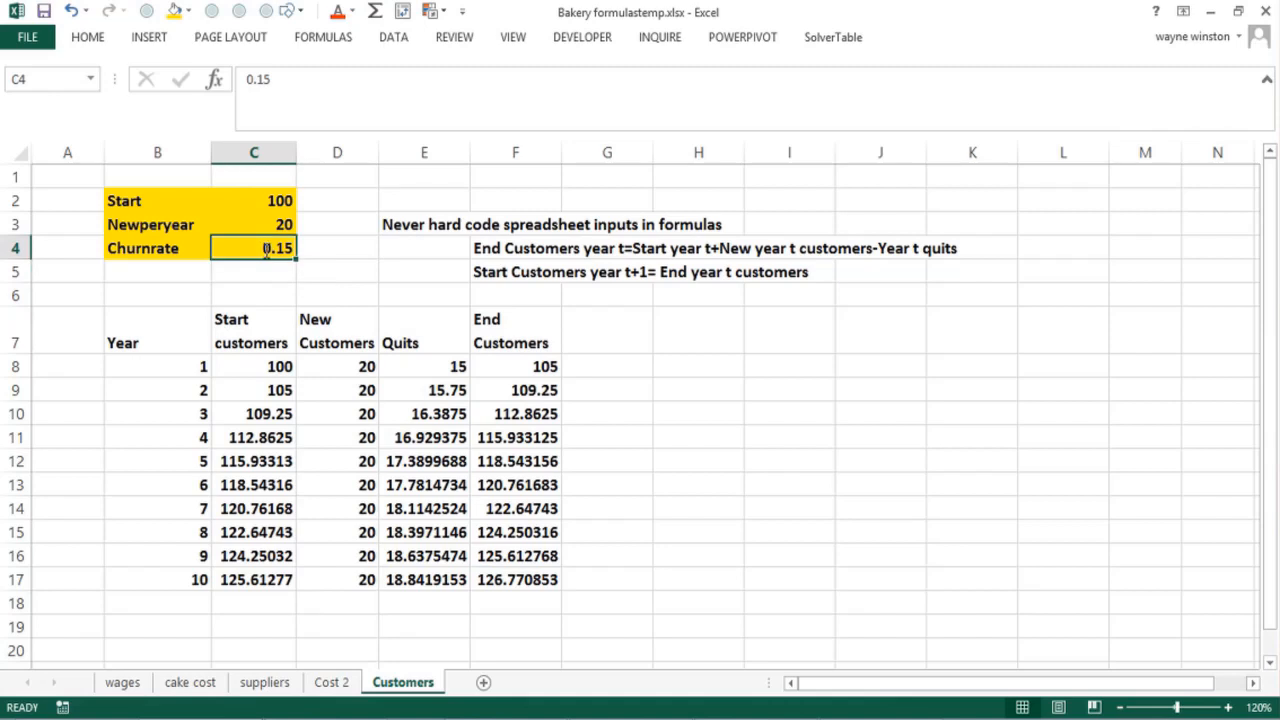
pyautogui.write('.05')
pyautogui.press('Return')
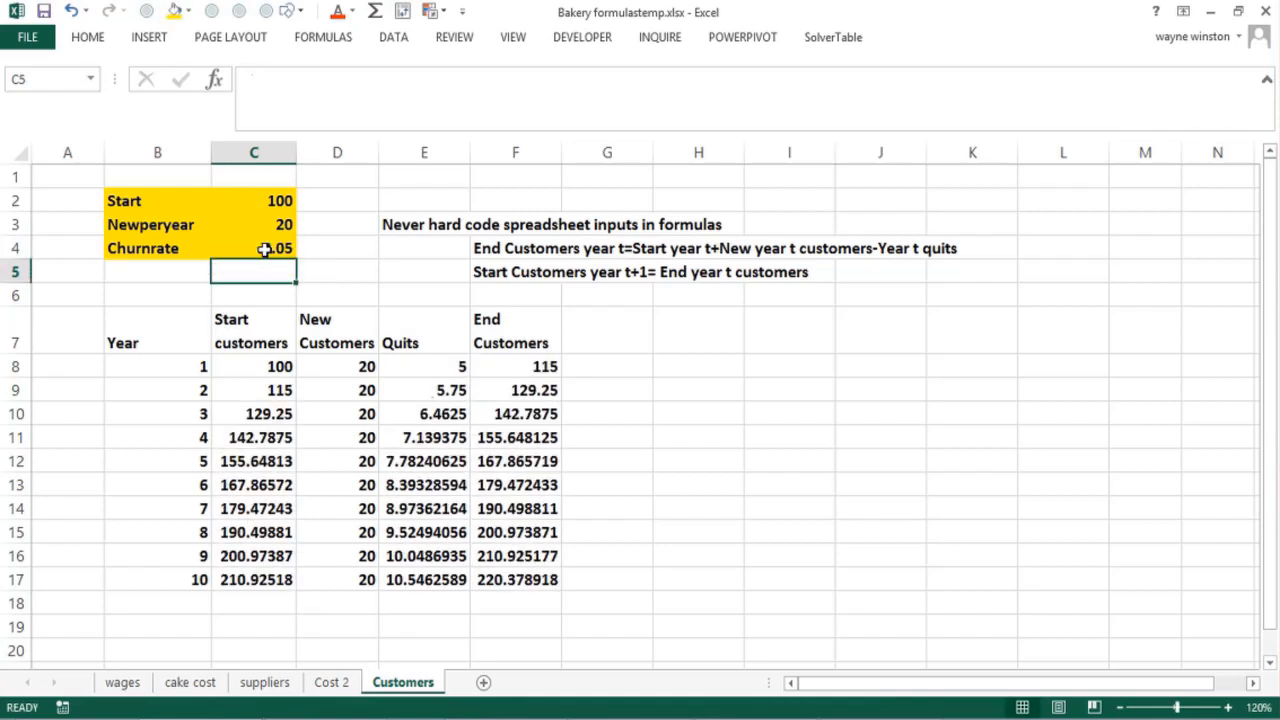
pyautogui.click(264, 250)
pyautogui.hotkey('ctrl', 'z')
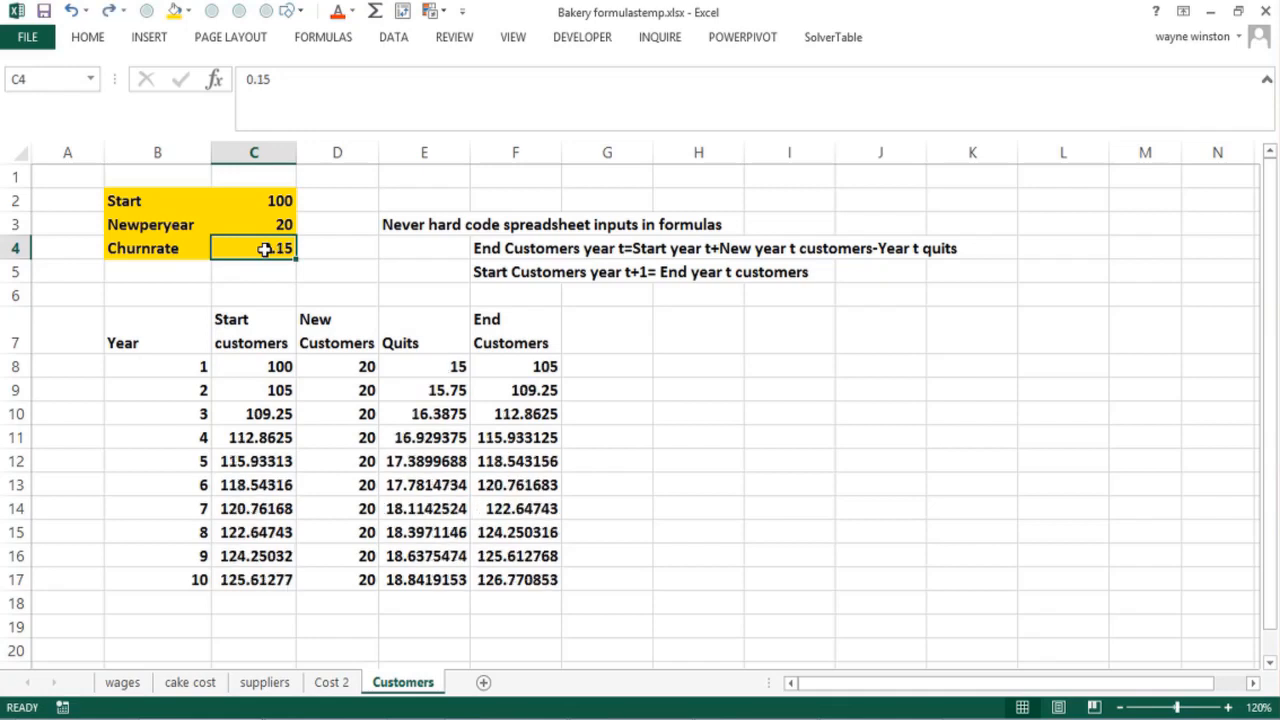
# Enter the note "Control Z undoes last step" in I8, beside the customer projection table.
pyautogui.click(757, 370)
pyautogui.write('COntrol ')
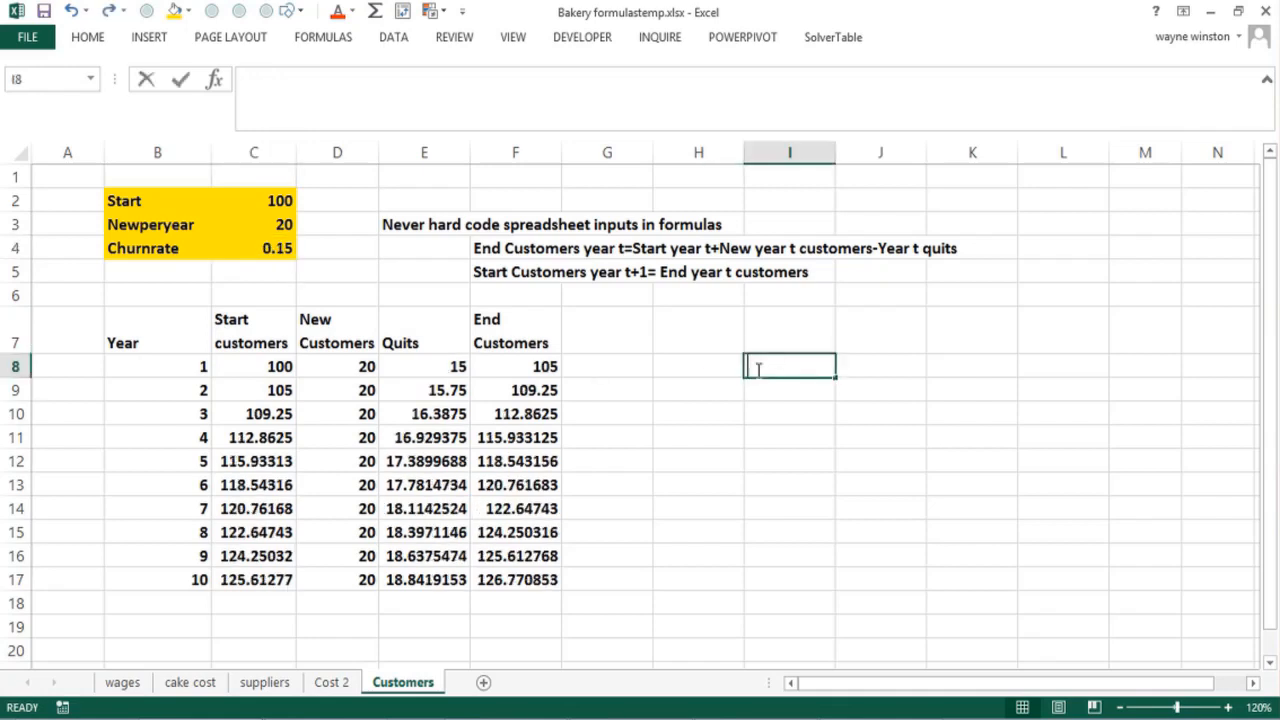
pyautogui.write('Z undoes ')
pyautogui.write('la')
pyautogui.press('BackSpace')
pyautogui.write('ast ')
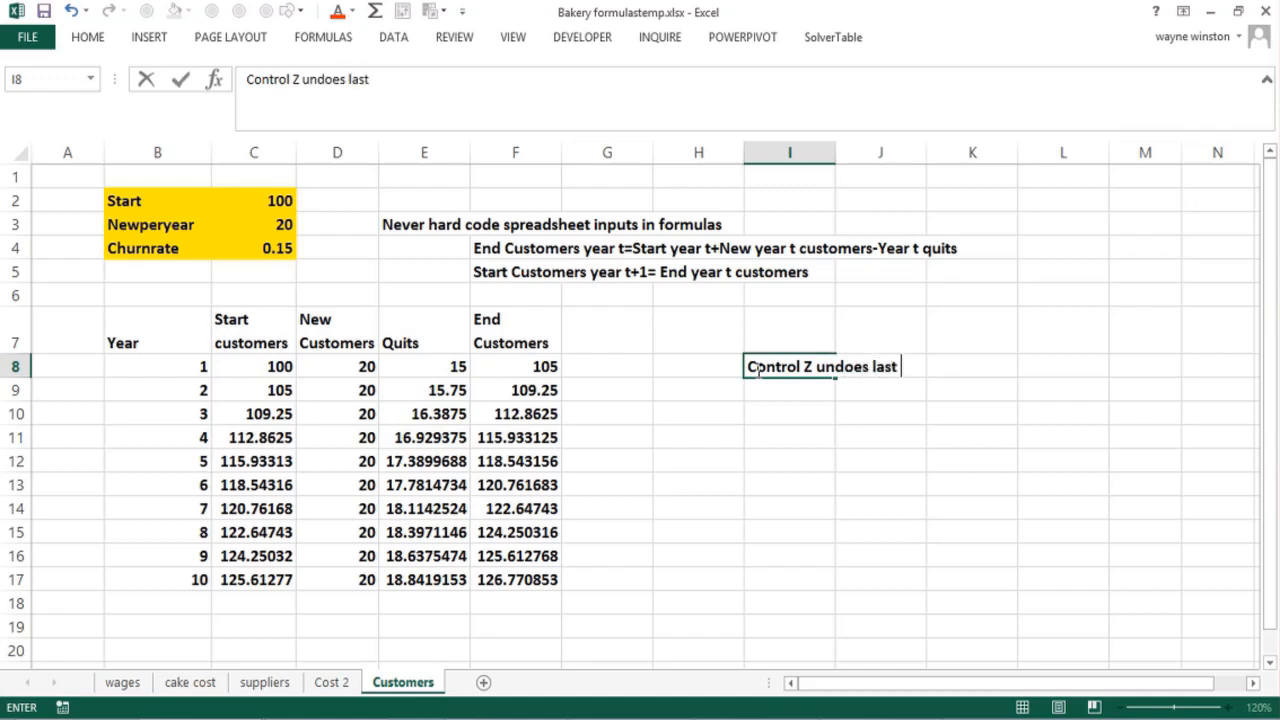
pyautogui.write('step')
pyautogui.press('Return')
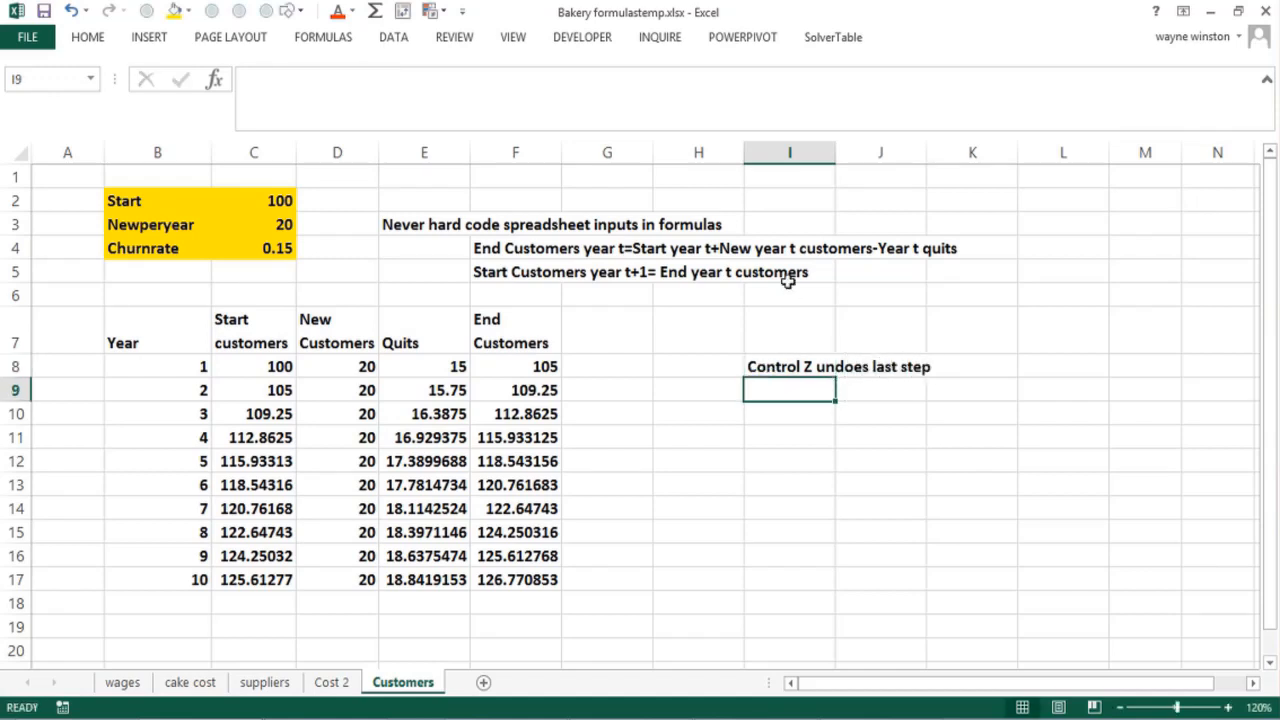
# Try a churn rate of 0.5 in C4 to test the projection, and undo the change.
pyautogui.click(247, 246)
pyautogui.doubleClick(247, 246)
pyautogui.write('.5')
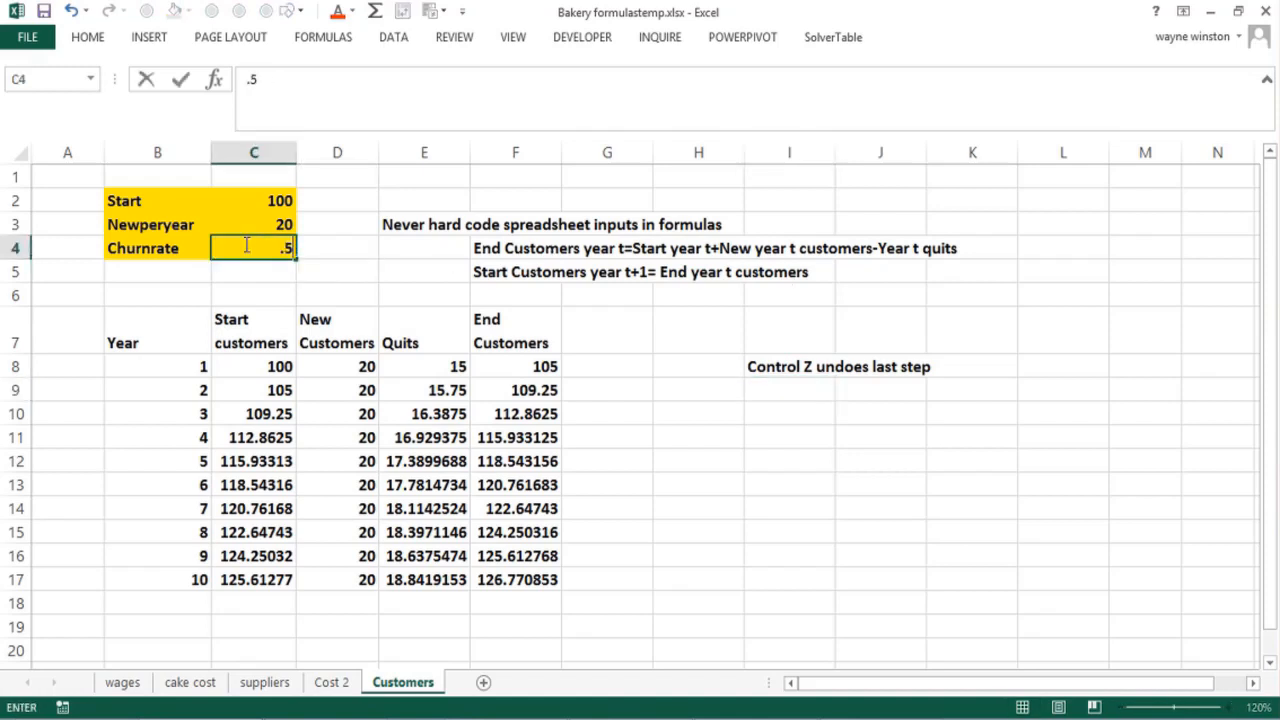
pyautogui.press('Return')
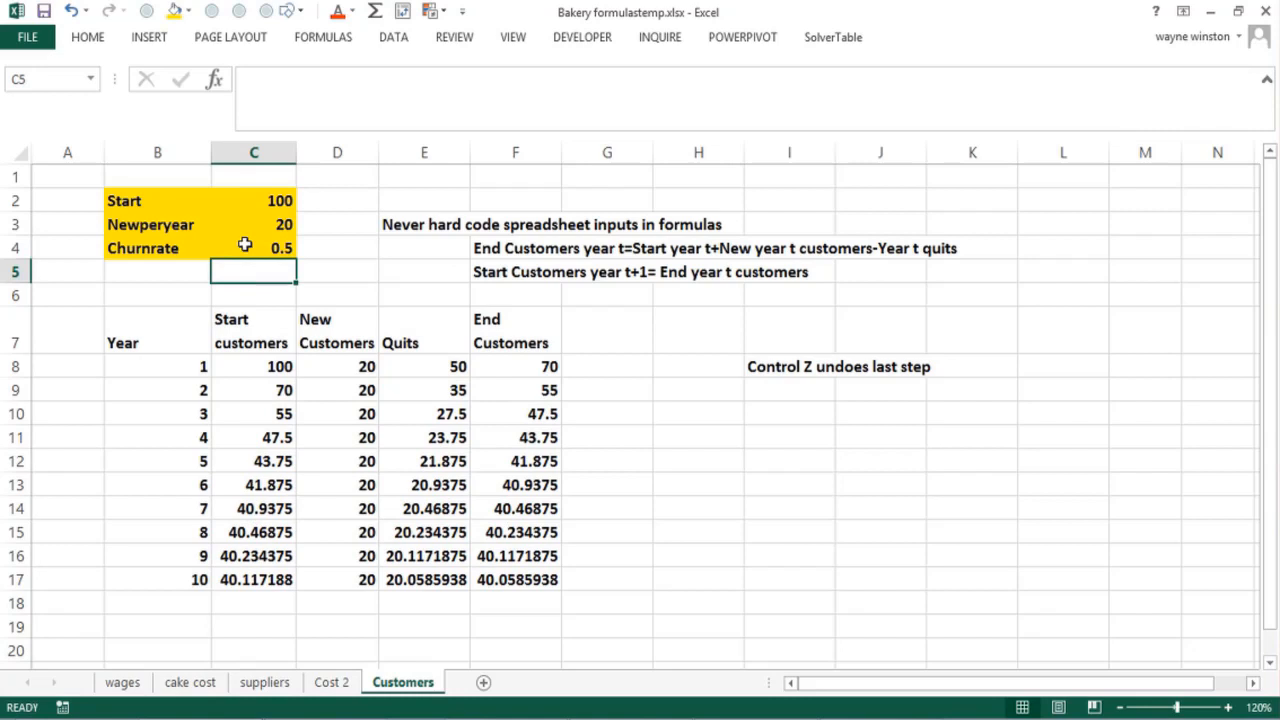
pyautogui.hotkey('ctrl', 'z')
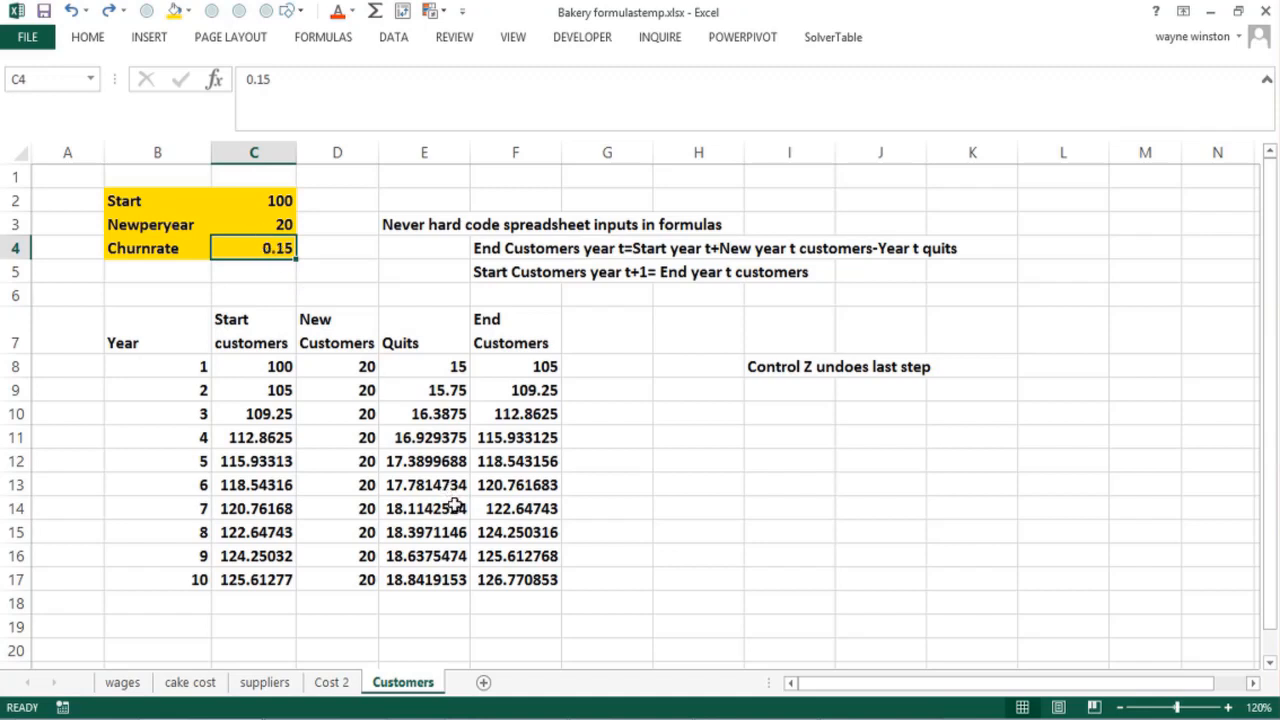
# Review the Year 10 end customers in F17, the Year 1 formulas in C8 and D8, and the new-customer and churn inputs in C3 and C4.
pyautogui.click(515, 575)
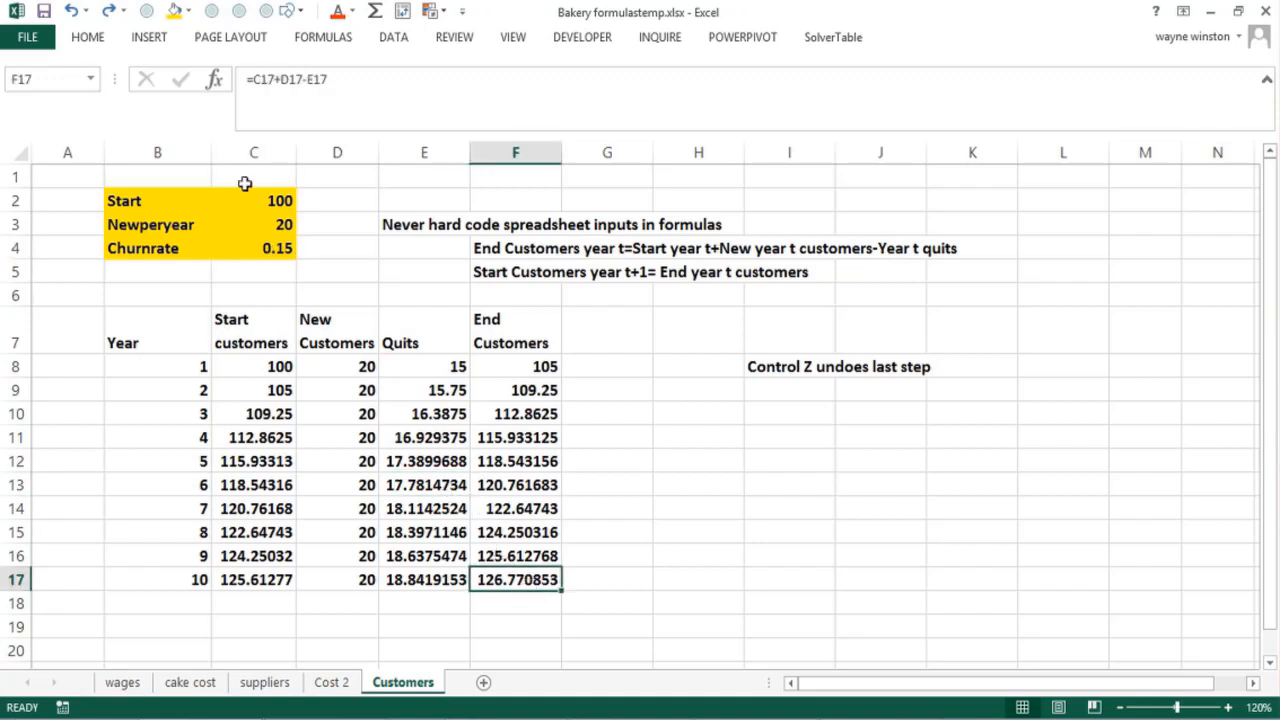
pyautogui.click(772, 388)
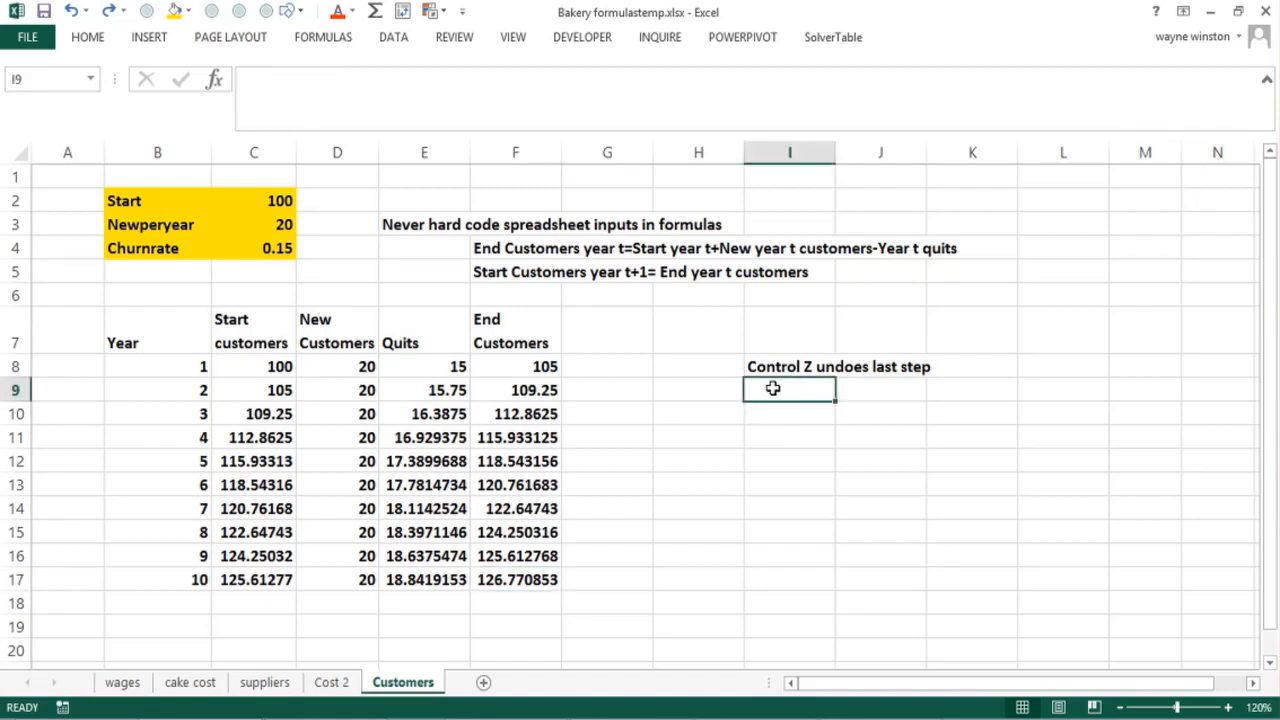
pyautogui.click(518, 580)
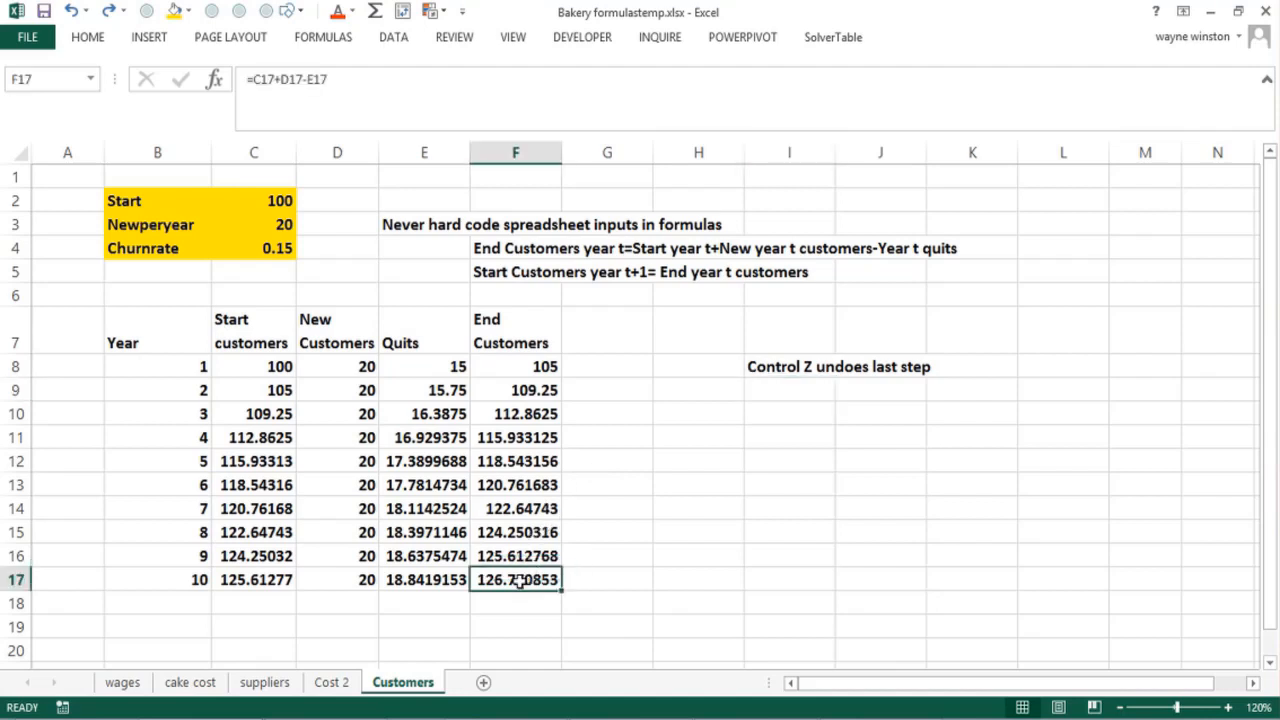
pyautogui.click(215, 293)
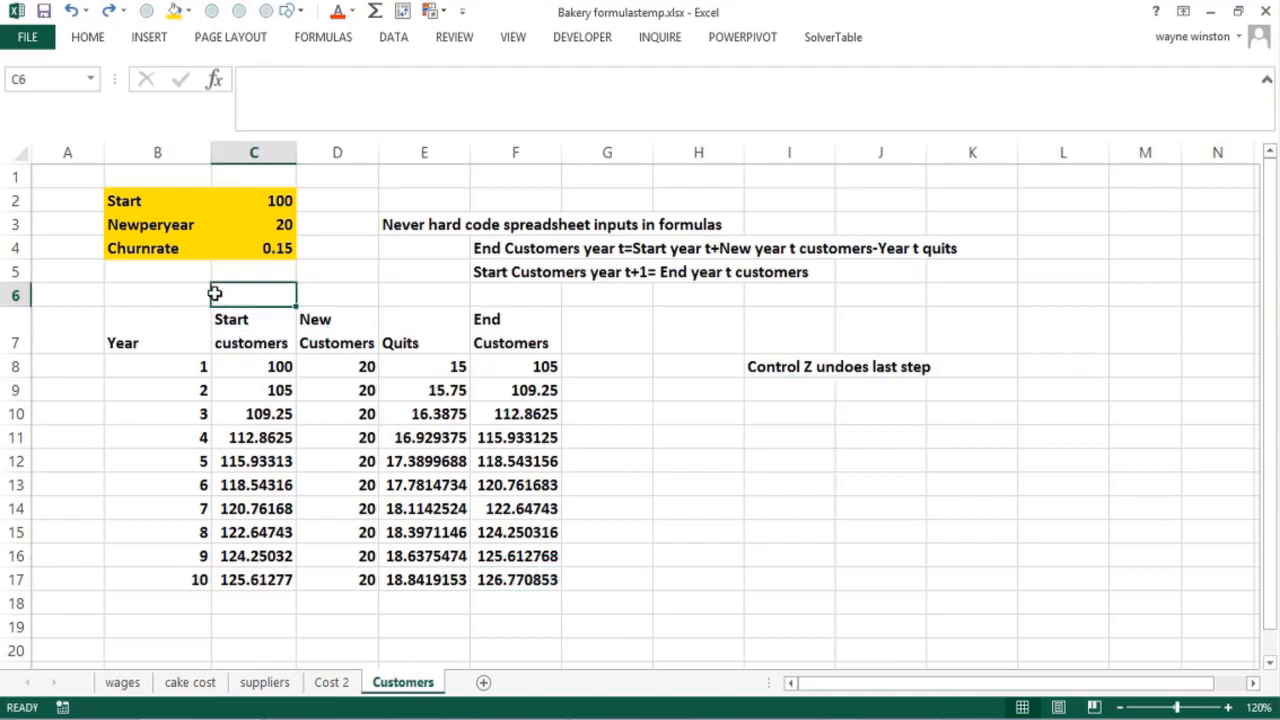
pyautogui.click(234, 366)
pyautogui.click(518, 586)
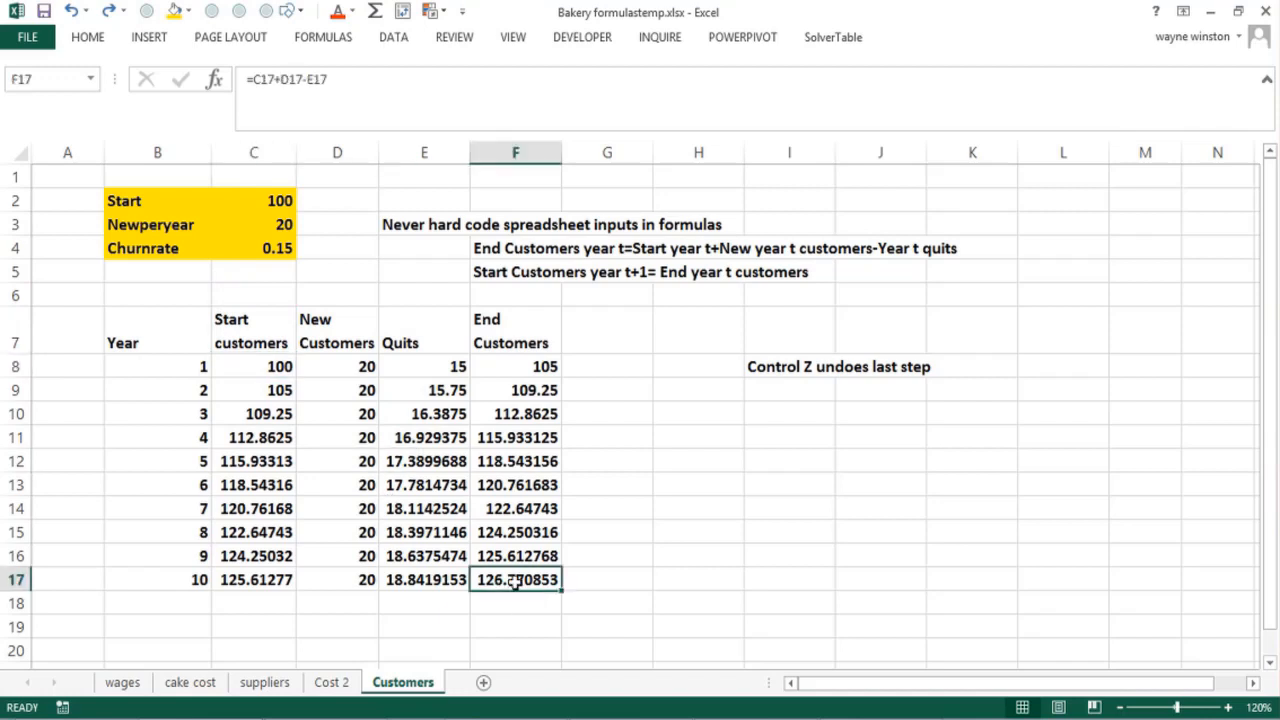
pyautogui.click(265, 277)
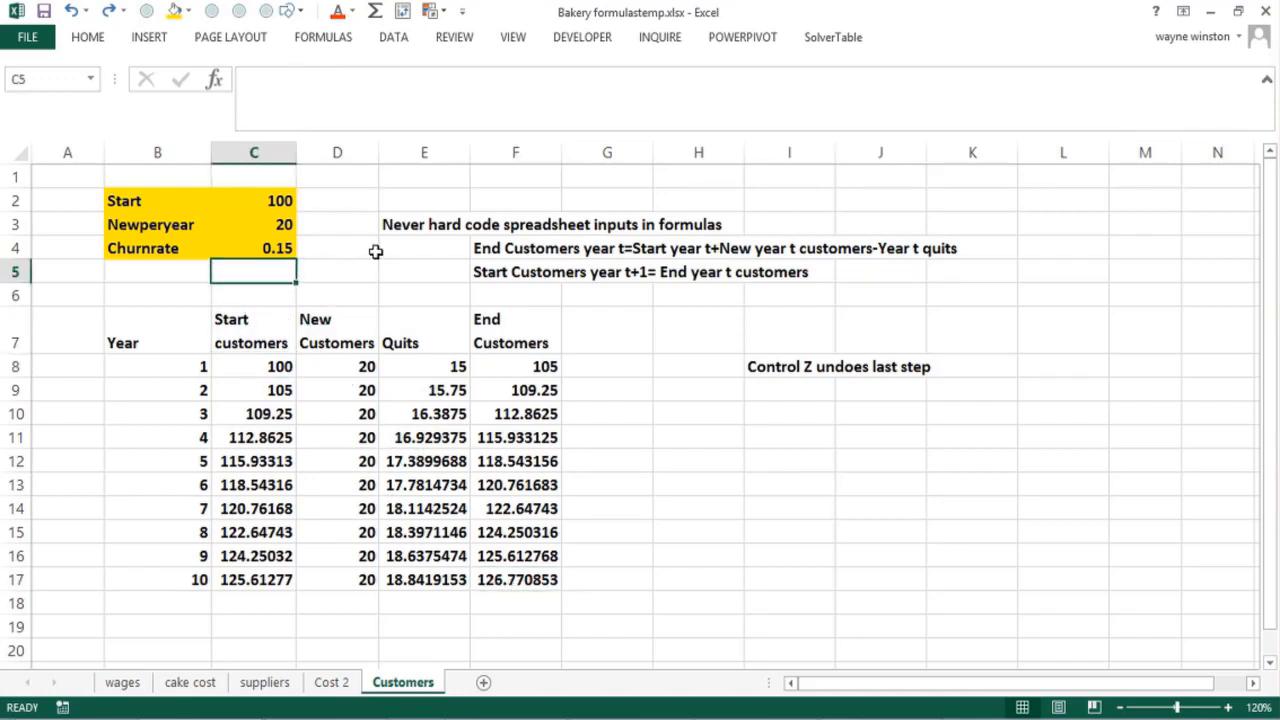
pyautogui.click(346, 367)
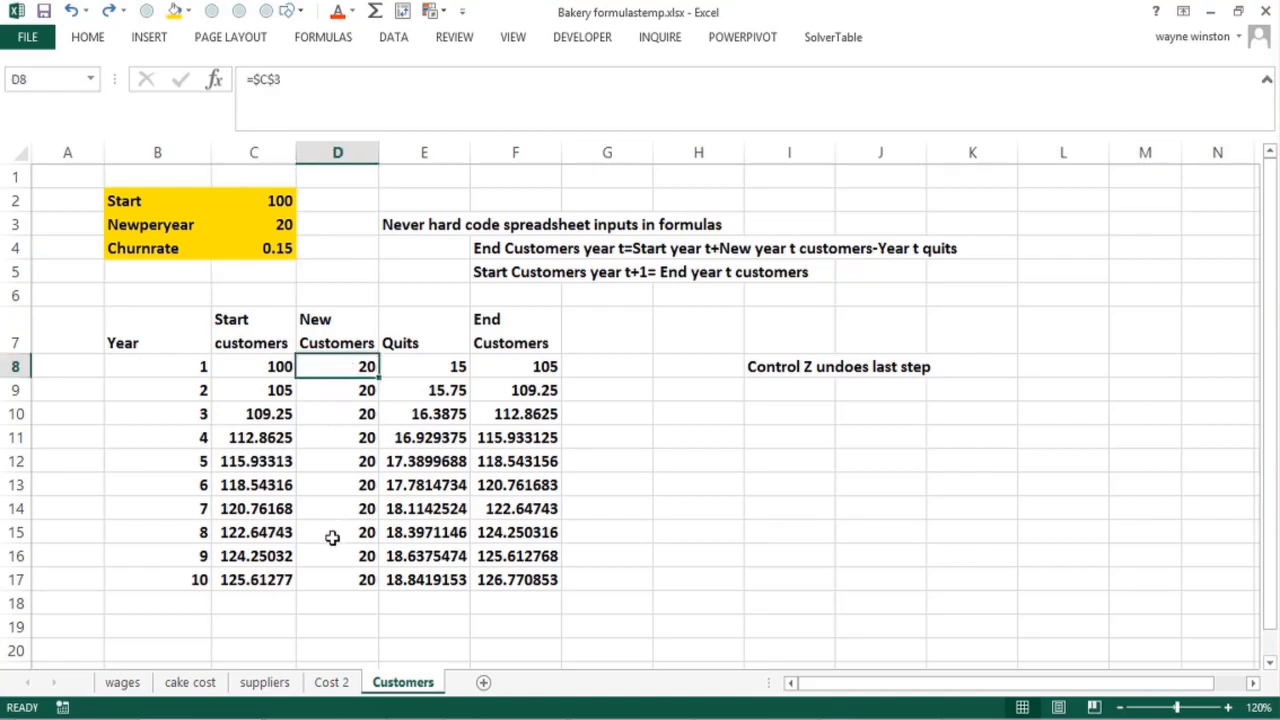
pyautogui.click(345, 603)
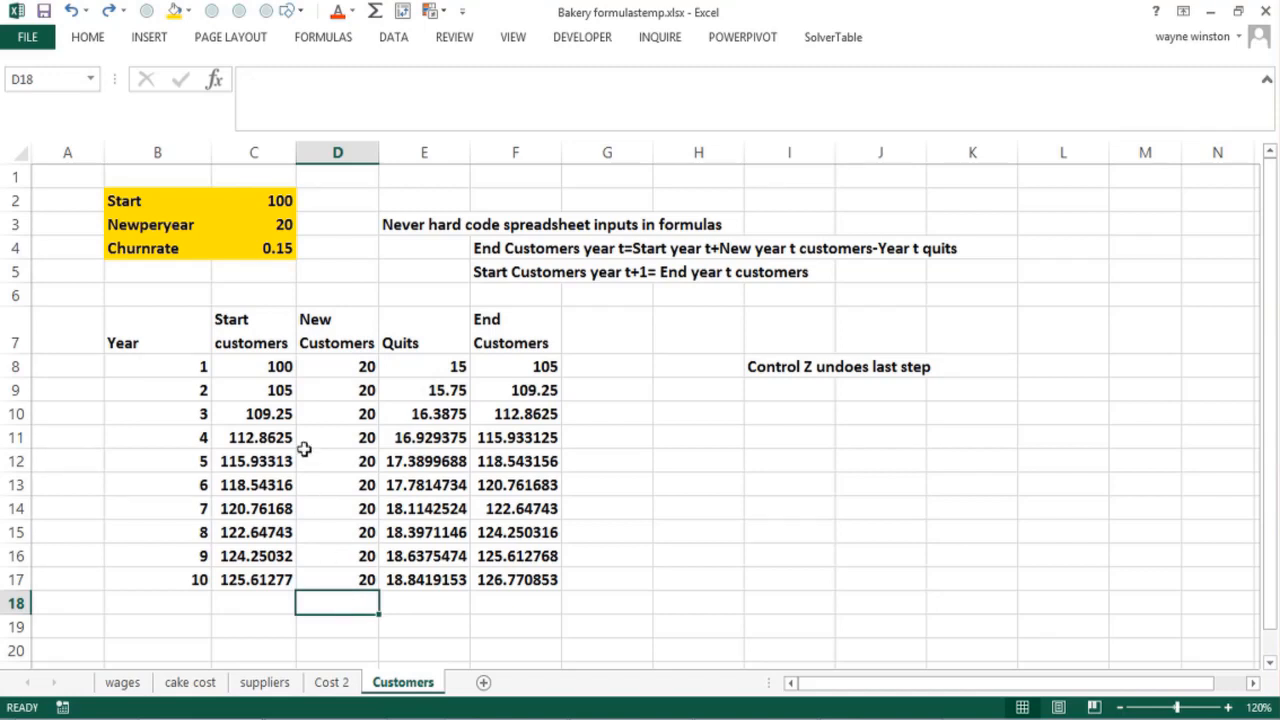
pyautogui.click(260, 229)
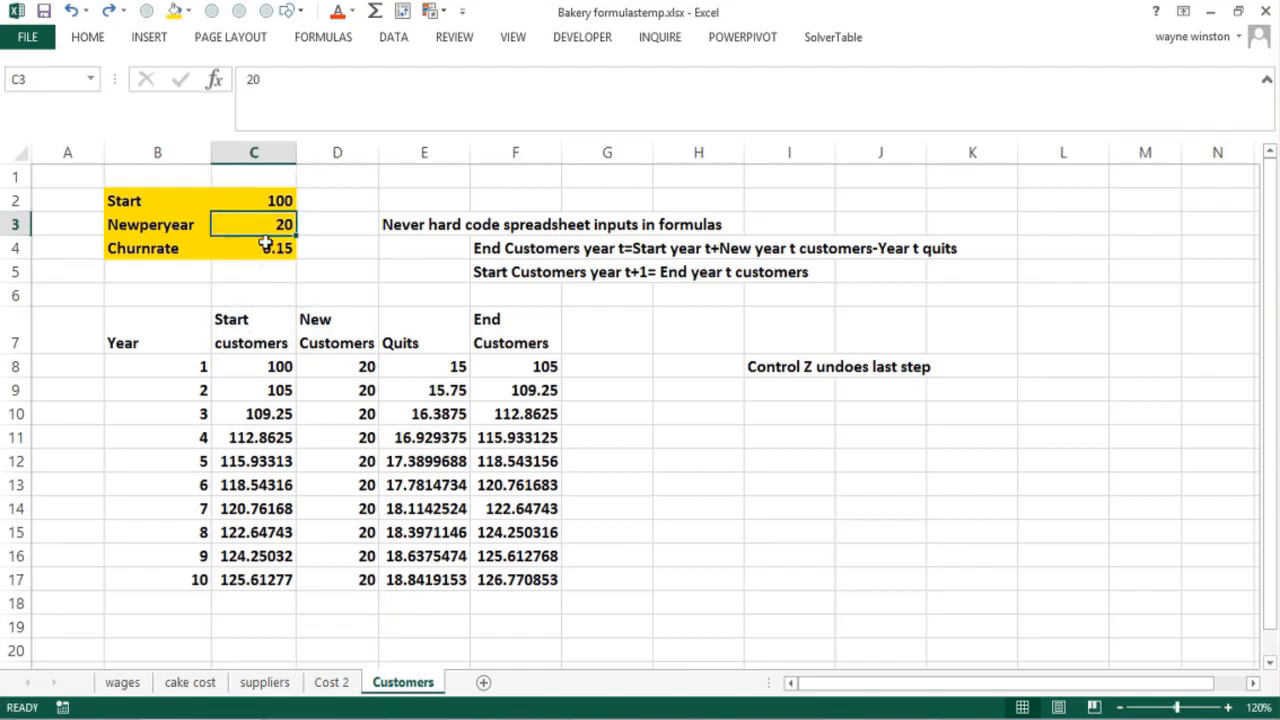
pyautogui.click(265, 245)
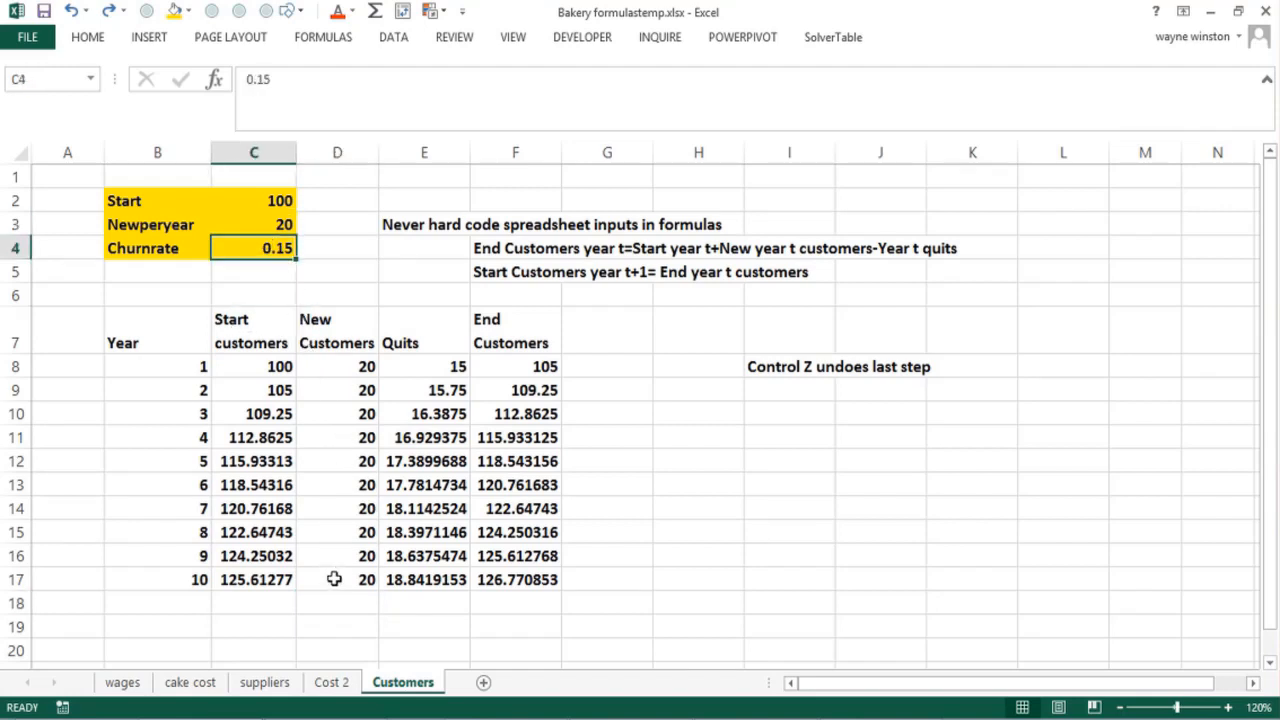
pyautogui.click(340, 621)
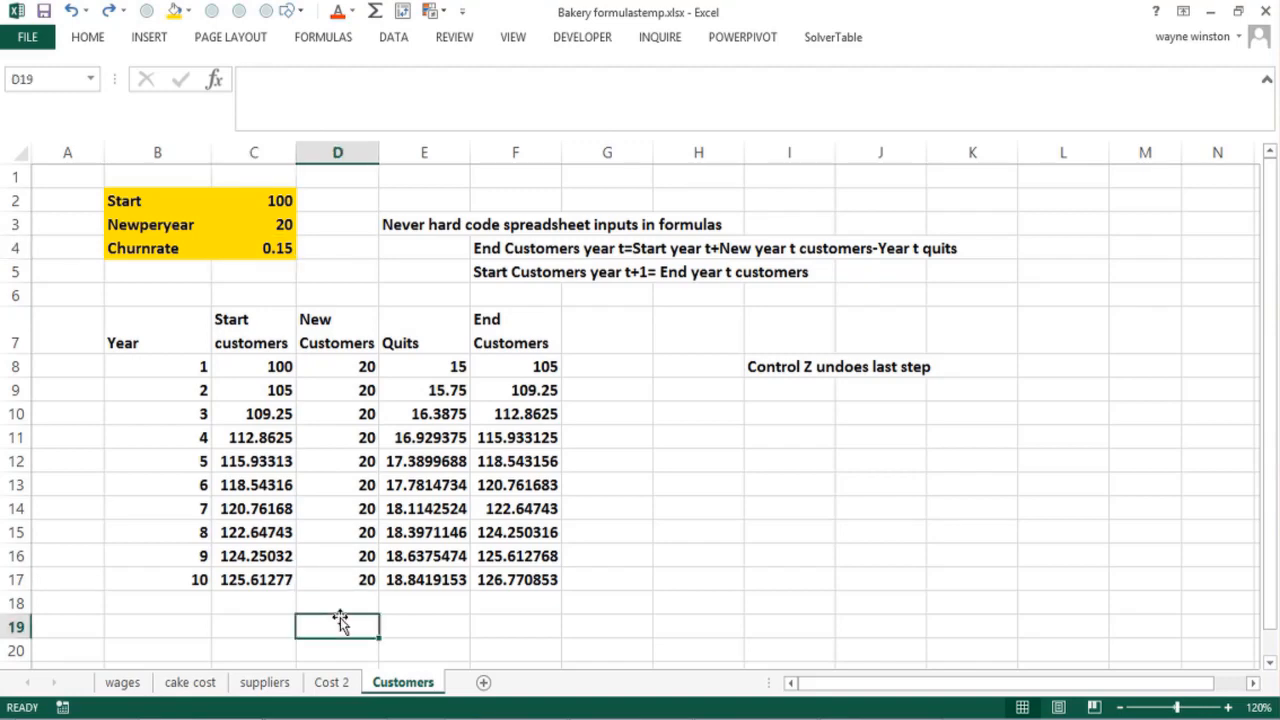